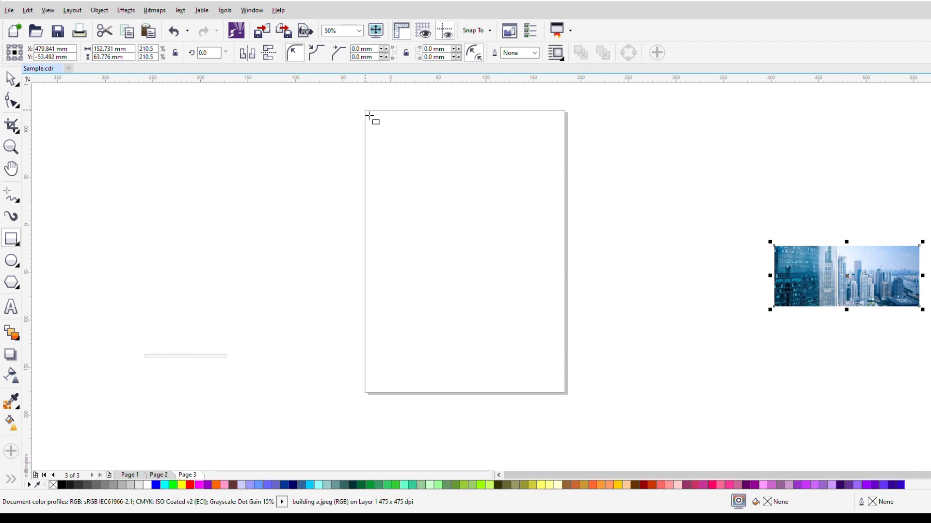
# Step: Draw an A4-size rectangle of about 210.6 by 297.4 mm over the page and fill it white
pyautogui.moveTo(371, 118)
pyautogui.mouseDown()
pyautogui.moveTo(449, 248)
pyautogui.moveTo(547, 384)
pyautogui.moveTo(571, 399)
pyautogui.mouseUp()
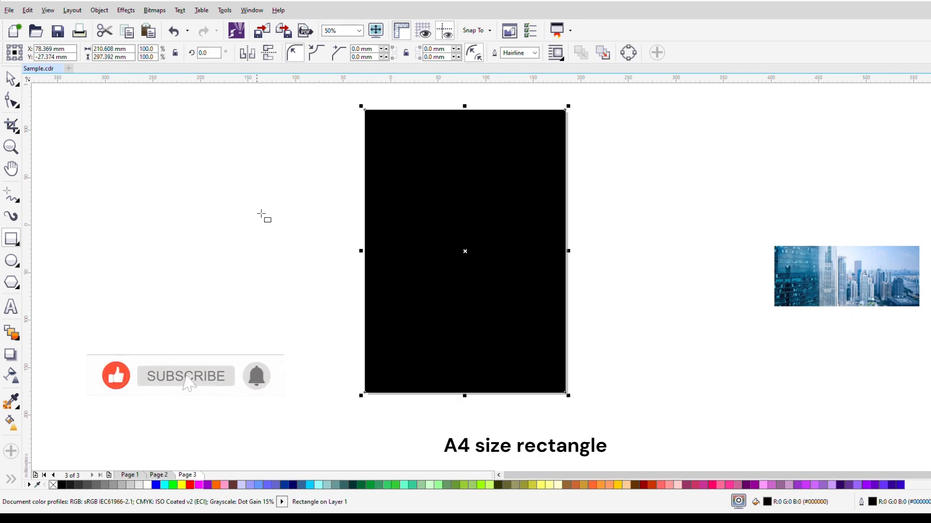
pyautogui.press('space')
pyautogui.click(148, 485)
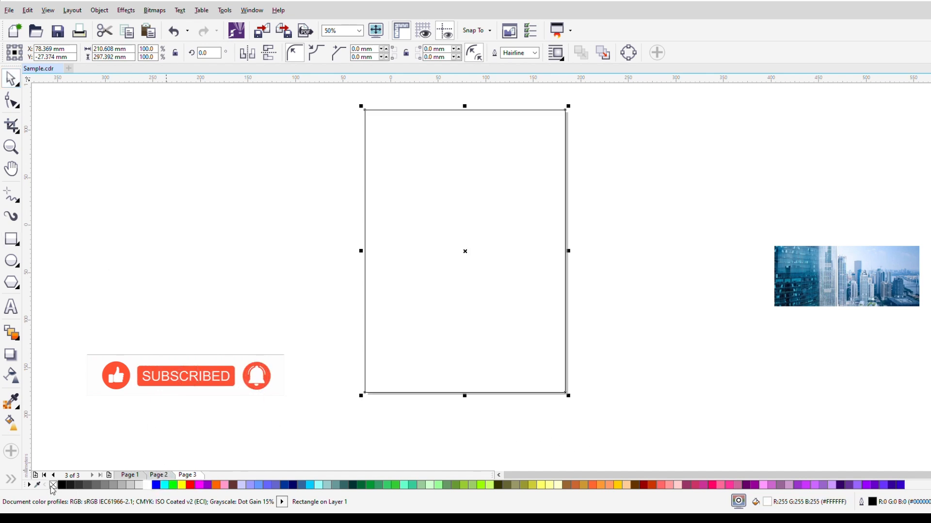
pyautogui.click(186, 194)
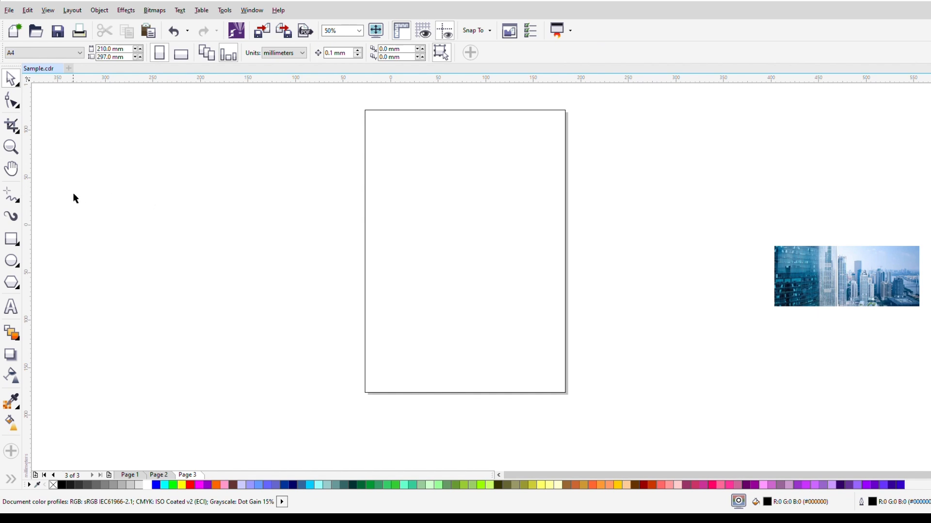
# Step: Draw a 3-point curve from the rectangle's top edge to its right edge, bulging toward the lower left
pyautogui.click(19, 202)
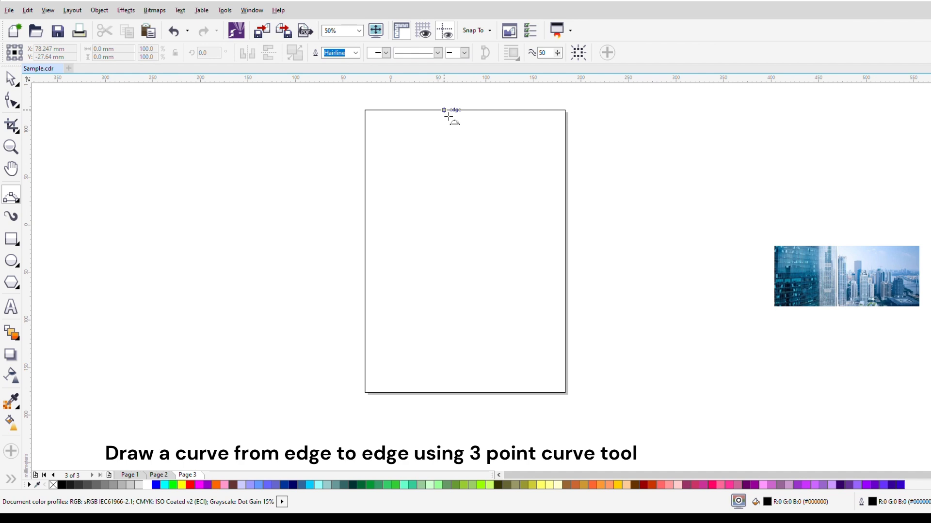
pyautogui.moveTo(445, 111); pyautogui.dragTo(568, 223)
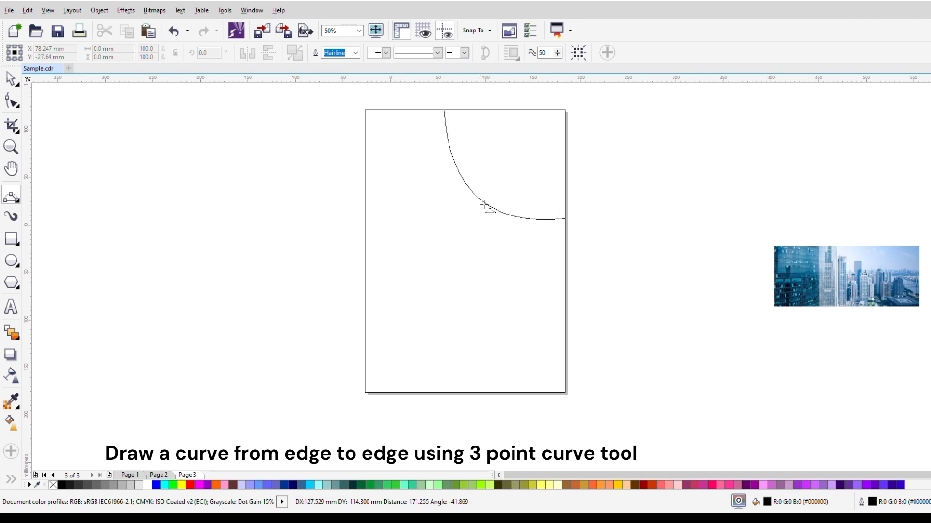
pyautogui.click(461, 172)
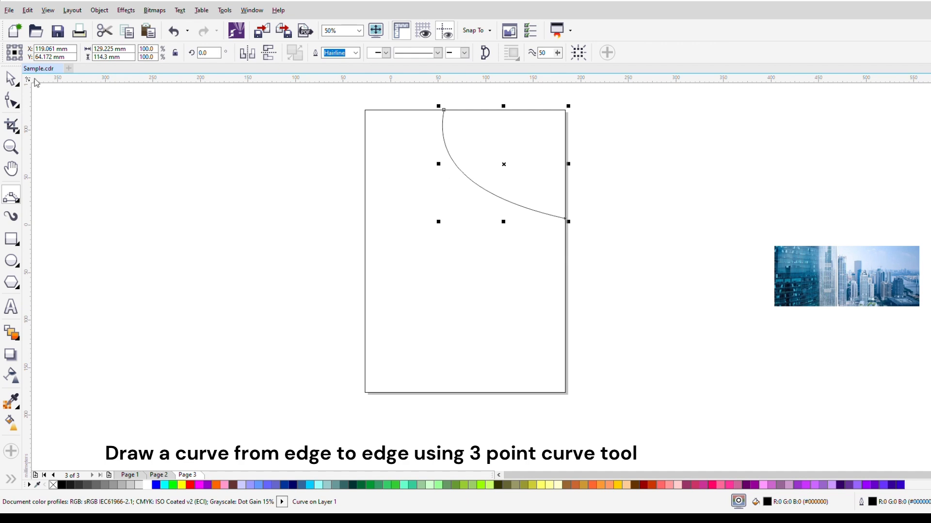
# Step: Reshape the curve with the Shape tool into a smooth S-curve whose end handles run nearly vertical
pyautogui.press('F10')
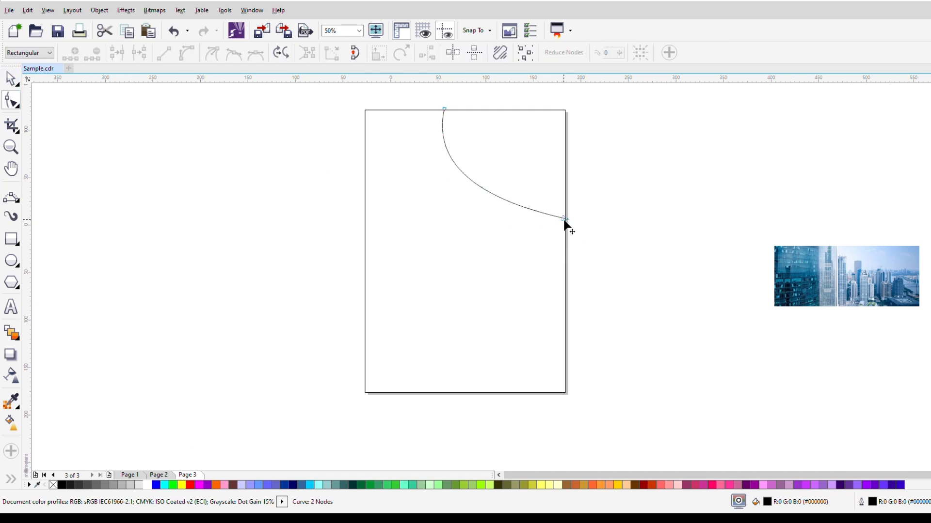
pyautogui.click(514, 208)
pyautogui.moveTo(474, 200); pyautogui.dragTo(561, 130)
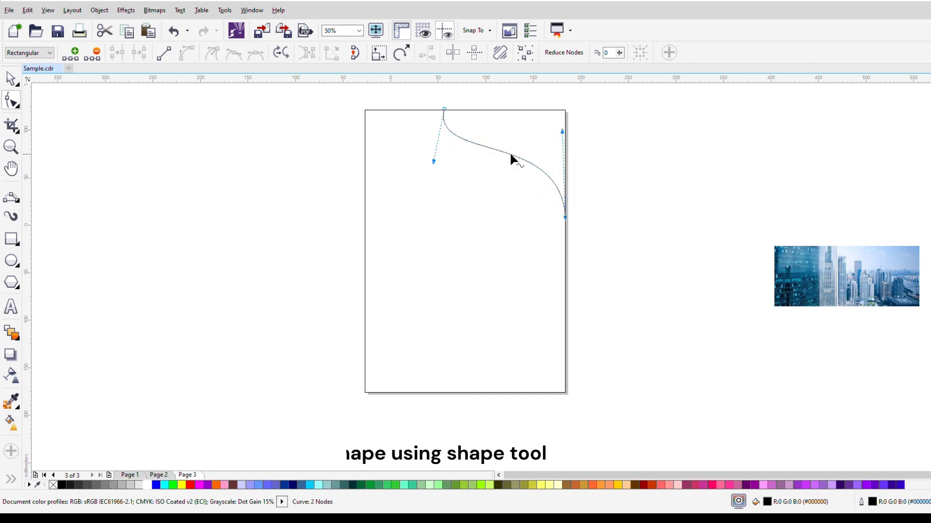
pyautogui.moveTo(434, 162); pyautogui.dragTo(433, 194)
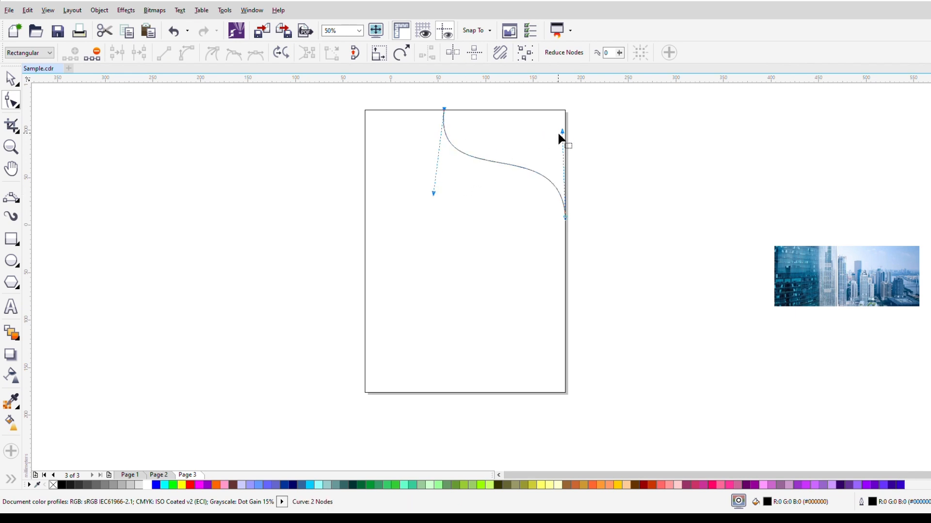
pyautogui.moveTo(563, 132); pyautogui.dragTo(560, 123)
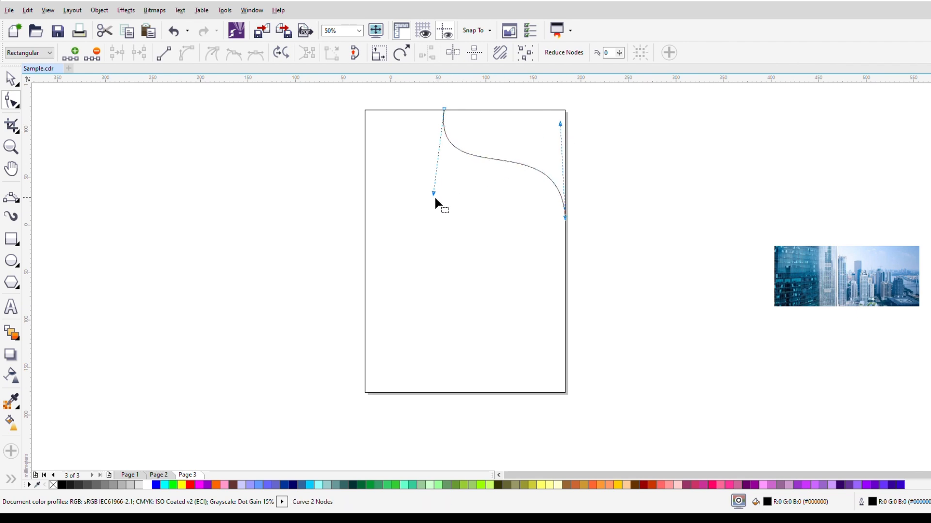
pyautogui.moveTo(434, 196); pyautogui.dragTo(433, 204)
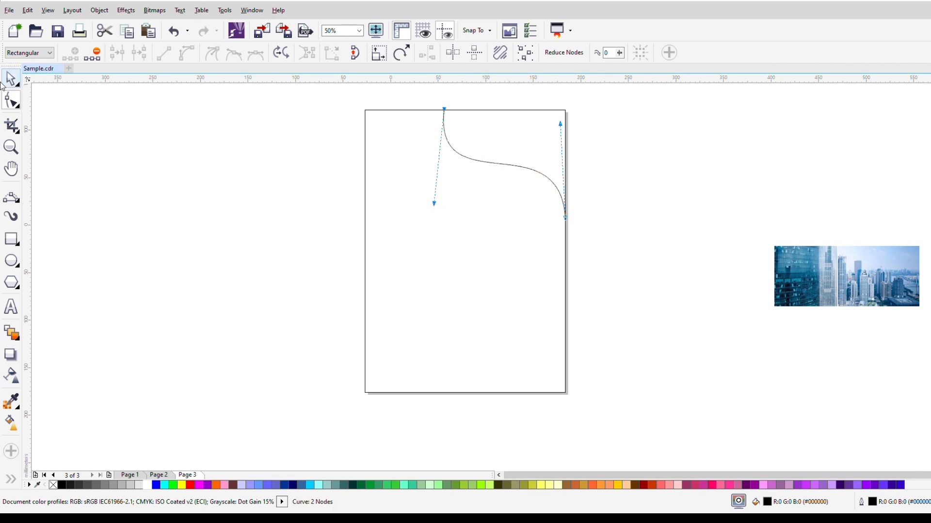
pyautogui.moveTo(435, 205); pyautogui.dragTo(442, 202)
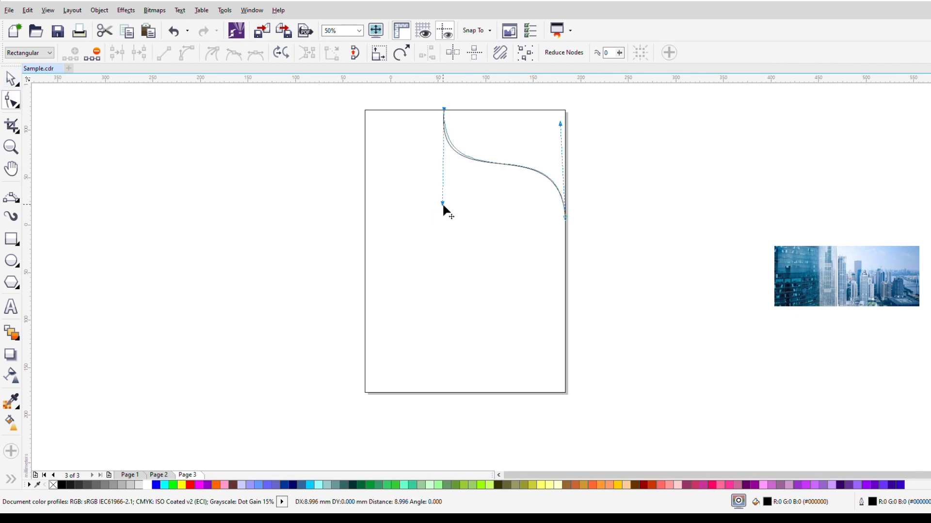
pyautogui.click(10, 78)
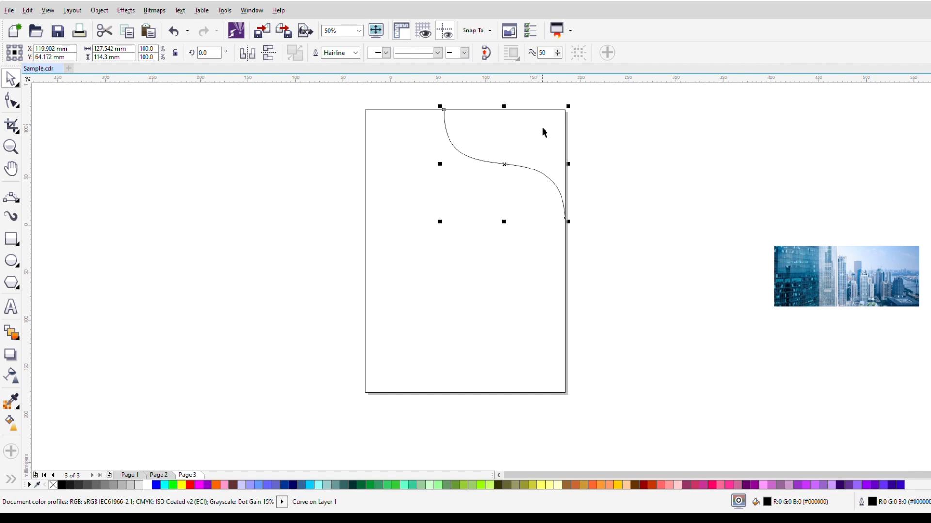
# Step: Place a copy of the S-curve slightly below the original and pull its lower end node back onto the page's right edge
pyautogui.scroll(1, 543, 133)
pyautogui.moveTo(469, 205)
pyautogui.mouseDown()
pyautogui.moveTo(469, 228)
pyautogui.moveTo(478, 229)
pyautogui.moveTo(474, 222)
pyautogui.mouseUp()
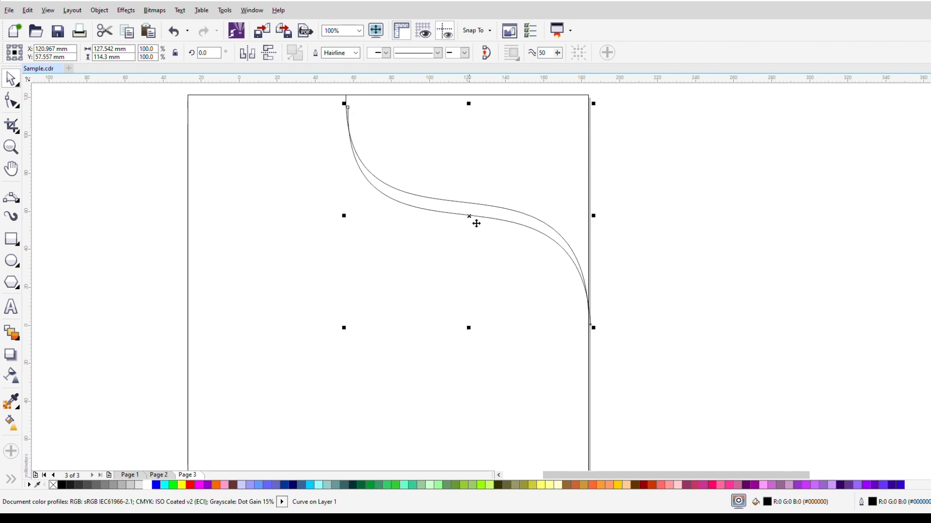
pyautogui.click(11, 101)
pyautogui.scroll(2, 598, 314)
pyautogui.moveTo(586, 319)
pyautogui.mouseDown()
pyautogui.moveTo(584, 289)
pyautogui.moveTo(582, 310)
pyautogui.moveTo(565, 319)
pyautogui.moveTo(588, 297)
pyautogui.moveTo(583, 289)
pyautogui.moveTo(584, 301)
pyautogui.mouseUp()
pyautogui.scroll(-2, 606, 300)
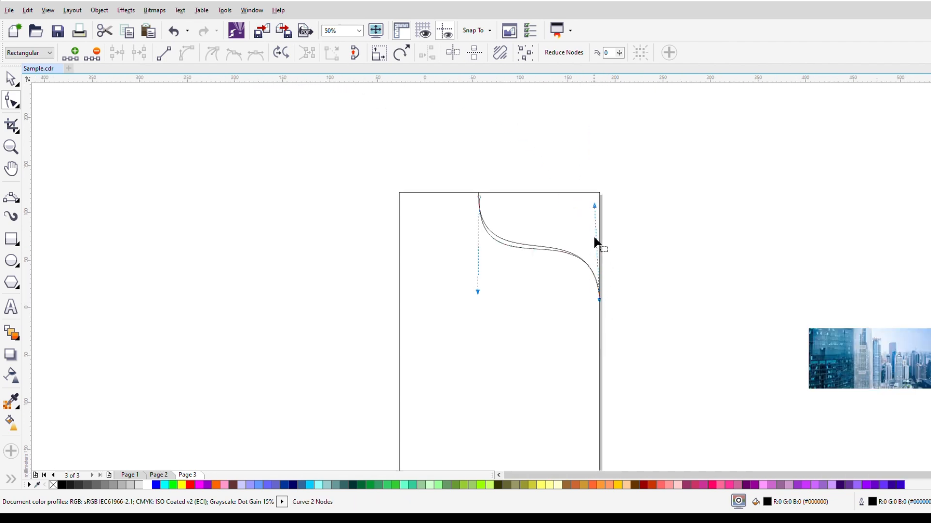
# Step: Adjust both control handles of the lower curve to shape a narrow tapering band beneath the original curve
pyautogui.scroll(1, 548, 269)
pyautogui.moveTo(642, 144)
pyautogui.mouseDown()
pyautogui.moveTo(640, 170)
pyautogui.moveTo(634, 158)
pyautogui.mouseUp()
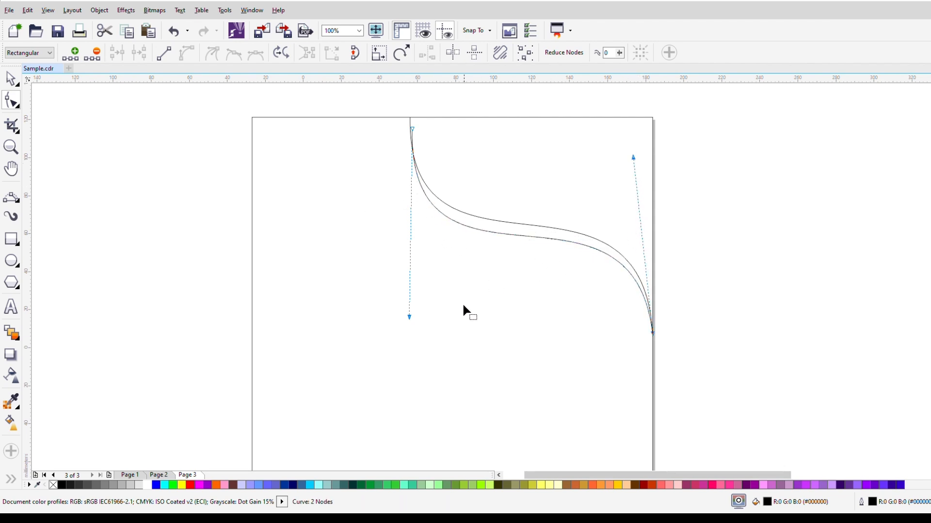
pyautogui.moveTo(414, 317); pyautogui.dragTo(416, 316)
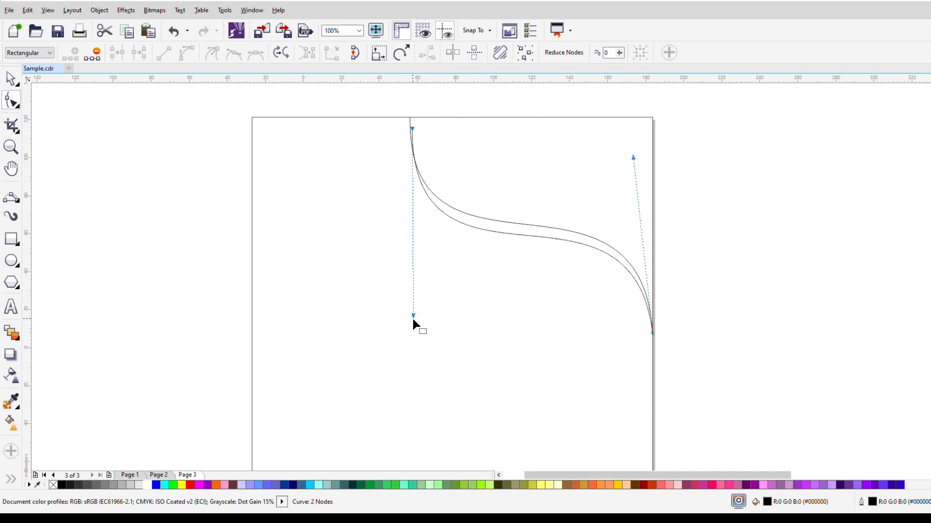
pyautogui.moveTo(413, 319); pyautogui.dragTo(403, 317)
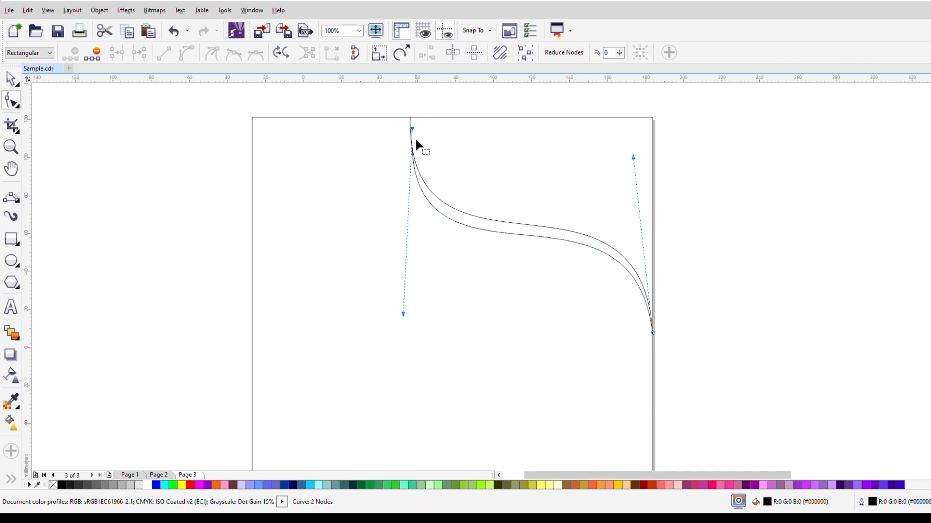
# Step: Slide the lower curve's upper node down along the original curve and refine both handles so the band tapers smoothly at its ends
pyautogui.scroll(2, 407, 130)
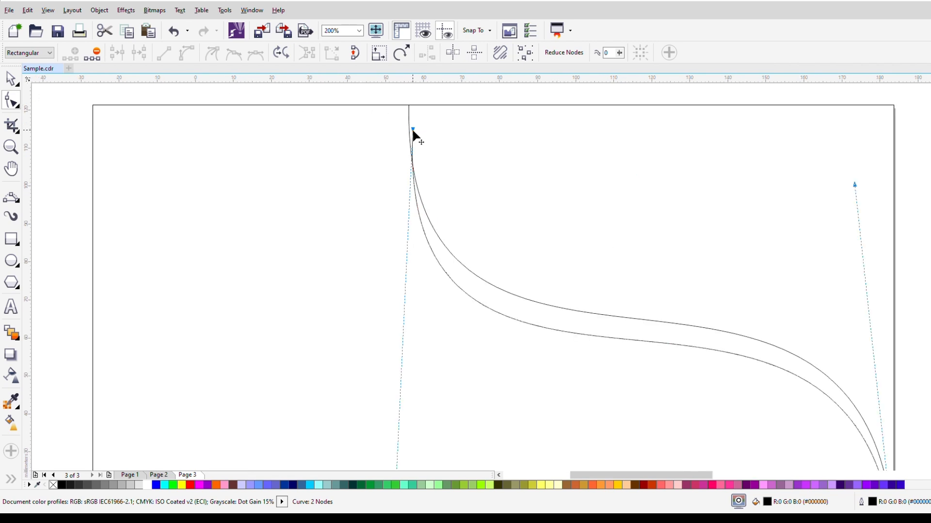
pyautogui.moveTo(413, 130); pyautogui.dragTo(412, 158)
pyautogui.scroll(-2, 436, 208)
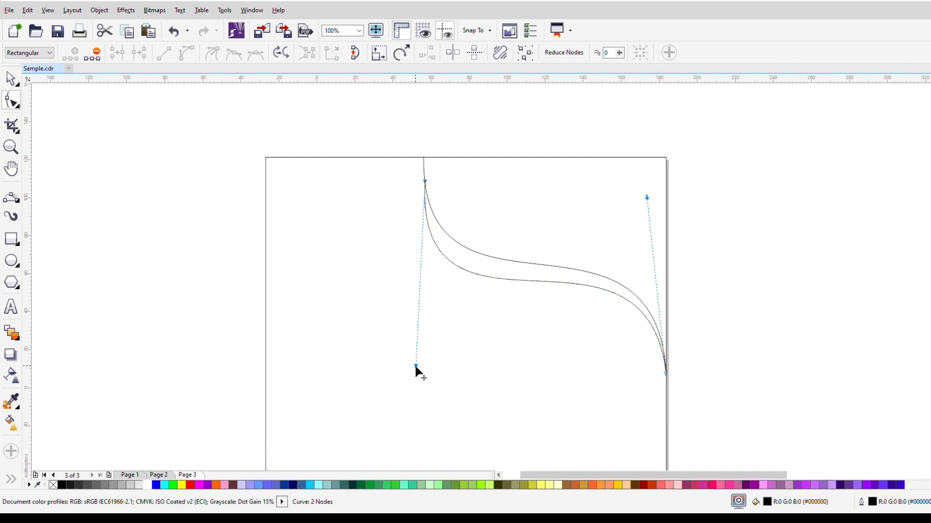
pyautogui.moveTo(416, 366); pyautogui.dragTo(423, 345)
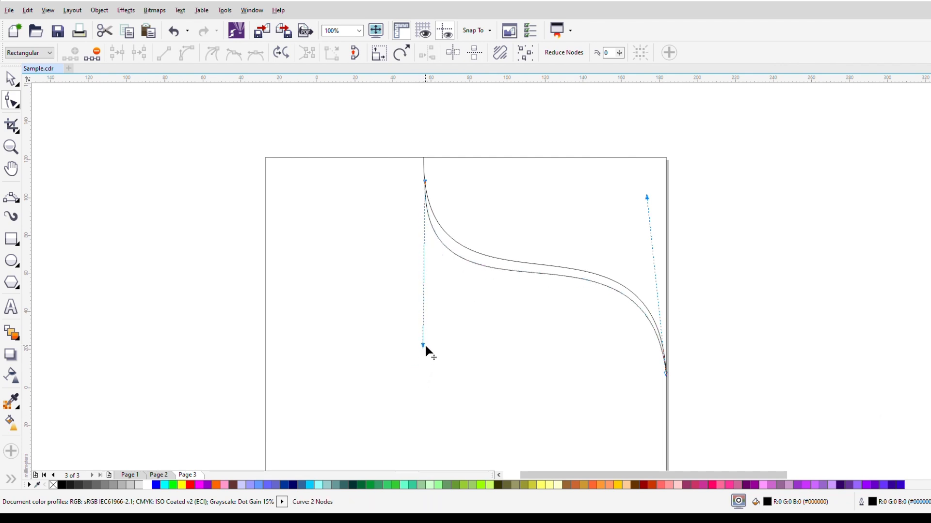
pyautogui.moveTo(422, 346); pyautogui.dragTo(428, 349)
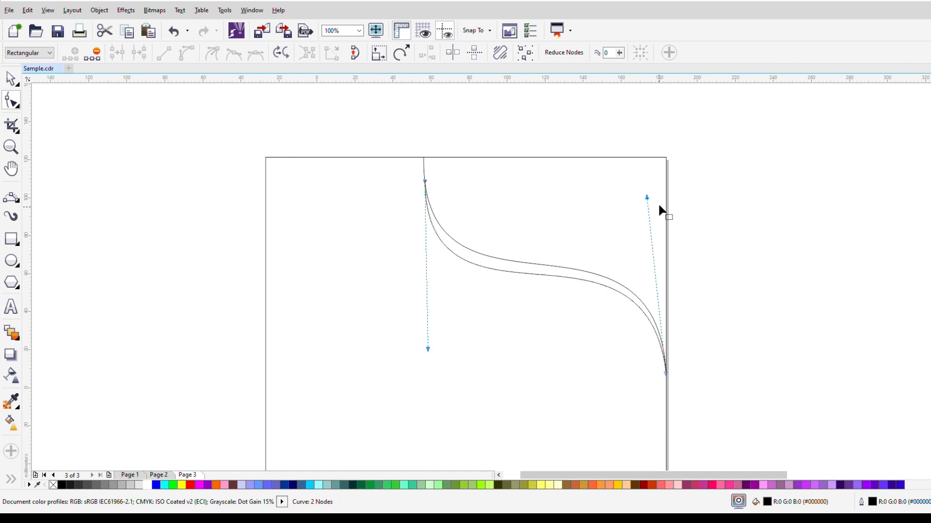
pyautogui.moveTo(646, 197); pyautogui.dragTo(656, 206)
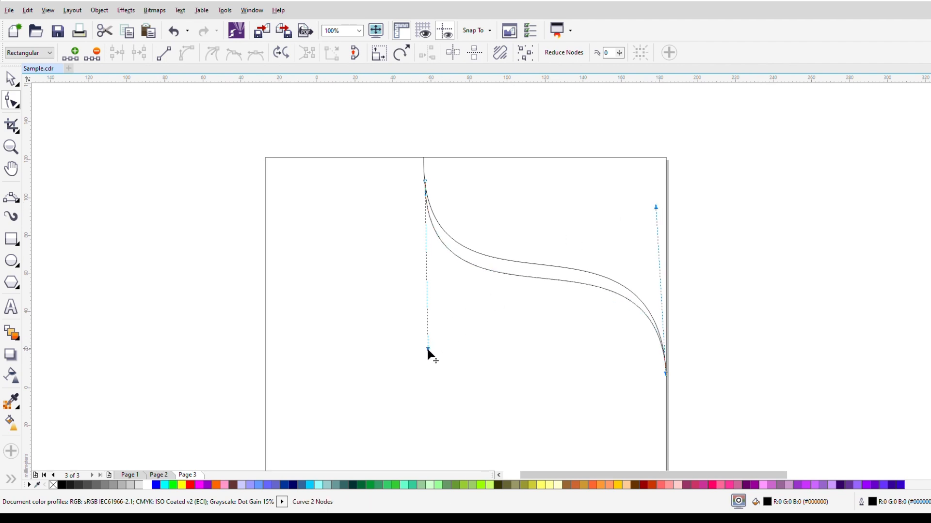
pyautogui.moveTo(428, 349); pyautogui.dragTo(433, 349)
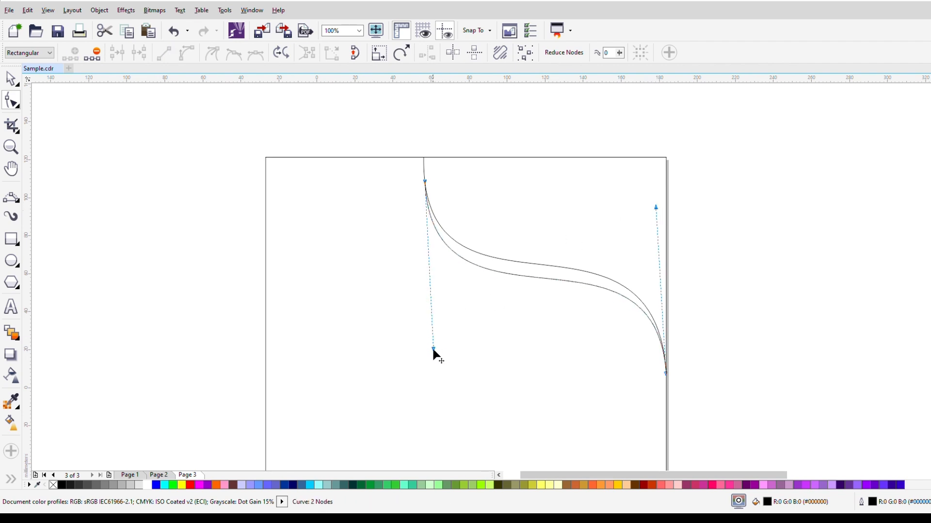
pyautogui.click(4, 76)
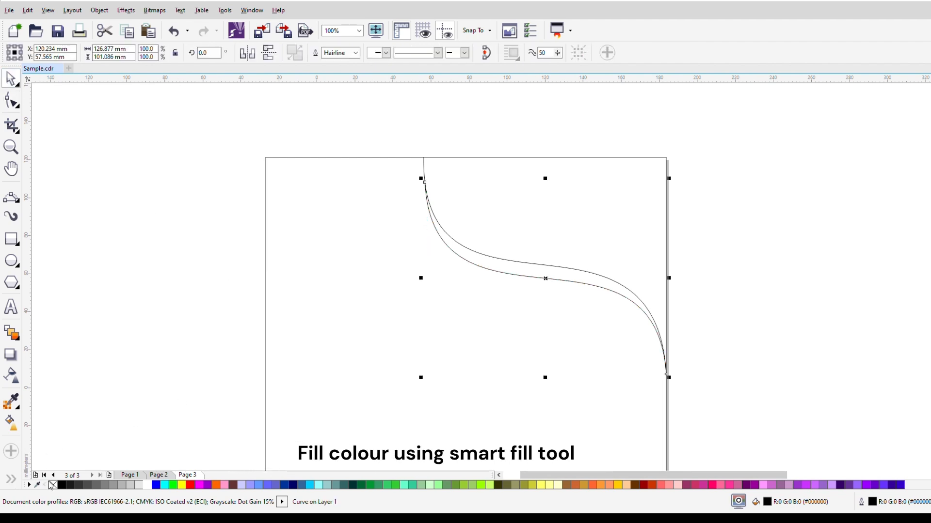
# Step: Smart-fill the page's upper-right corner area and the narrow band between the two curves with mint green (#66FFCC)
pyautogui.click(11, 423)
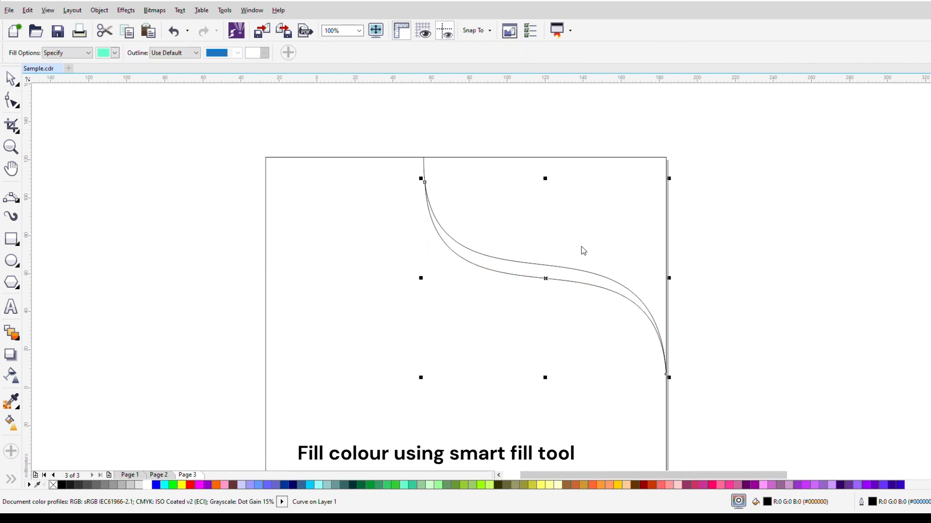
pyautogui.click(614, 231)
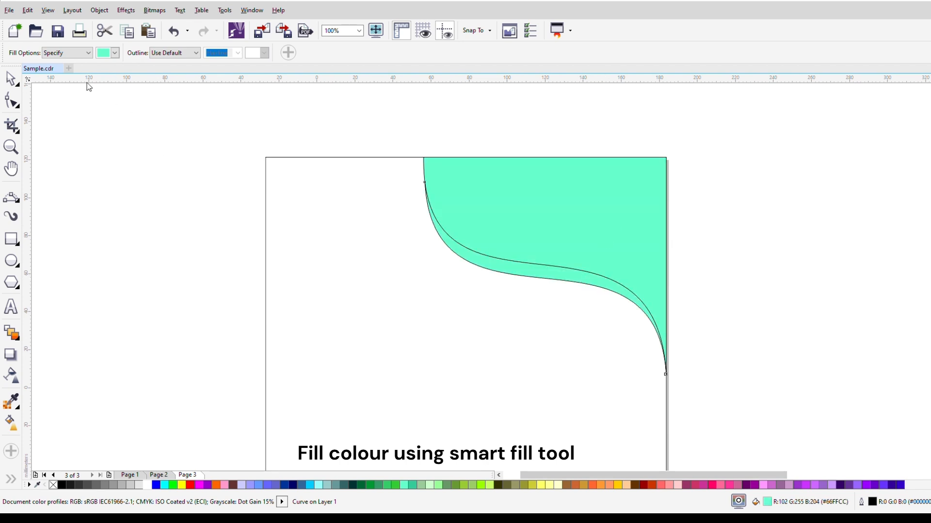
pyautogui.click(10, 79)
pyautogui.scroll(-2, 518, 179)
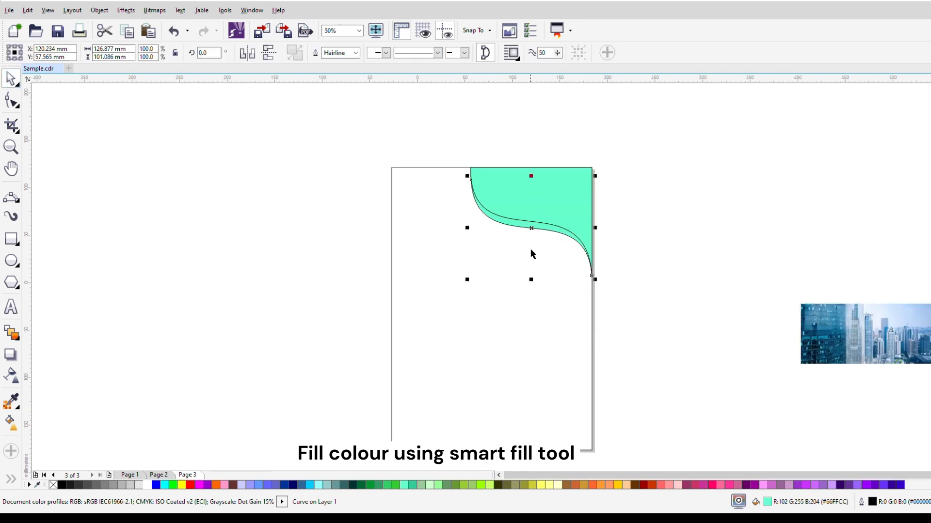
# Step: Copy the narrow curved band, mirror it vertically and snap its tip to the original band's tip at the page's right edge
pyautogui.scroll(2, 530, 249)
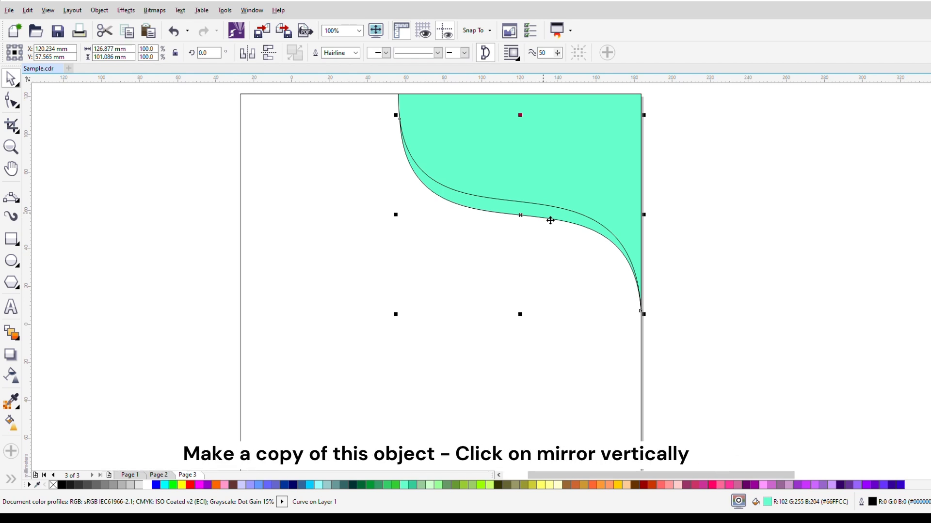
pyautogui.moveTo(550, 220); pyautogui.dragTo(527, 277)
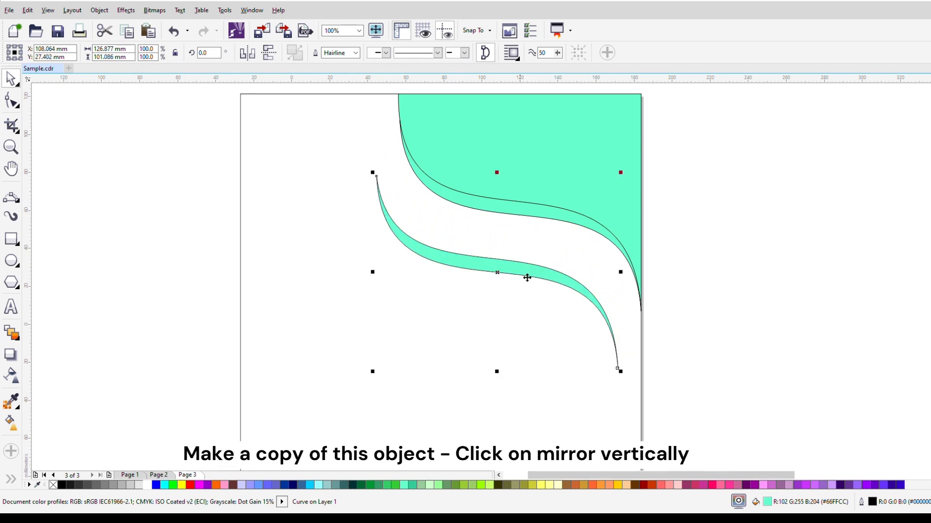
pyautogui.click(267, 55)
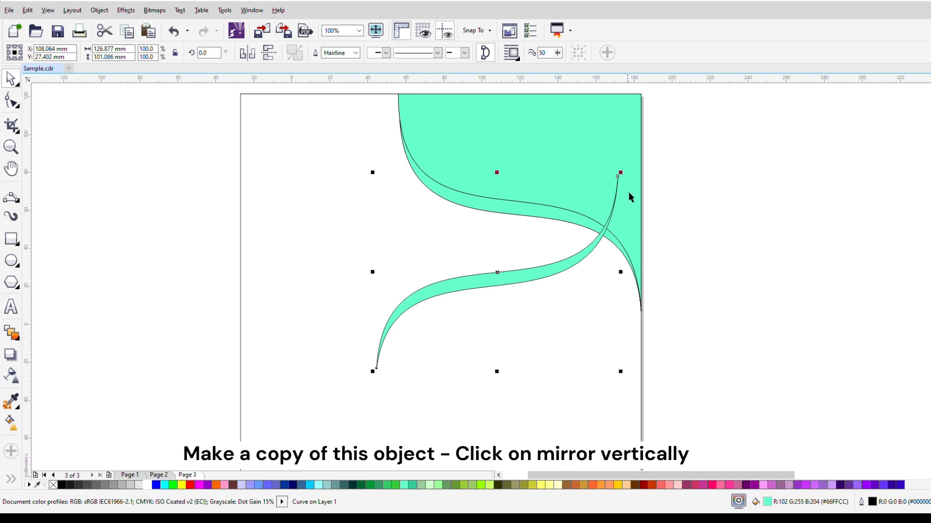
pyautogui.moveTo(620, 178); pyautogui.dragTo(648, 317)
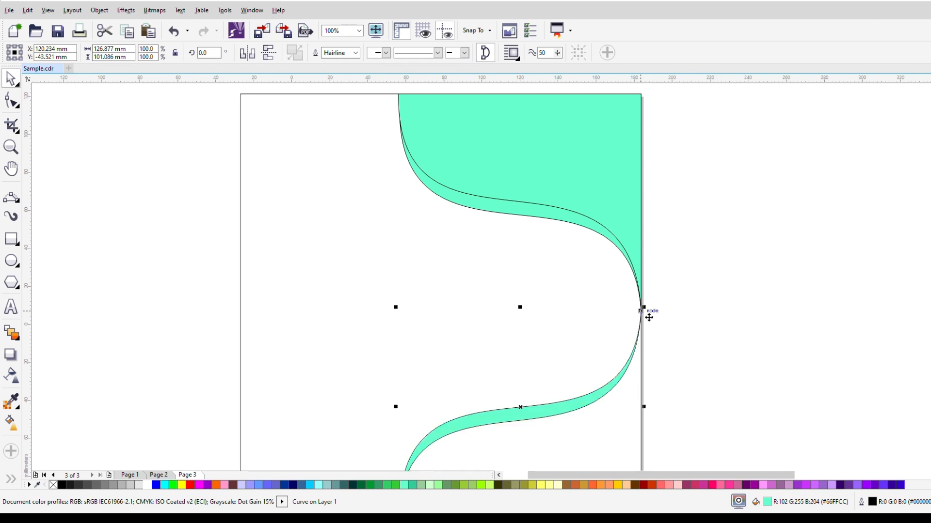
# Step: Rotate the mirrored band upward about its tip on the page's right edge so it crosses the original band
pyautogui.click(538, 421)
pyautogui.moveTo(520, 407); pyautogui.dragTo(646, 318)
pyautogui.scroll(3, 659, 329)
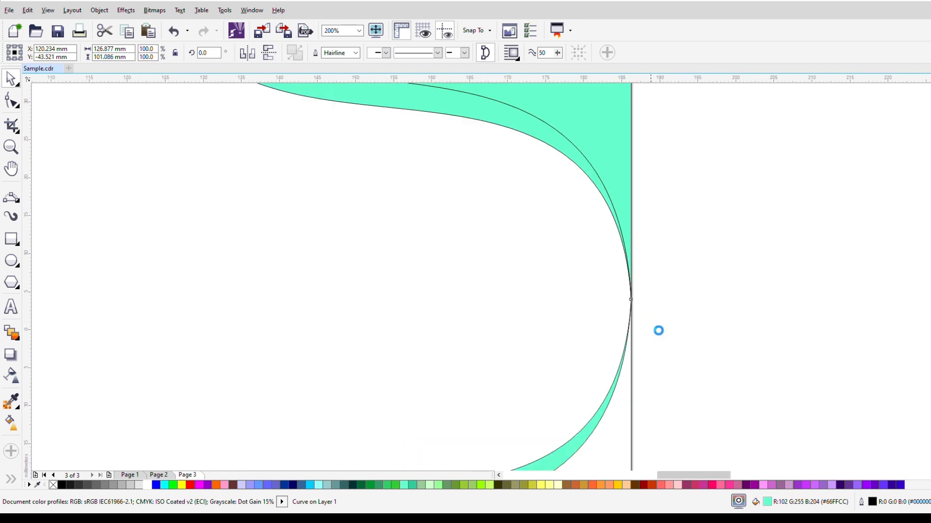
pyautogui.scroll(-5, 640, 297)
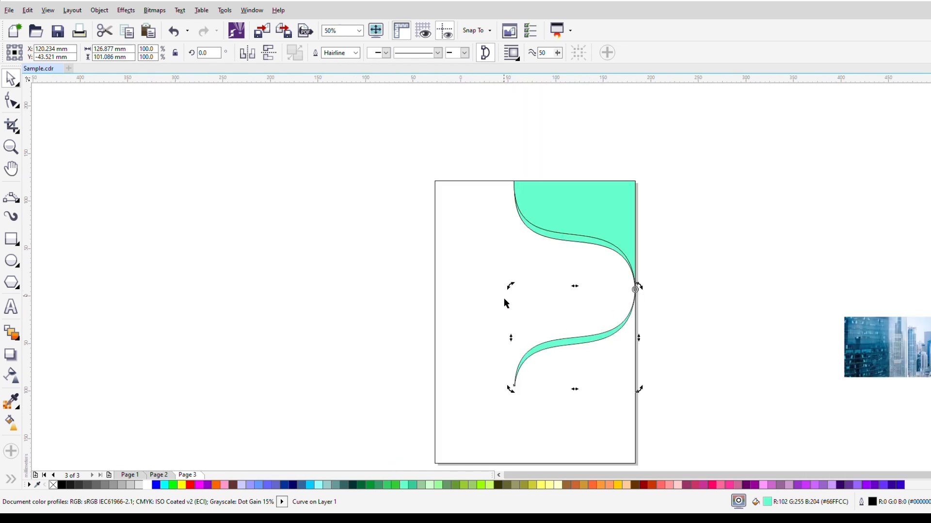
pyautogui.moveTo(514, 290); pyautogui.dragTo(635, 216)
pyautogui.scroll(2, 642, 301)
pyautogui.click(658, 286)
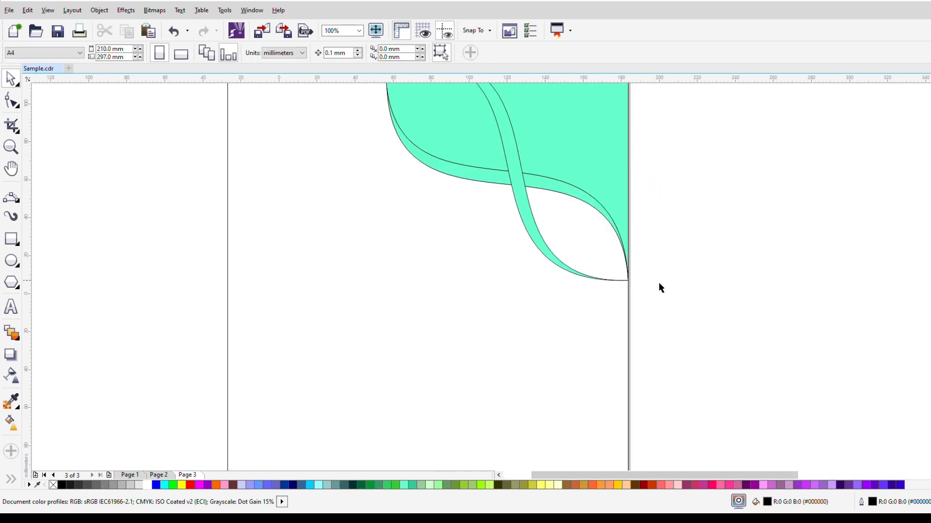
# Step: Move the mirrored band away from the page's right edge so its upper part overlaps the start of the original band
pyautogui.click(555, 268)
pyautogui.moveTo(575, 266); pyautogui.dragTo(461, 293)
pyautogui.scroll(-2, 477, 305)
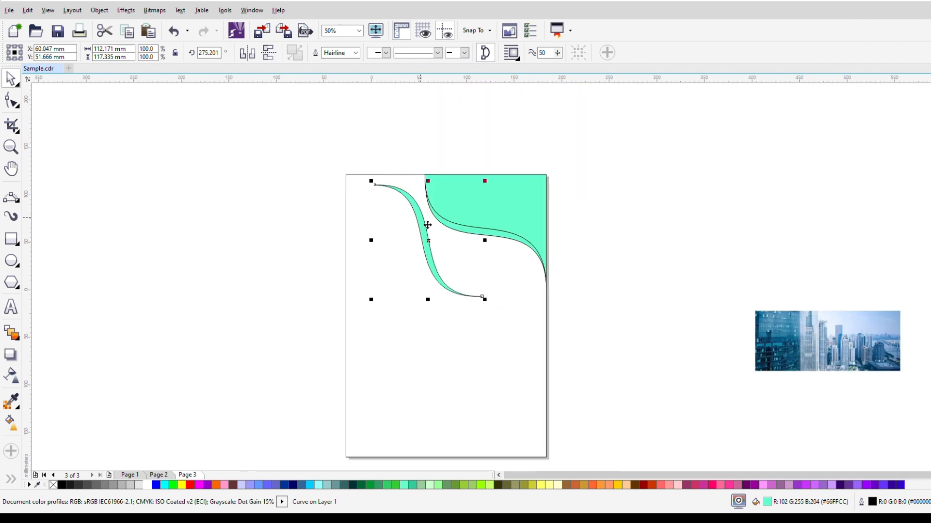
pyautogui.moveTo(427, 225); pyautogui.dragTo(442, 238)
# Step: Nudge the mirrored band left and up to about X 87.2 mm, Y 31.7 mm, against the corner shape's lower curve
pyautogui.scroll(2, 447, 227)
pyautogui.scroll(4, 444, 228)
pyautogui.scroll(-2, 442, 239)
pyautogui.press('Up')
pyautogui.press('Left')
pyautogui.press('Left')
pyautogui.press('Left')
pyautogui.press('Left')
pyautogui.press('Left')
pyautogui.press('Left')
pyautogui.press('Left')
pyautogui.press('Left')
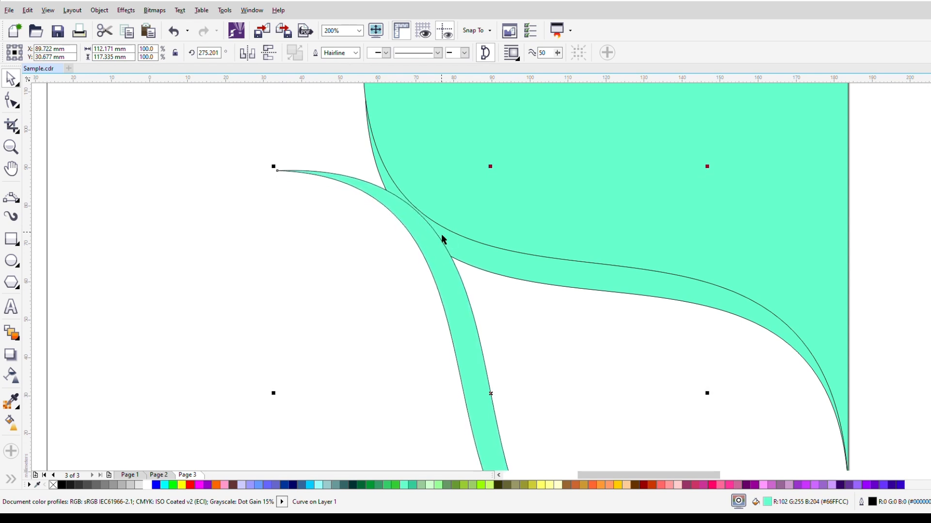
pyautogui.press('Left')
pyautogui.press('Left')
pyautogui.press('Left')
pyautogui.press('Left')
pyautogui.press('Left')
pyautogui.press('Left')
pyautogui.press('Left')
pyautogui.press('Left')
pyautogui.press('Left')
pyautogui.press('Left')
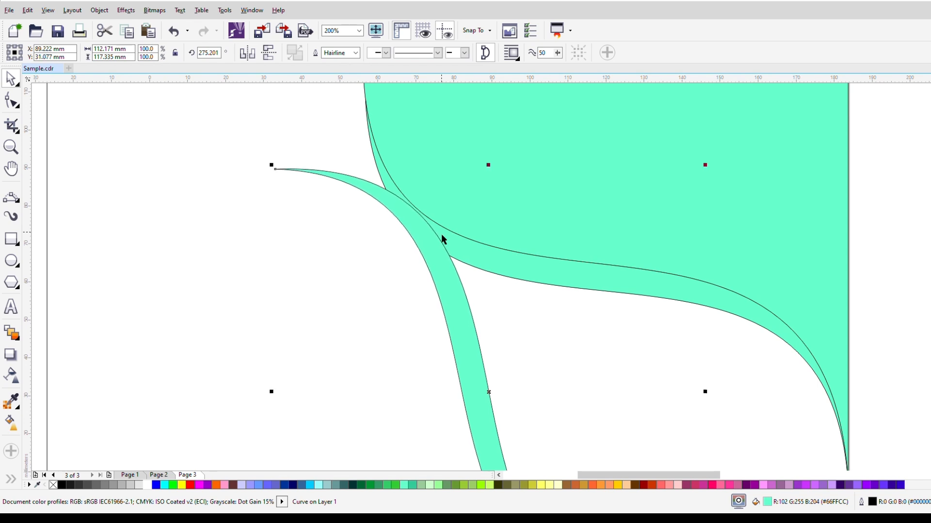
pyautogui.press('Up')
pyautogui.press('Up')
pyautogui.press('Up')
pyautogui.press('Up')
pyautogui.press('Left')
pyautogui.press('Left')
pyautogui.press('Left')
pyautogui.press('Left')
pyautogui.press('Left')
pyautogui.press('Left')
pyautogui.press('Left')
pyautogui.press('Left')
pyautogui.press('Left')
pyautogui.press('Left')
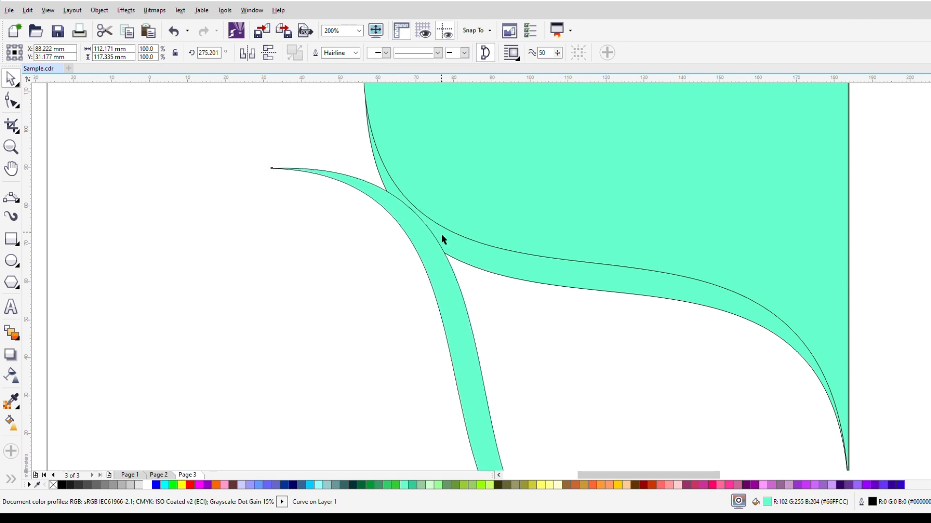
pyautogui.press('Up')
pyautogui.press('Up')
pyautogui.press('Up')
pyautogui.press('Up')
pyautogui.press('Up')
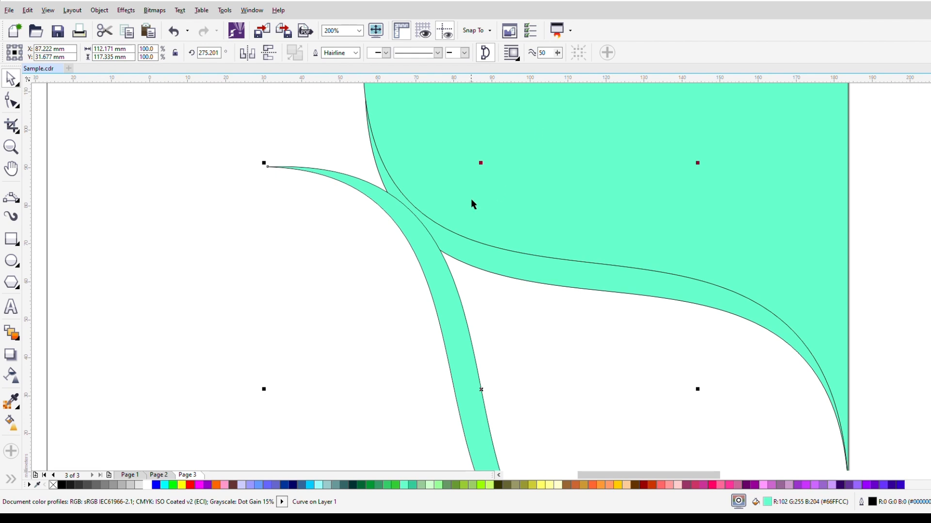
pyautogui.scroll(-2, 470, 198)
pyautogui.scroll(1, 470, 217)
pyautogui.press('Escape')
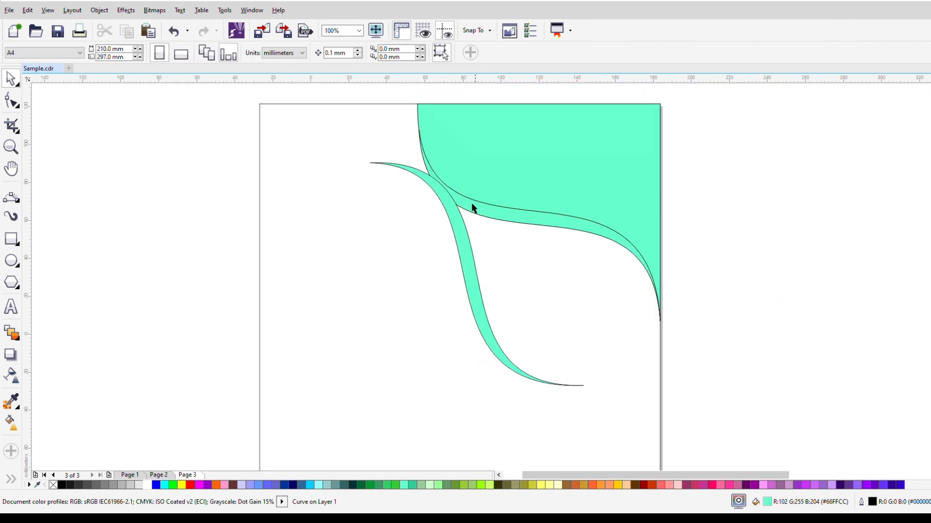
# Step: Fine-tune the mirrored band's position to about X 88.7 mm, Y 31.5 mm so its outer edge meets the corner shape's curve
pyautogui.moveTo(455, 216)
pyautogui.mouseDown()
pyautogui.moveTo(449, 212)
pyautogui.moveTo(460, 229)
pyautogui.mouseUp()
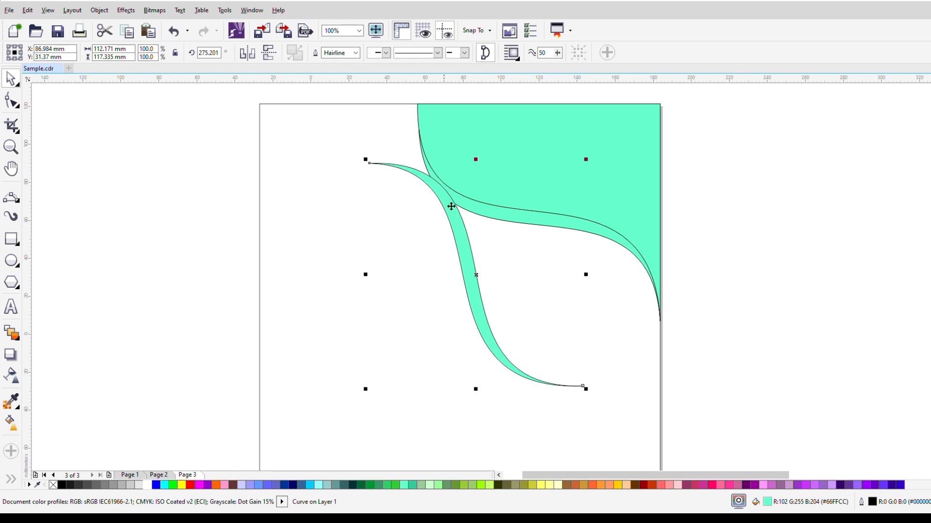
pyautogui.moveTo(453, 203); pyautogui.dragTo(453, 204)
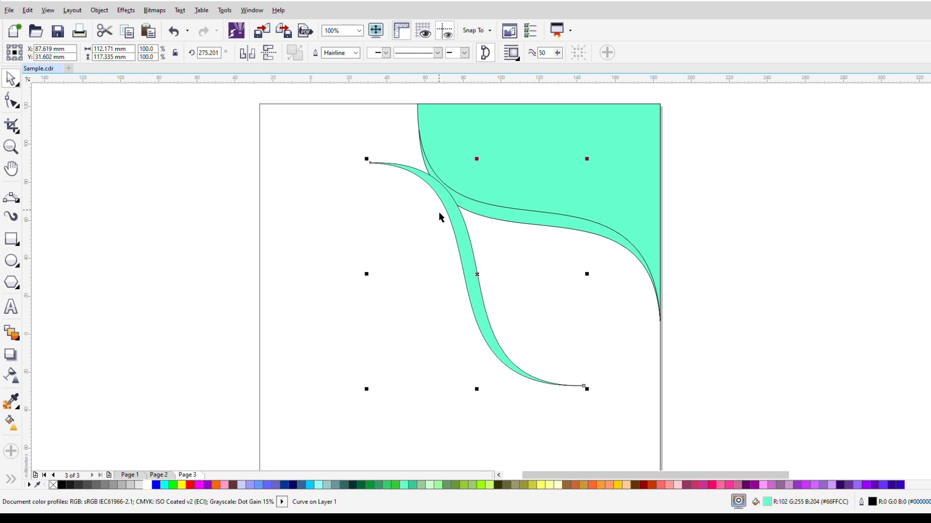
pyautogui.press('Right')
pyautogui.press('Right')
pyautogui.press('Right')
pyautogui.press('Down')
pyautogui.press('Right')
pyautogui.press('Right')
pyautogui.press('Right')
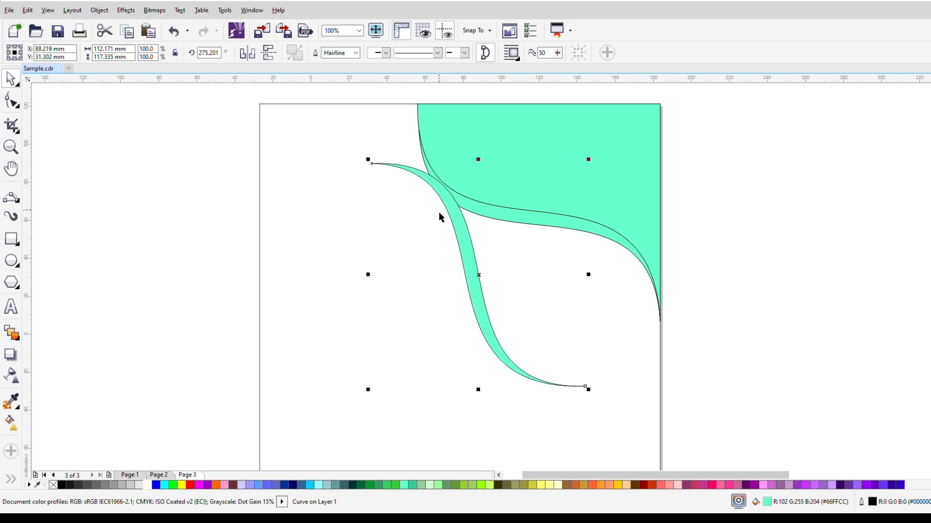
pyautogui.press('Down')
pyautogui.press('Up')
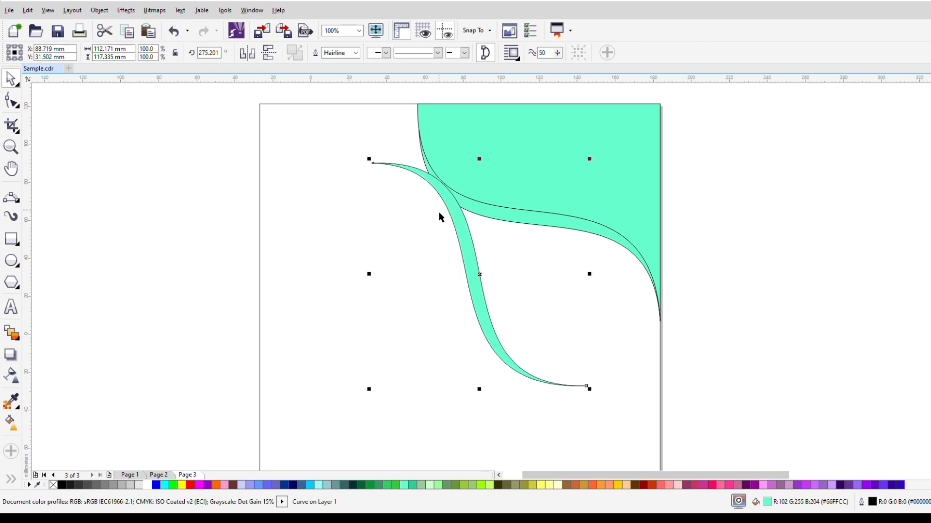
pyautogui.scroll(2, 456, 195)
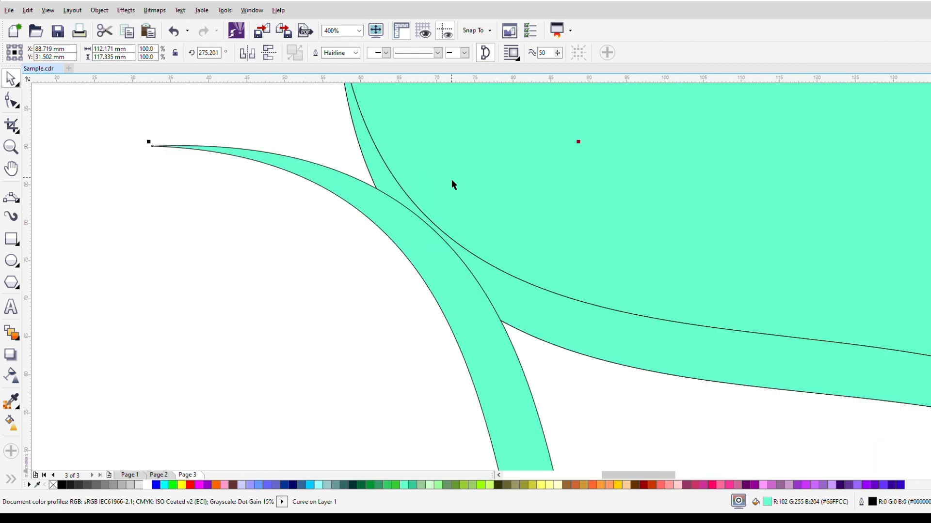
pyautogui.scroll(-3, 453, 182)
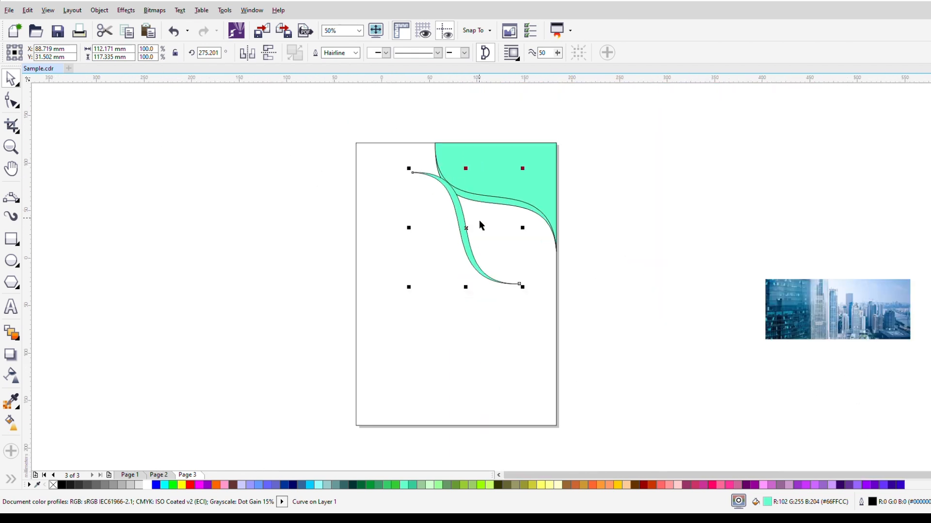
pyautogui.scroll(1, 502, 265)
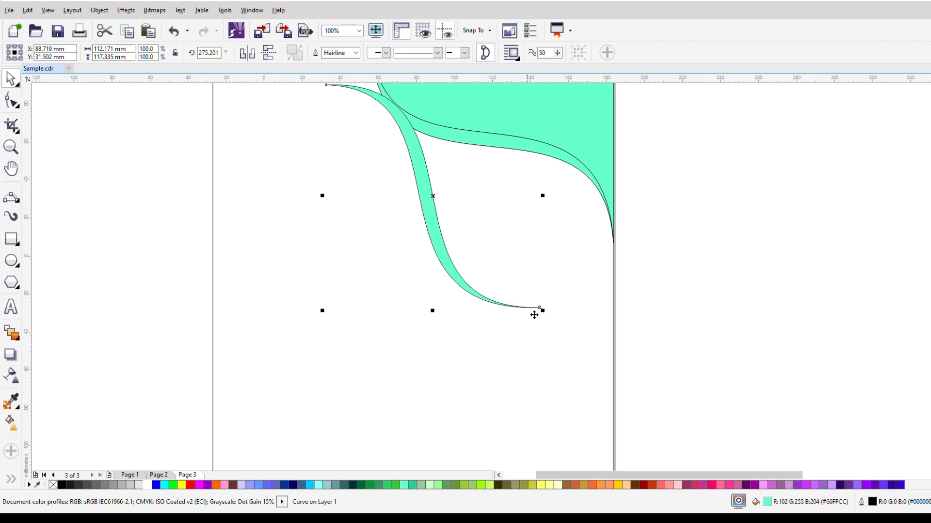
# Step: Draw a horizontal freehand line about 83 mm long from the mirrored band's lower tip past the page's right edge
pyautogui.click(12, 101)
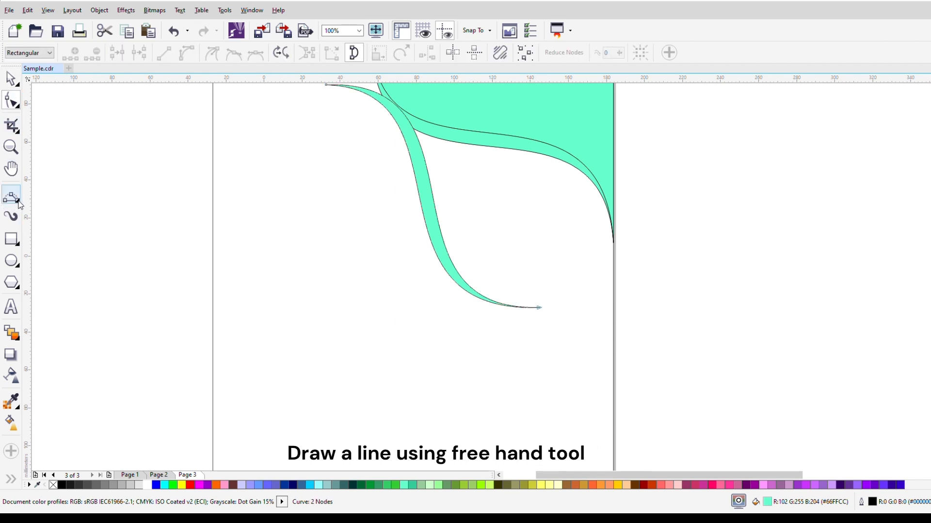
pyautogui.click(61, 214)
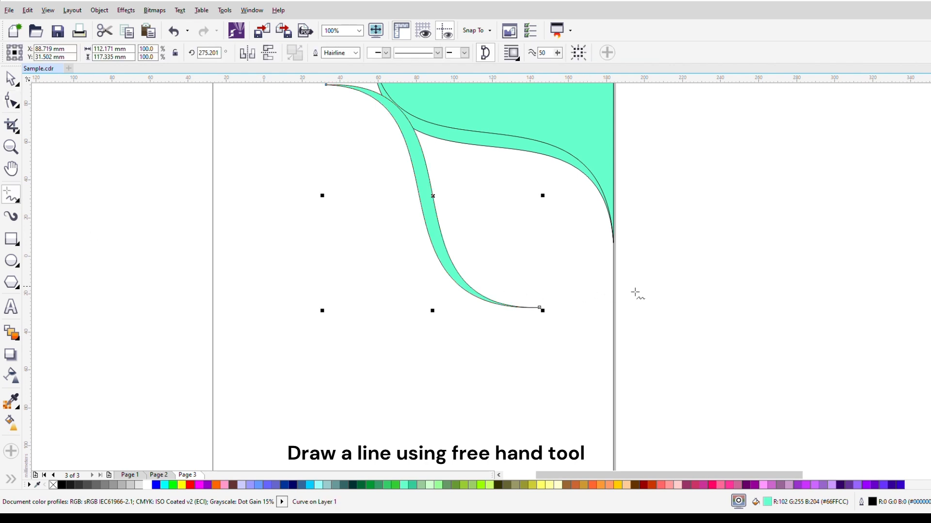
pyautogui.press('Escape')
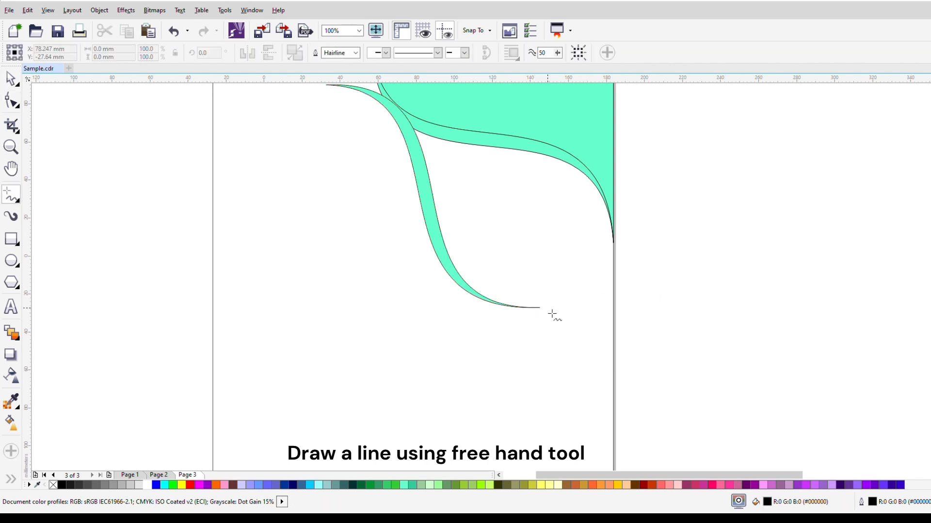
pyautogui.click(545, 313)
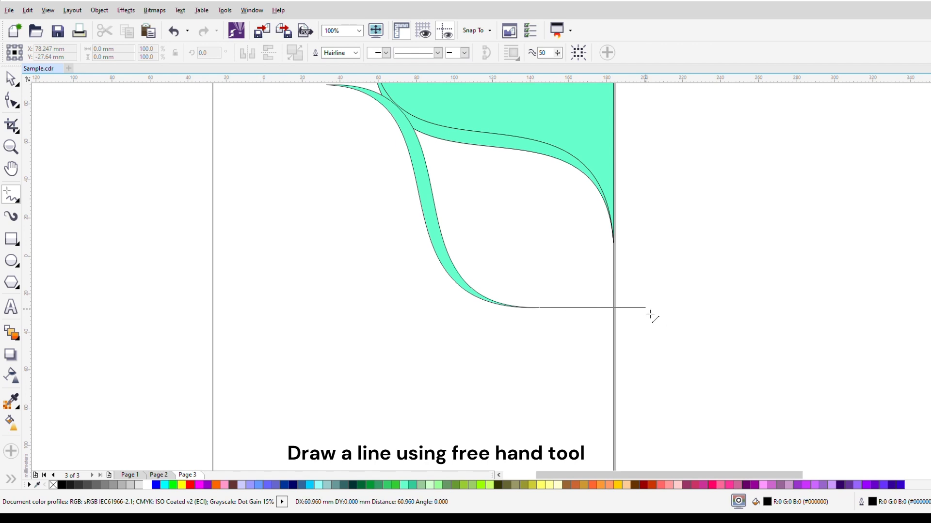
pyautogui.click(701, 308)
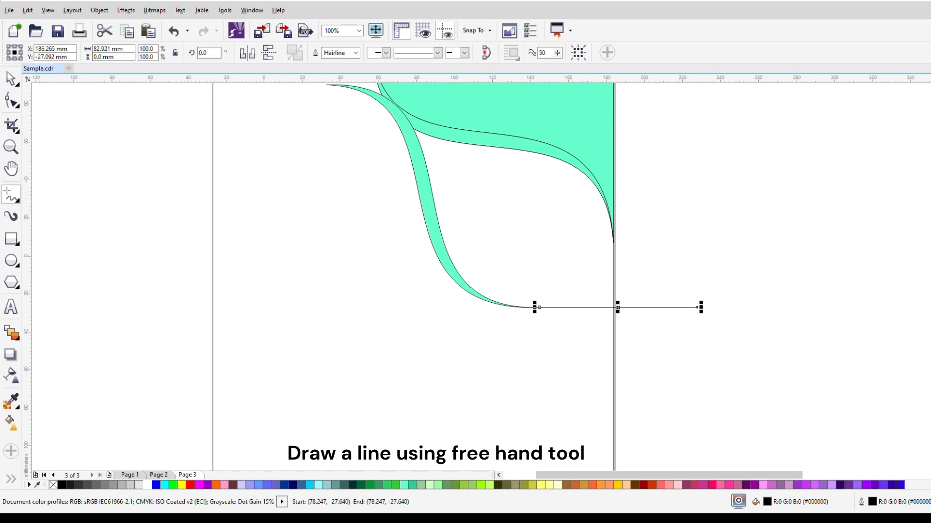
# Step: Smart-fill the area enclosed by the two bands, the horizontal line and the page's right edge with mint green (#66FFCC)
pyautogui.click(11, 479)
pyautogui.click(32, 480)
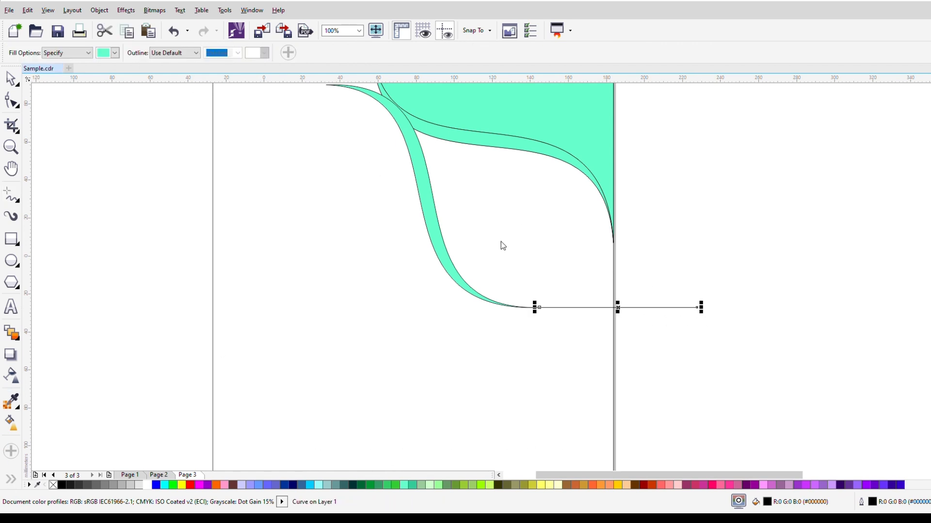
pyautogui.click(527, 230)
# Step: Delete the horizontal helper line that runs past the page's right edge
pyautogui.click(10, 78)
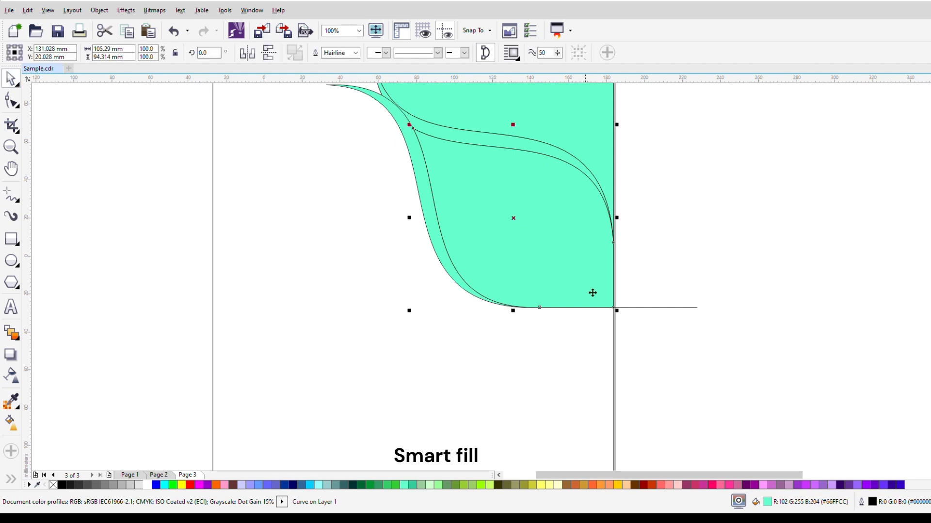
pyautogui.click(658, 309)
pyautogui.press('Delete')
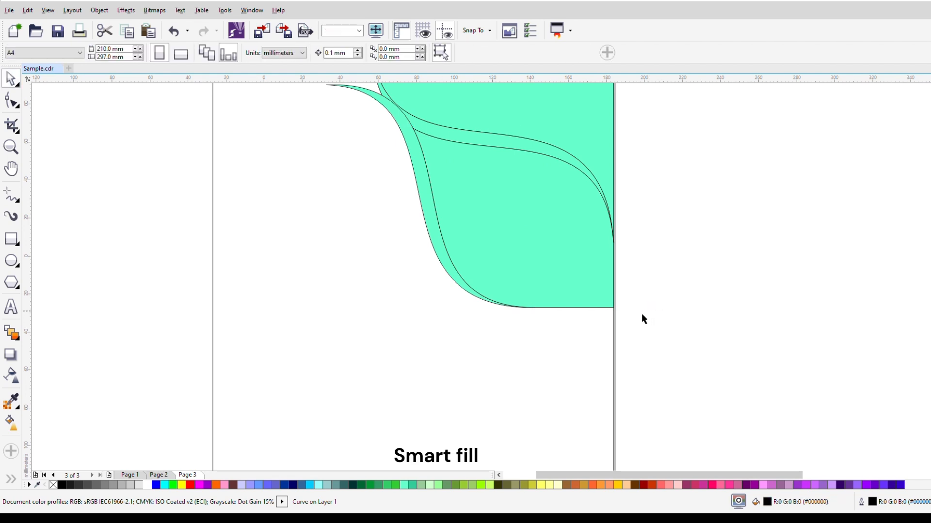
pyautogui.scroll(-2, 578, 231)
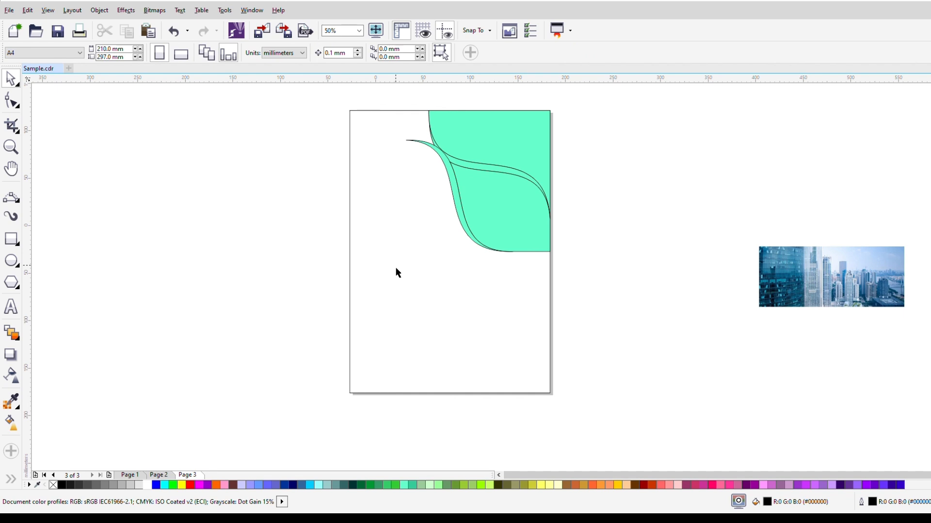
# Step: Draw a 3-point curve about 211 × 198 mm from the page's left edge to its lower-right corner
pyautogui.click(17, 199)
pyautogui.scroll(1, 410, 221)
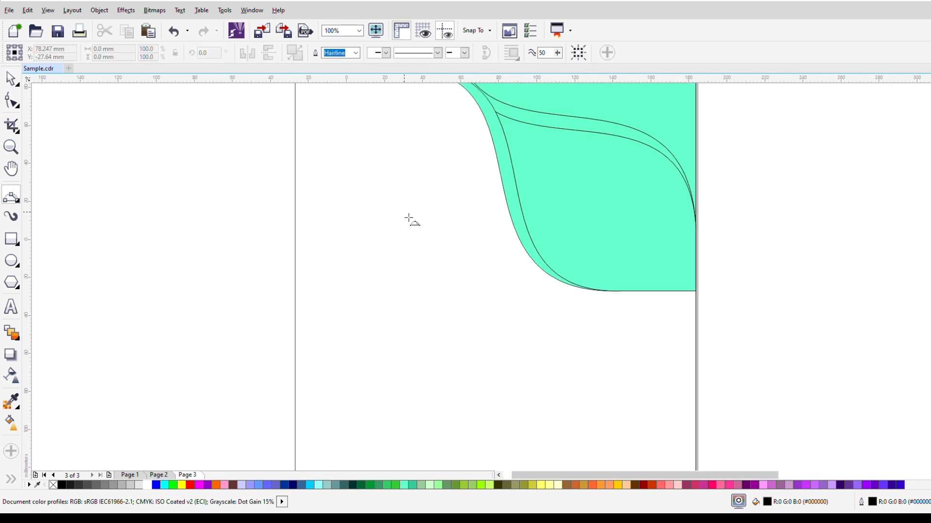
pyautogui.scroll(-3, 410, 221)
pyautogui.scroll(2, 403, 223)
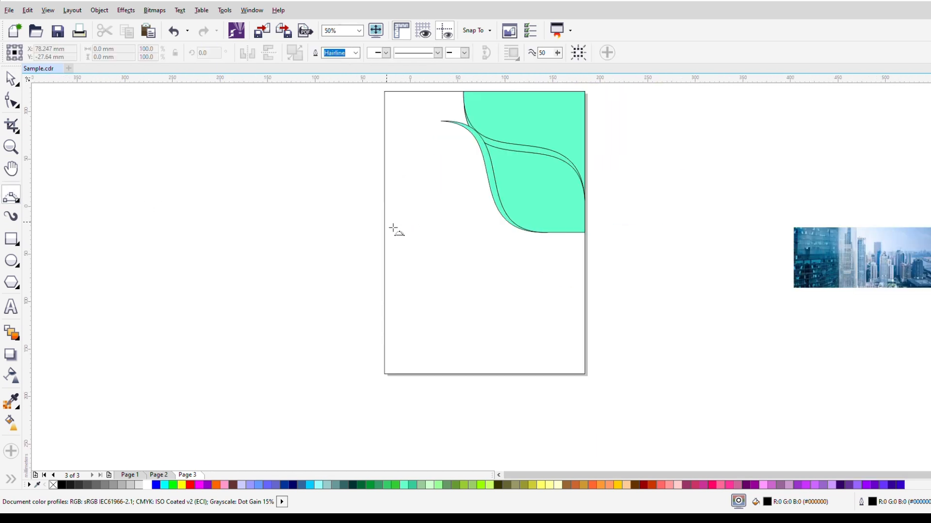
pyautogui.scroll(1, 393, 232)
pyautogui.scroll(-1, 392, 221)
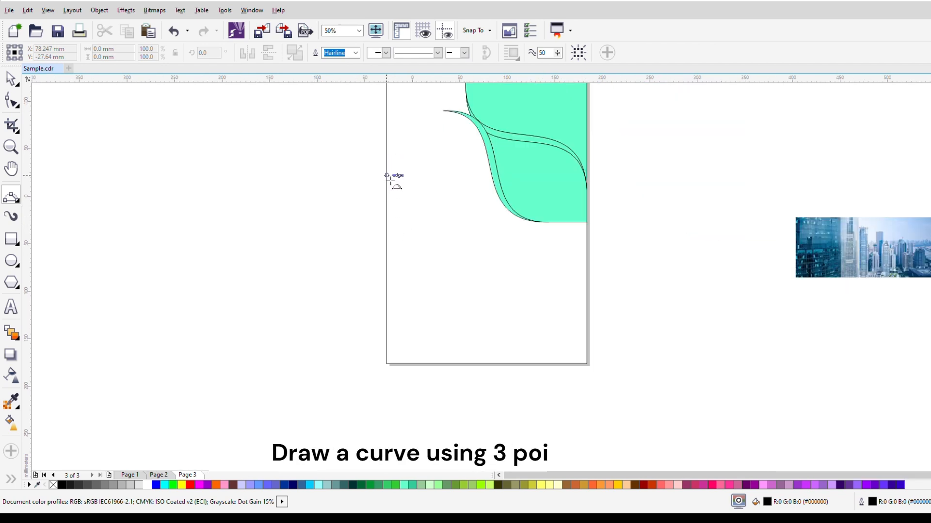
pyautogui.moveTo(386, 176); pyautogui.dragTo(587, 364)
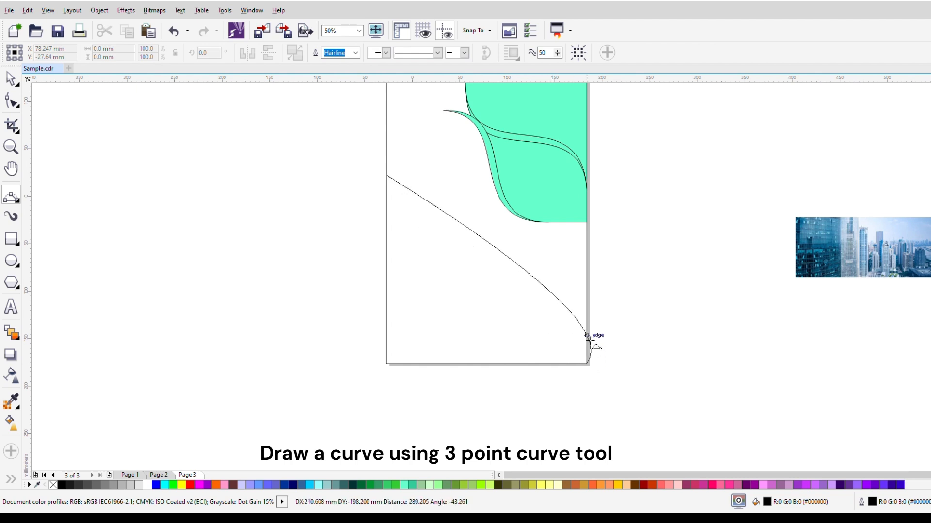
pyautogui.click(555, 279)
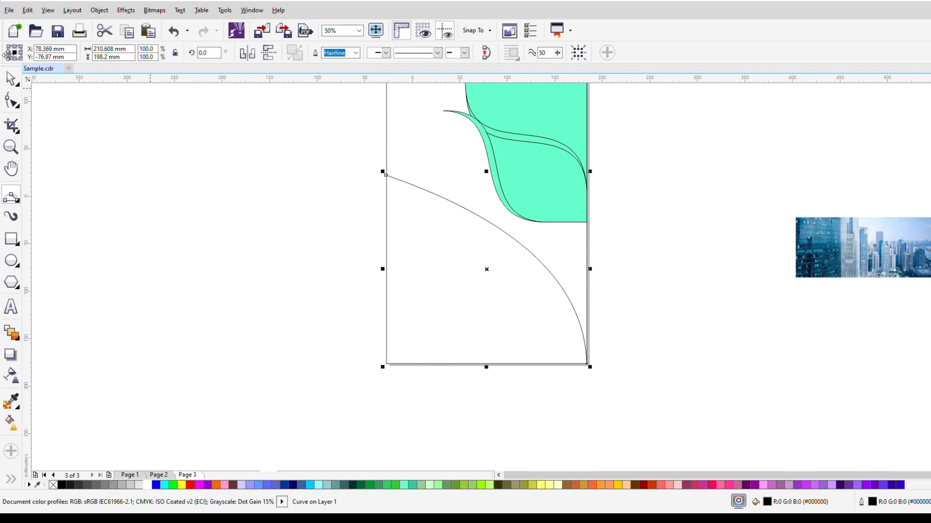
# Step: Reshape the new curve into an S by pulling its upper handle steeply down and its lower handle up along the right page edge
pyautogui.press('F10')
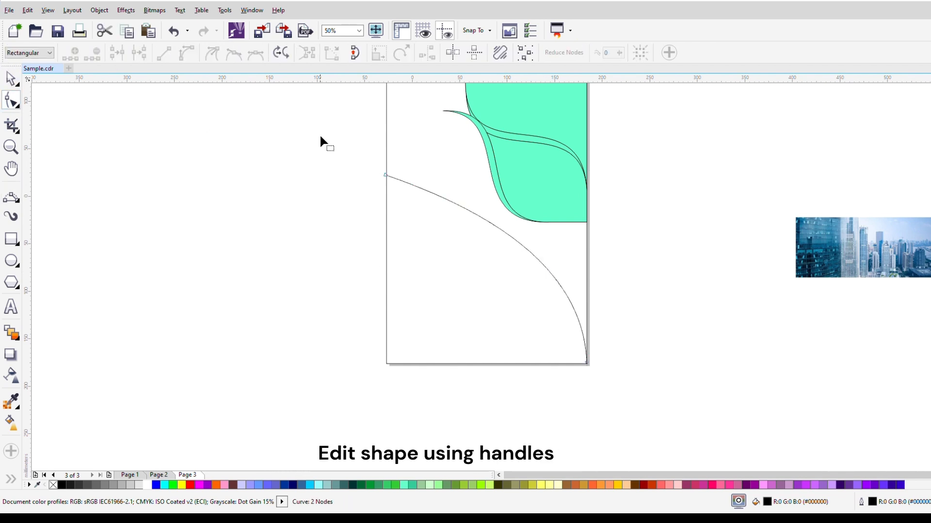
pyautogui.click(386, 176)
pyautogui.moveTo(518, 220); pyautogui.dragTo(406, 320)
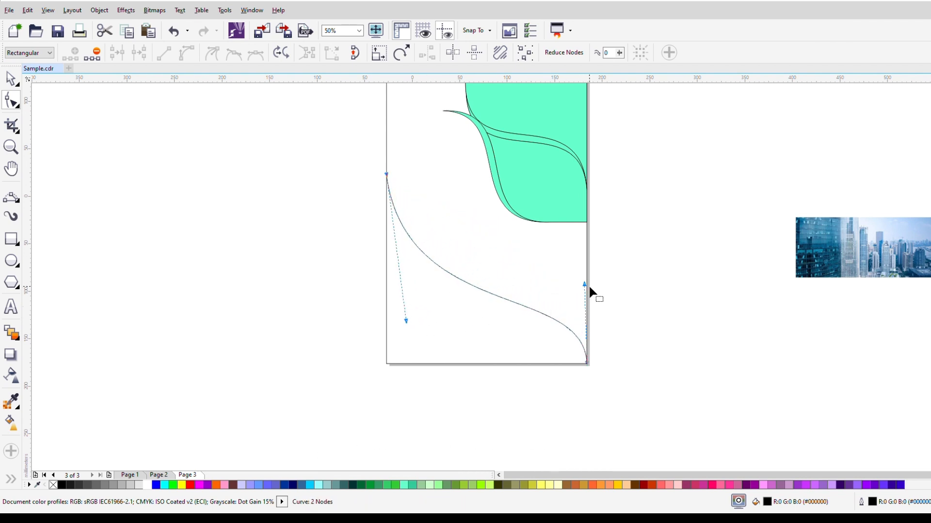
pyautogui.moveTo(584, 286); pyautogui.dragTo(594, 250)
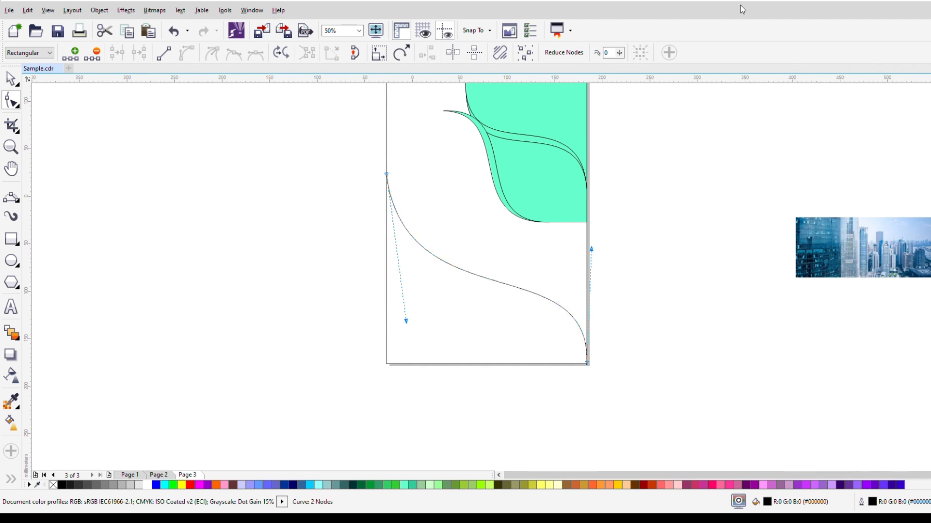
pyautogui.click(590, 244)
pyautogui.click(587, 364)
pyautogui.moveTo(592, 252); pyautogui.dragTo(589, 237)
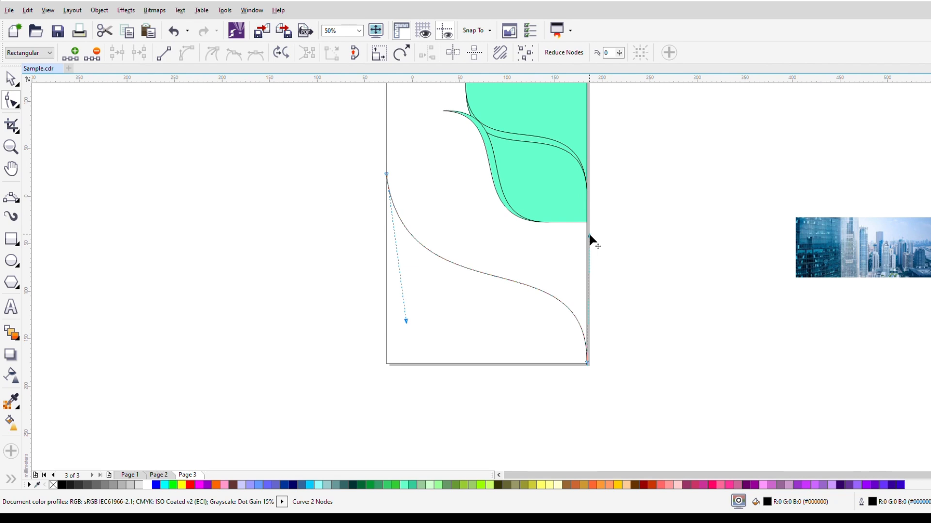
# Step: Place a copy of the lower S-curve about 15 mm above the original
pyautogui.click(11, 78)
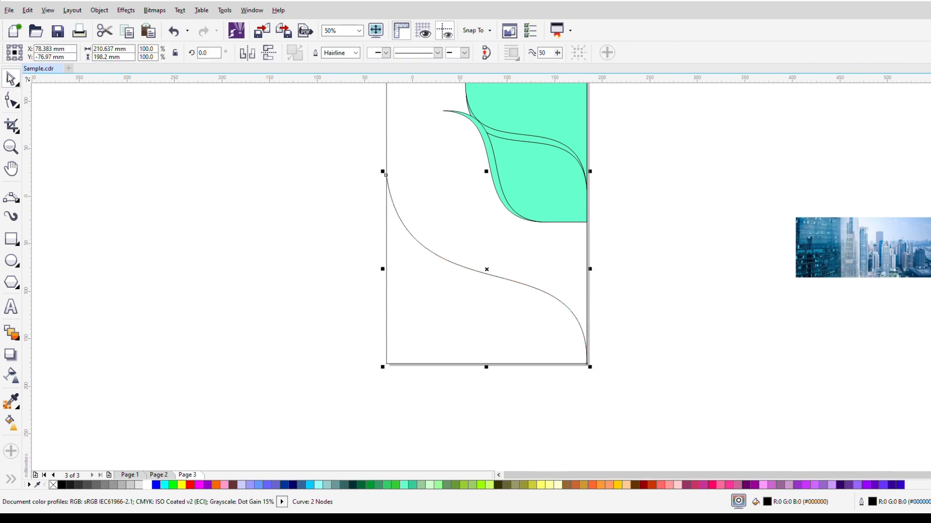
pyautogui.moveTo(494, 277); pyautogui.dragTo(495, 263)
pyautogui.rightClick(495, 263)
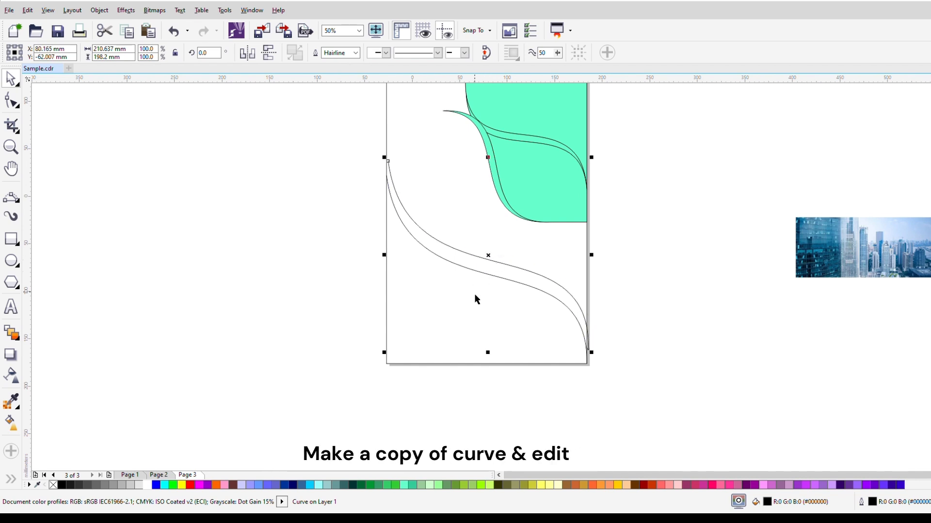
# Step: Move the copied curve's lower end node onto the page's lower-right corner, where the original curve ends
pyautogui.click(12, 101)
pyautogui.scroll(1, 560, 340)
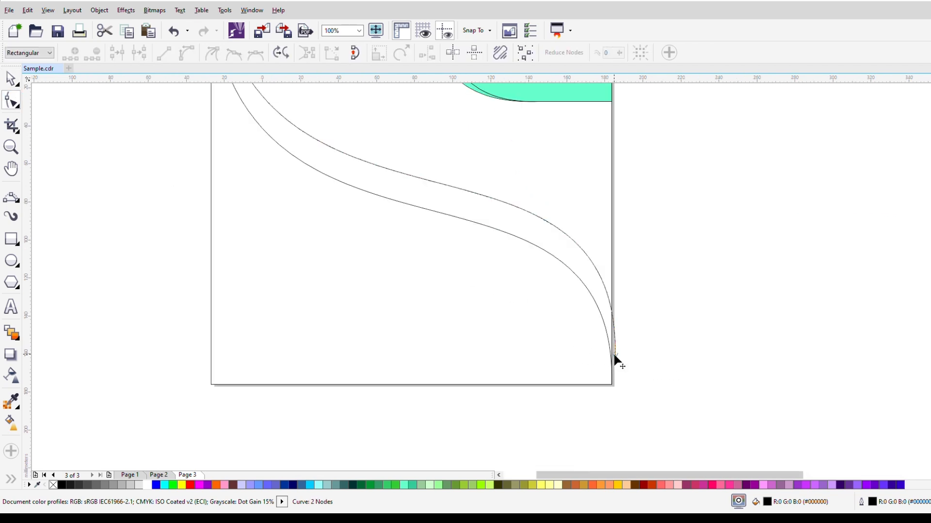
pyautogui.moveTo(614, 356); pyautogui.dragTo(612, 385)
pyautogui.scroll(-1, 599, 332)
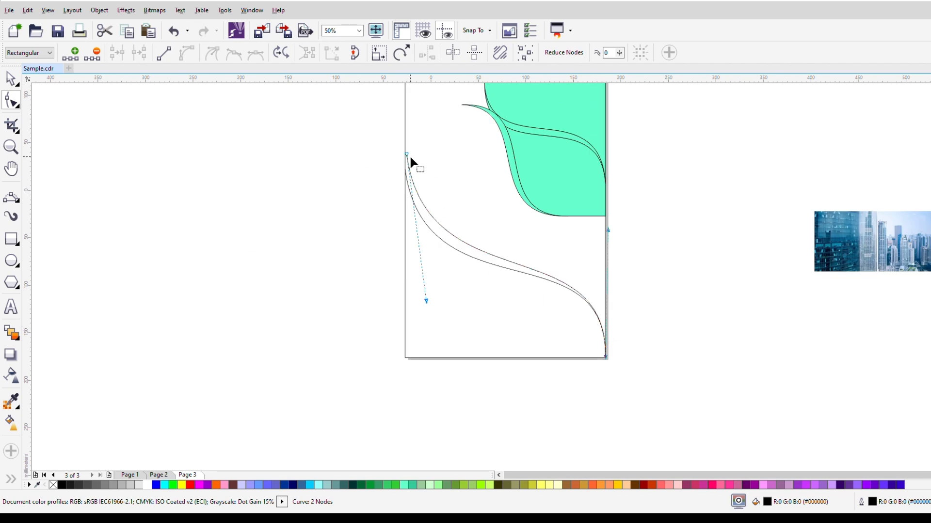
# Step: Move the copied curve's upper end node onto the original curve's start at the page's left edge and swing its handle toward the page interior
pyautogui.scroll(2, 410, 158)
pyautogui.moveTo(395, 148); pyautogui.dragTo(389, 205)
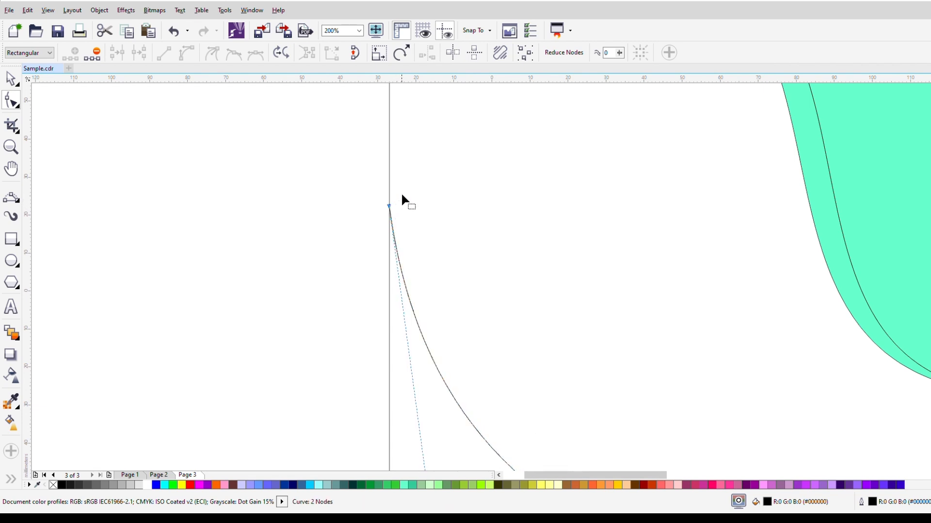
pyautogui.scroll(-2, 402, 200)
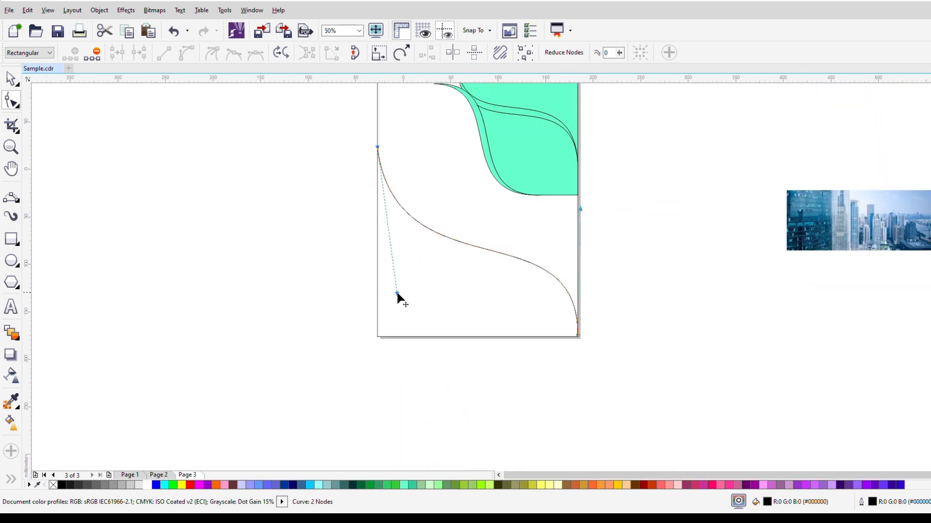
pyautogui.moveTo(396, 293); pyautogui.dragTo(423, 282)
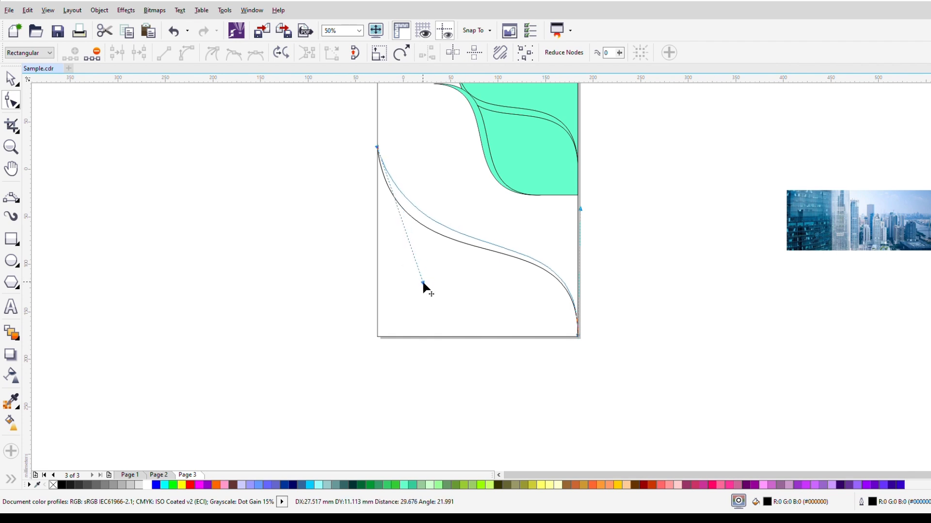
# Step: Shift the copied curve's upper end node slightly above the original's start on the left page edge and make its handle steeper
pyautogui.scroll(1, 381, 142)
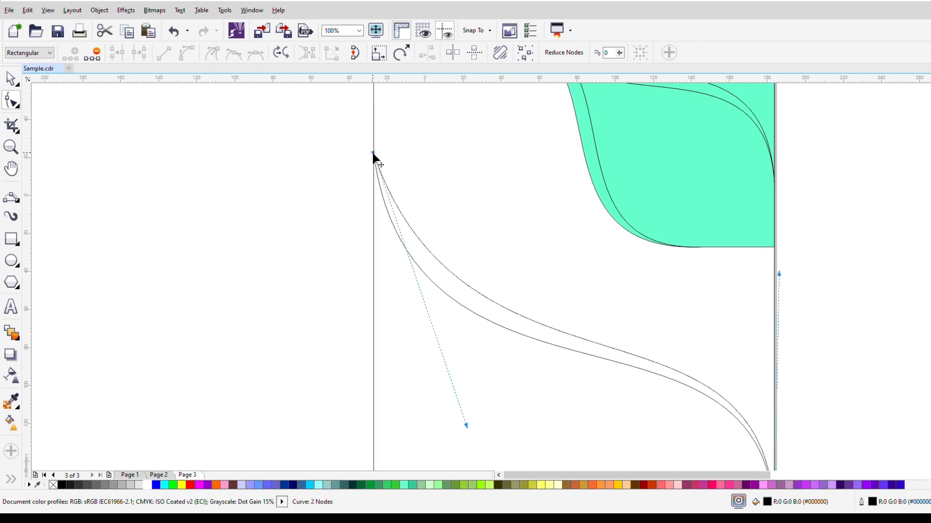
pyautogui.moveTo(373, 154); pyautogui.dragTo(375, 138)
pyautogui.moveTo(467, 411); pyautogui.dragTo(413, 407)
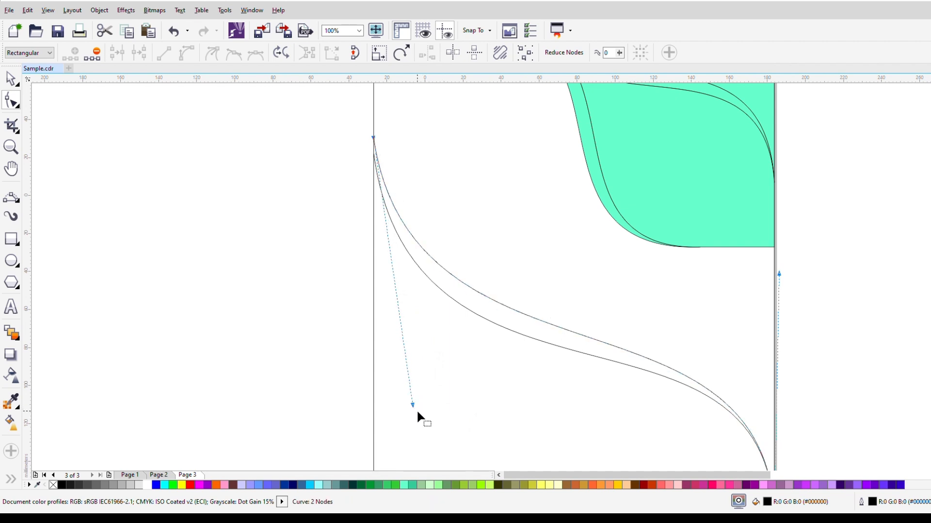
pyautogui.moveTo(374, 140); pyautogui.dragTo(374, 149)
pyautogui.scroll(2, 381, 178)
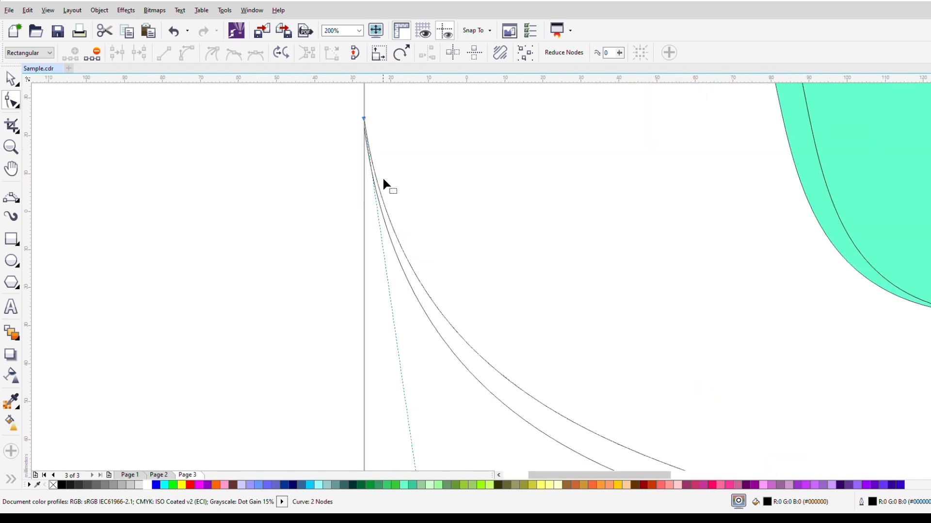
pyautogui.scroll(4, 383, 181)
pyautogui.scroll(2, 393, 208)
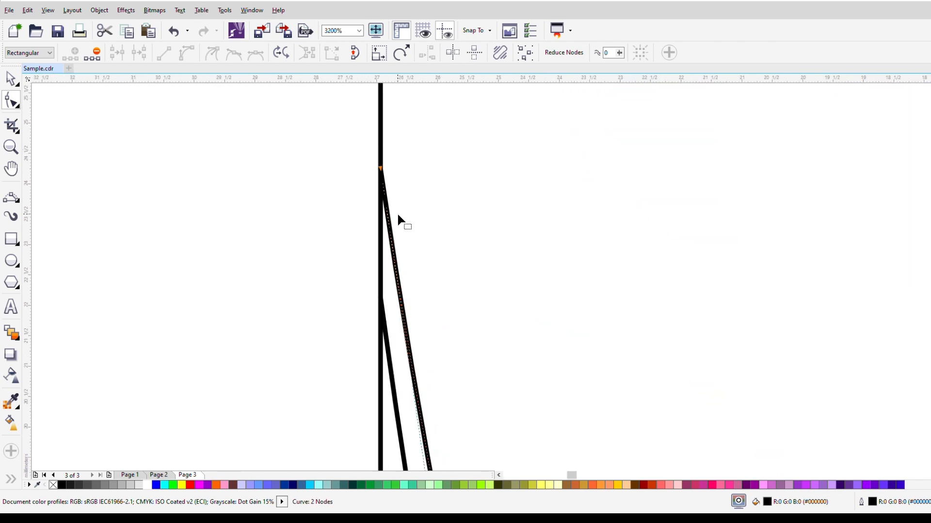
pyautogui.moveTo(381, 171); pyautogui.dragTo(388, 186)
pyautogui.scroll(-8, 417, 170)
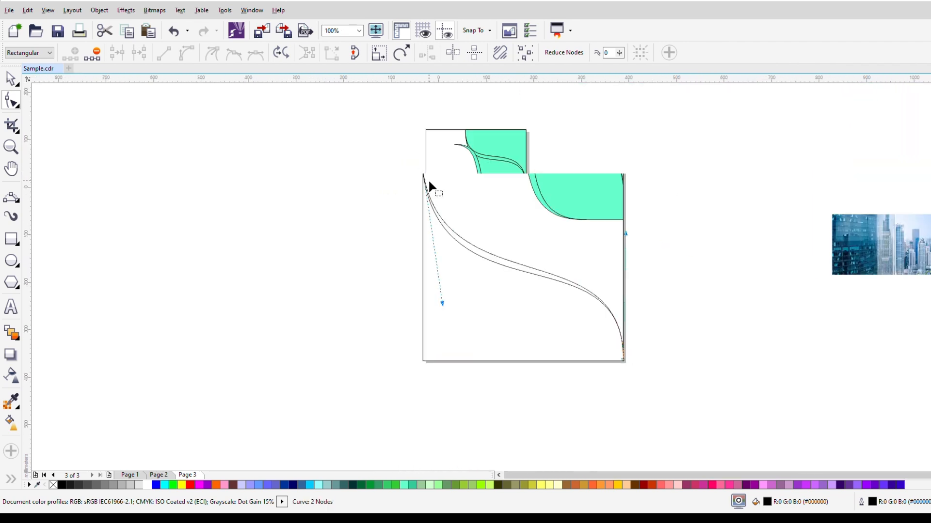
# Step: Adjust both end handles of the upper S-curve to widen the band between it and the original curve
pyautogui.scroll(1, 480, 226)
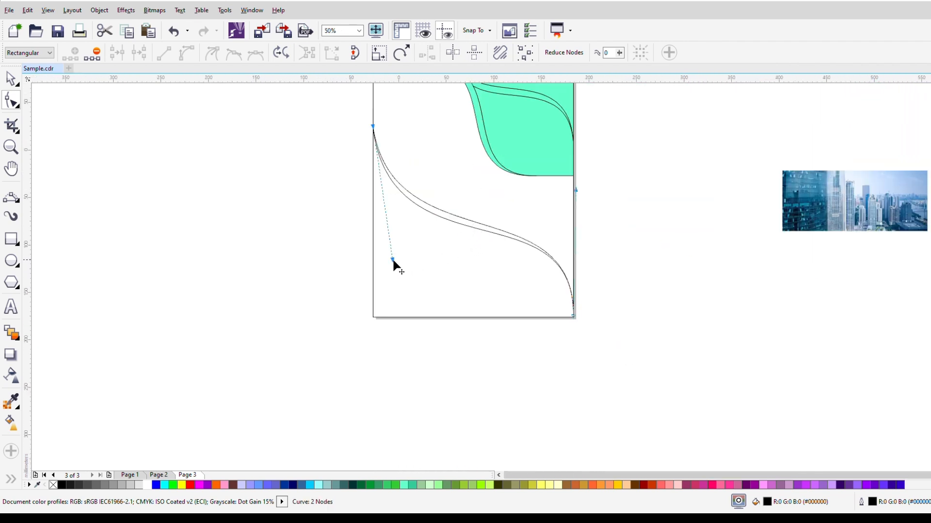
pyautogui.moveTo(393, 261); pyautogui.dragTo(401, 251)
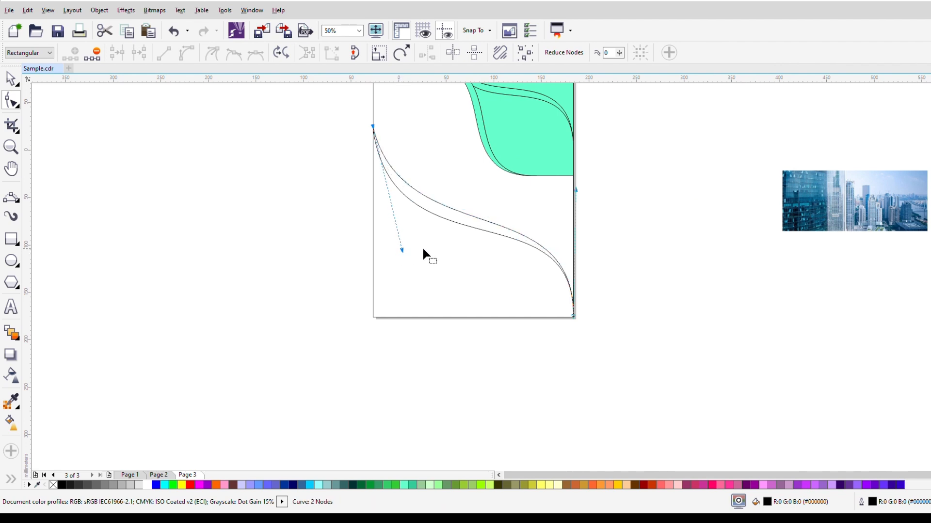
pyautogui.click(573, 317)
pyautogui.moveTo(575, 191); pyautogui.dragTo(581, 167)
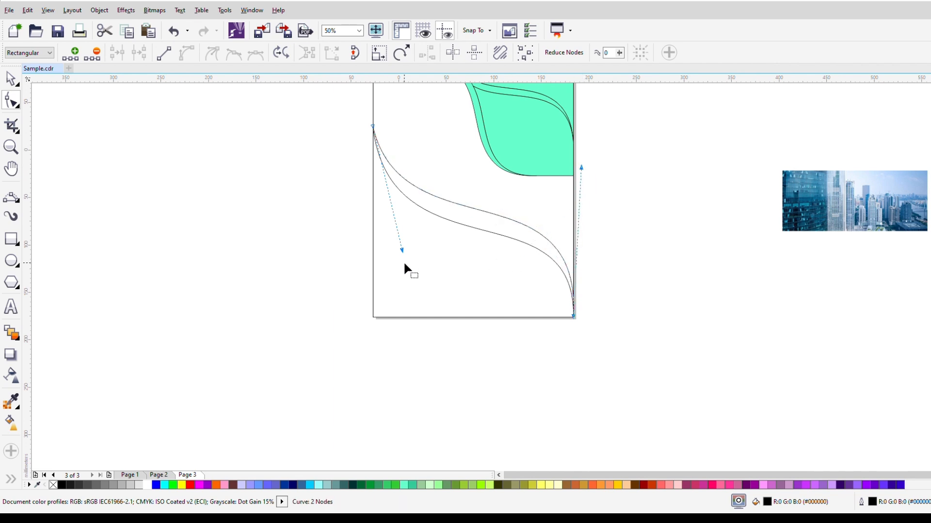
pyautogui.moveTo(402, 250); pyautogui.dragTo(414, 264)
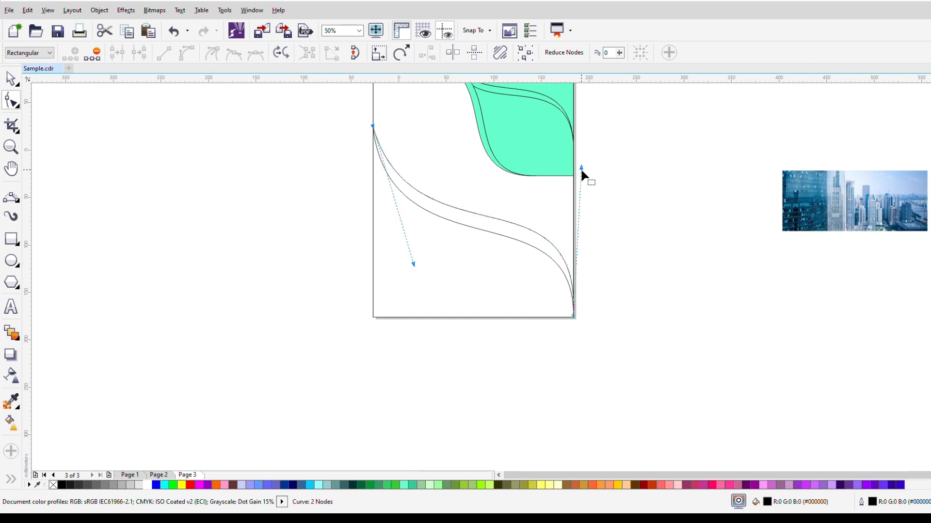
pyautogui.moveTo(581, 170); pyautogui.dragTo(581, 171)
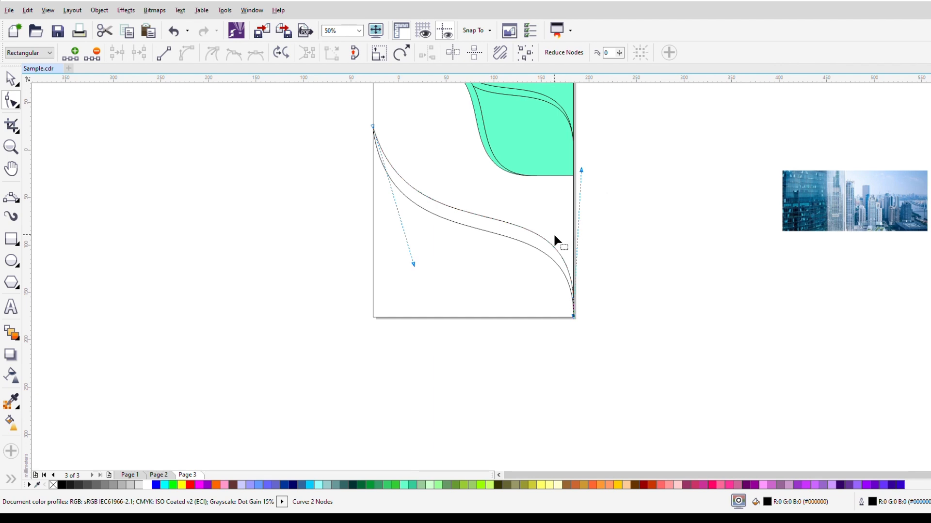
# Step: Smart-fill the band between the two S-curves and the page area beneath them with mint green #66FFCC
pyautogui.click(10, 480)
pyautogui.click(39, 484)
pyautogui.press('space')
pyautogui.press('space')
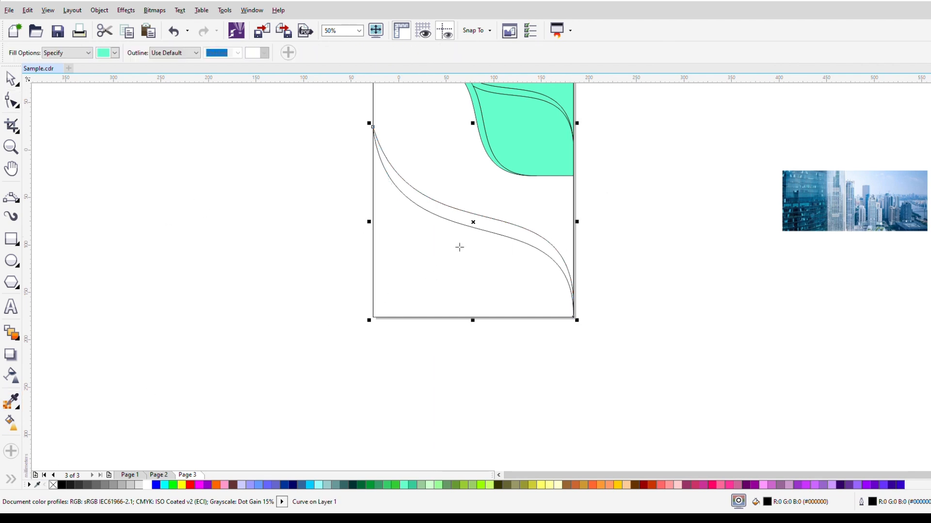
pyautogui.hotkey('ctrl', 'z')
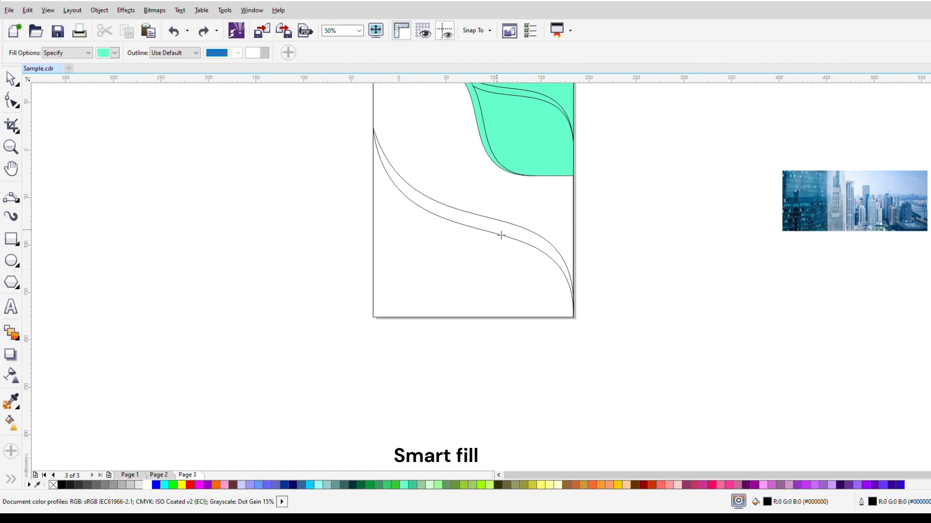
pyautogui.click(501, 235)
pyautogui.click(489, 249)
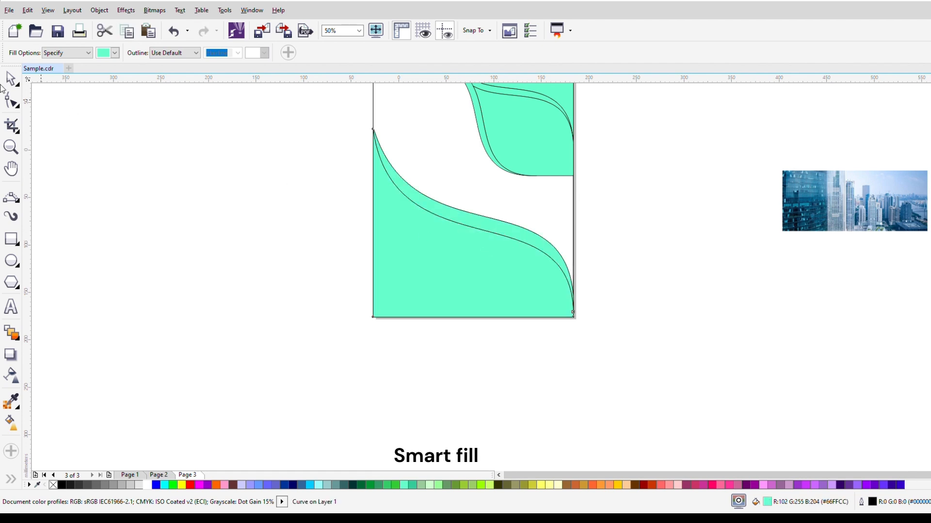
pyautogui.click(10, 79)
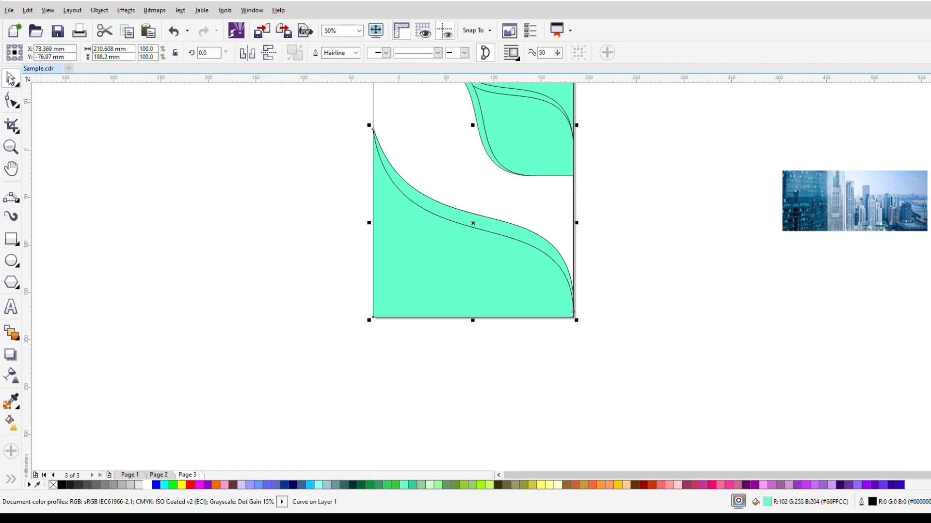
pyautogui.click(685, 253)
pyautogui.click(513, 227)
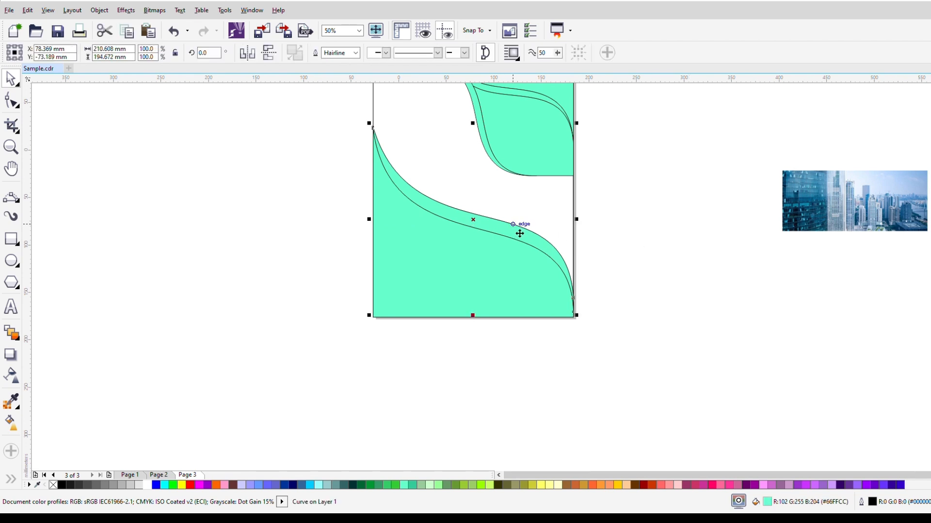
# Step: Draw a 3-point curve about 175 × 91 mm above the filled band, with both ends on the upper S-curve's edge
pyautogui.click(11, 197)
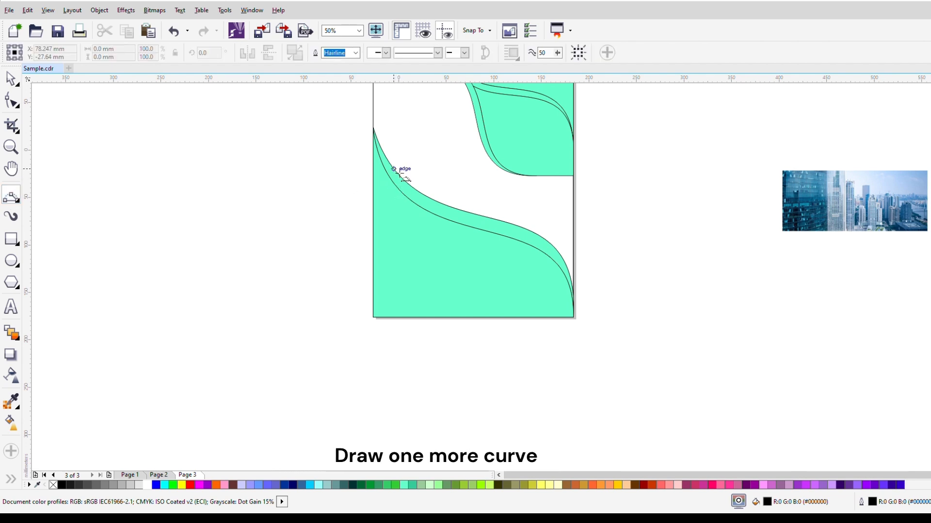
pyautogui.moveTo(393, 169); pyautogui.dragTo(568, 256)
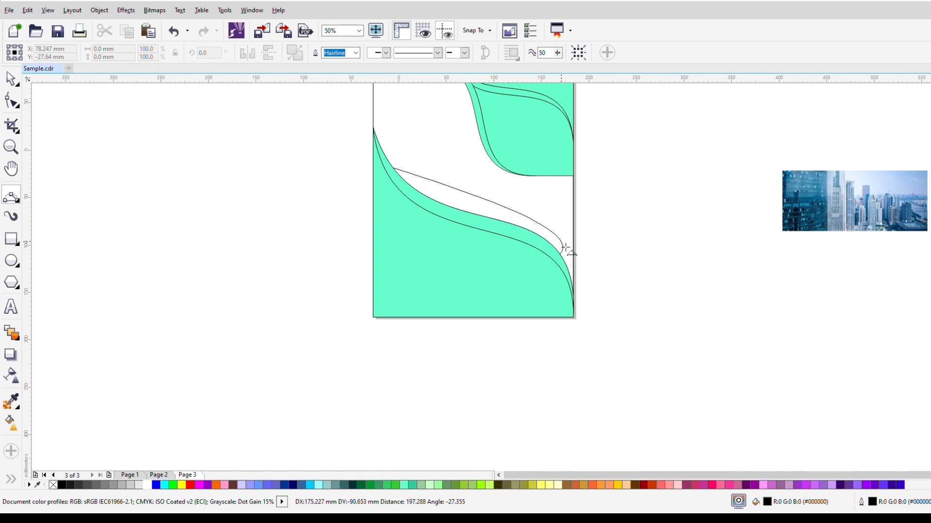
pyautogui.click(528, 221)
# Step: Reshape the new curve into a shallow S that follows the band's upper edge by pulling its two end handles
pyautogui.click(12, 100)
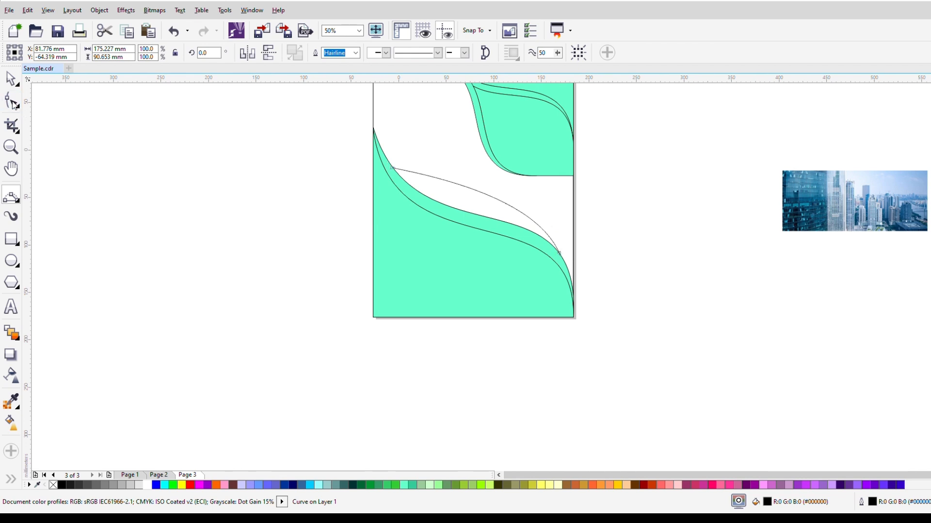
pyautogui.scroll(2, 419, 164)
pyautogui.click(328, 192)
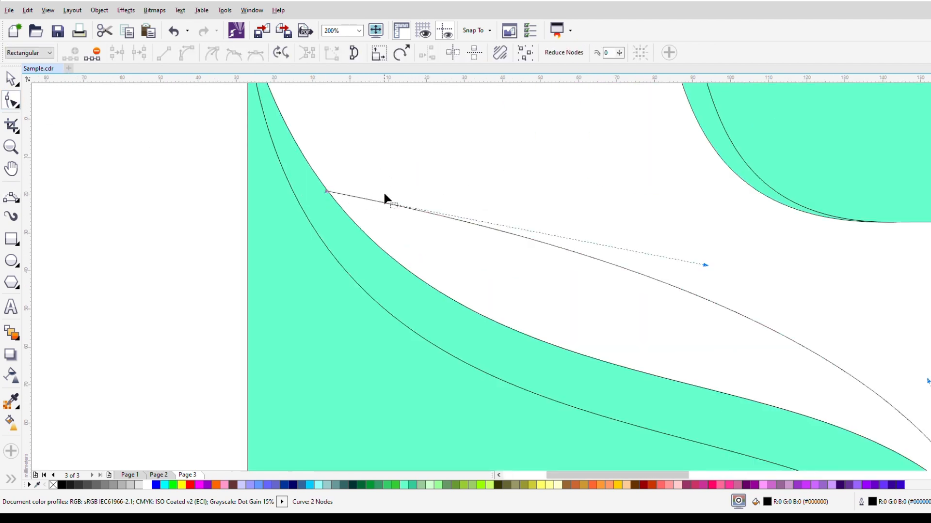
pyautogui.scroll(-2, 383, 194)
pyautogui.moveTo(468, 212); pyautogui.dragTo(416, 231)
pyautogui.moveTo(522, 239); pyautogui.dragTo(527, 233)
pyautogui.moveTo(415, 231); pyautogui.dragTo(424, 244)
pyautogui.moveTo(527, 234); pyautogui.dragTo(525, 227)
pyautogui.moveTo(423, 243)
pyautogui.mouseDown()
pyautogui.moveTo(418, 234)
pyautogui.moveTo(459, 257)
pyautogui.moveTo(433, 250)
pyautogui.mouseUp()
pyautogui.moveTo(526, 228); pyautogui.dragTo(515, 222)
# Step: Fine-tune the new curve's handles and middle segment so a slim, even gap separates it from the band below
pyautogui.scroll(2, 460, 221)
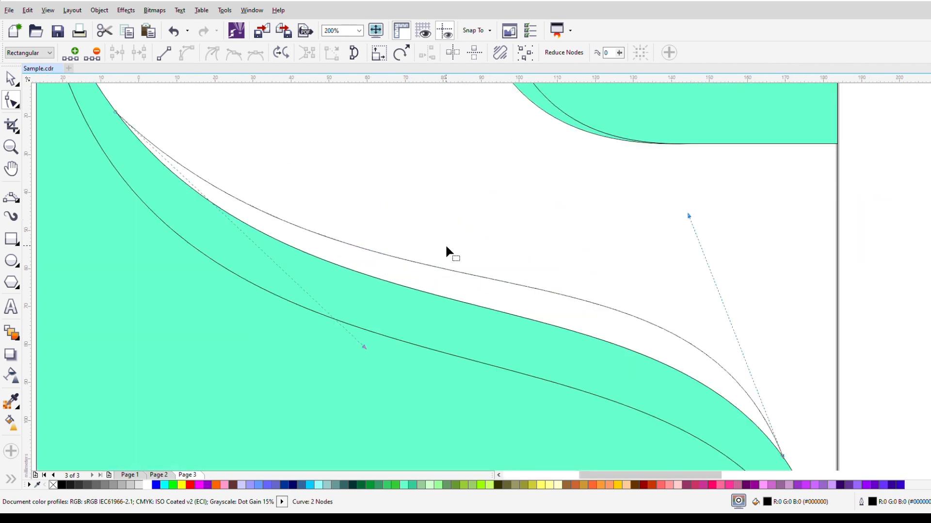
pyautogui.scroll(-1, 446, 248)
pyautogui.moveTo(403, 295); pyautogui.dragTo(355, 255)
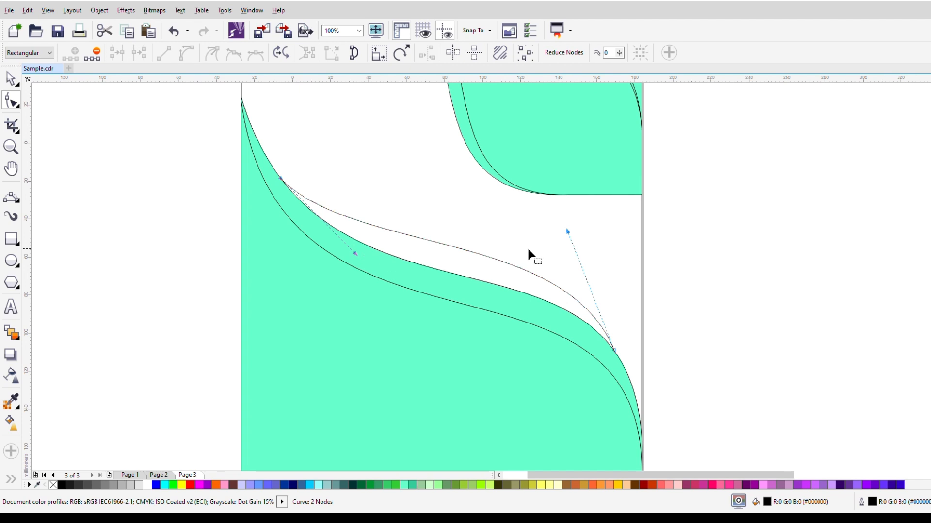
pyautogui.moveTo(566, 234); pyautogui.dragTo(577, 249)
pyautogui.moveTo(443, 249); pyautogui.dragTo(443, 256)
pyautogui.click(613, 349)
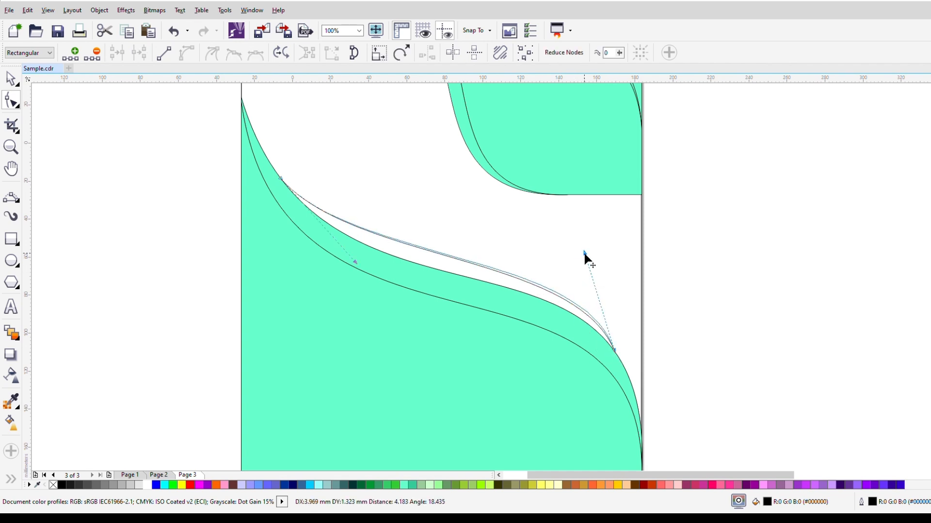
pyautogui.moveTo(584, 253); pyautogui.dragTo(574, 244)
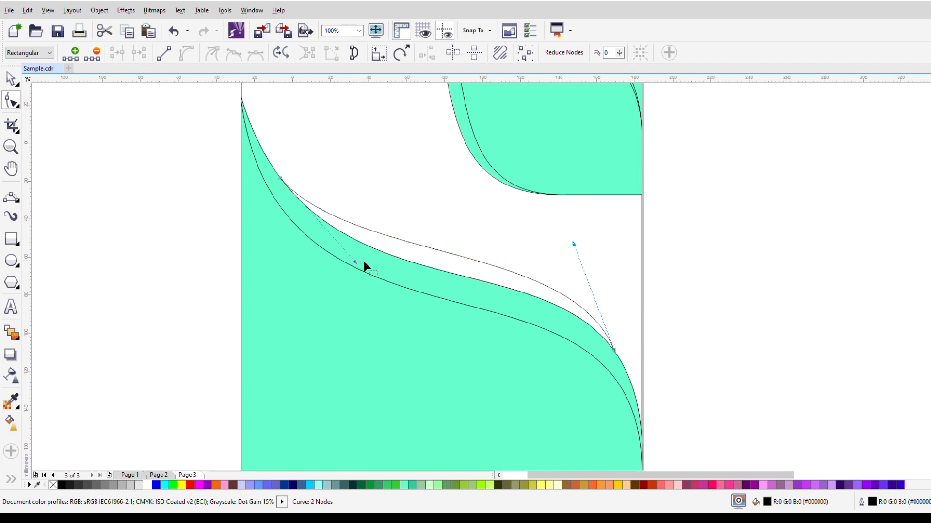
pyautogui.moveTo(355, 264); pyautogui.dragTo(356, 267)
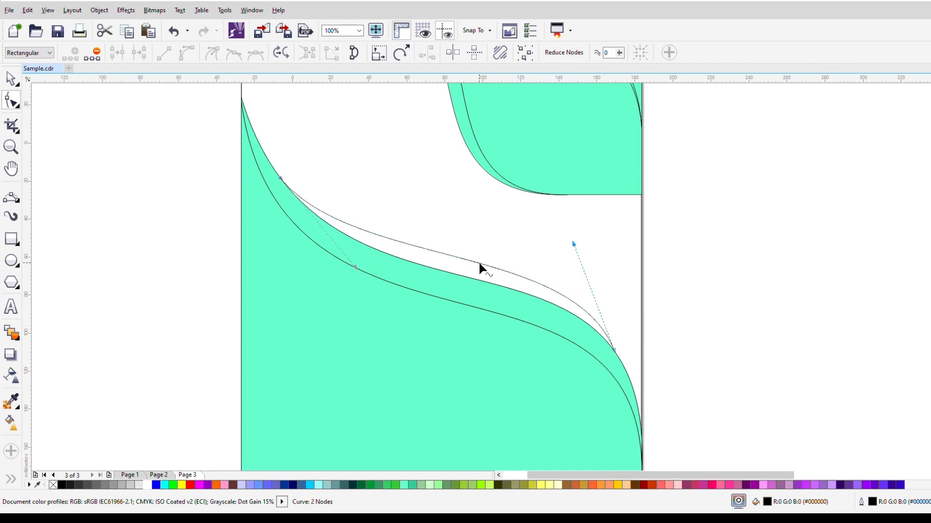
pyautogui.moveTo(480, 266); pyautogui.dragTo(465, 261)
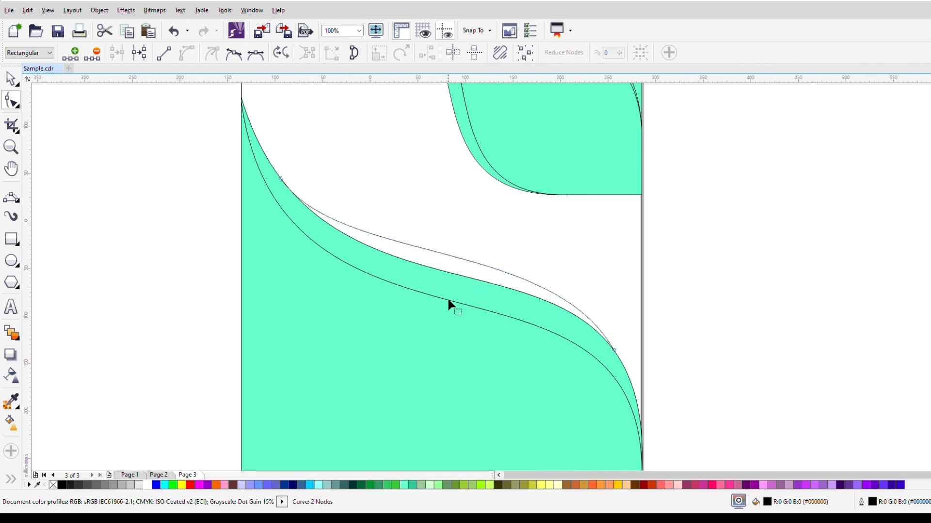
# Step: Move the new curve's upper end node slightly up along the band's edge and lengthen its handle down into the band
pyautogui.scroll(-3, 447, 297)
pyautogui.scroll(2, 446, 298)
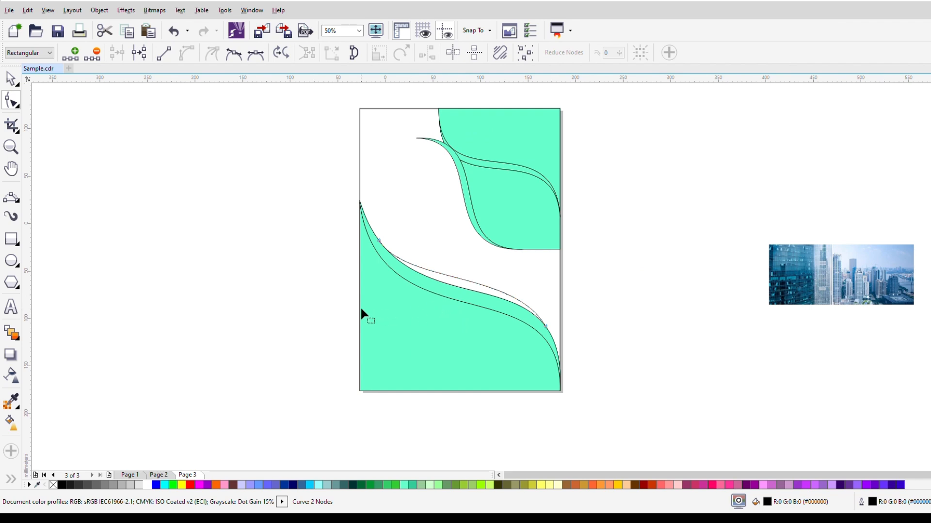
pyautogui.moveTo(378, 240); pyautogui.dragTo(376, 236)
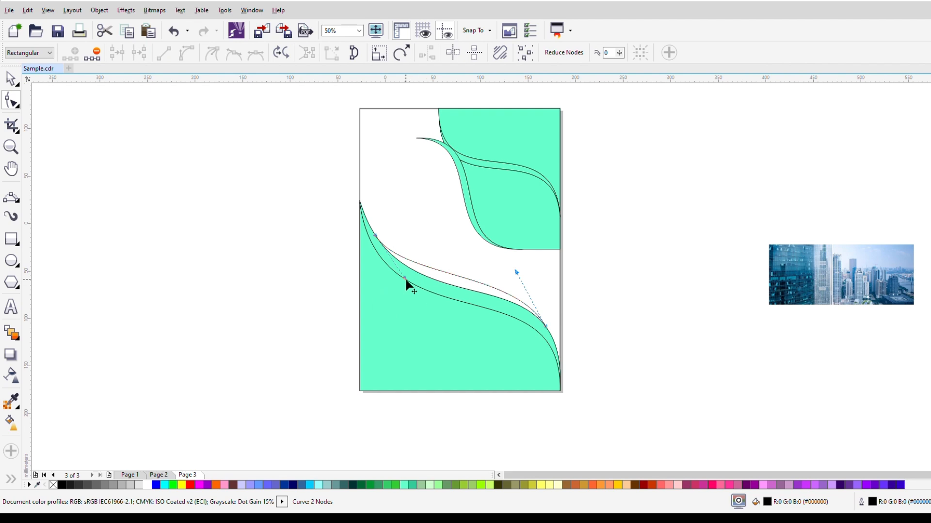
pyautogui.scroll(2, 376, 247)
pyautogui.scroll(-1, 374, 240)
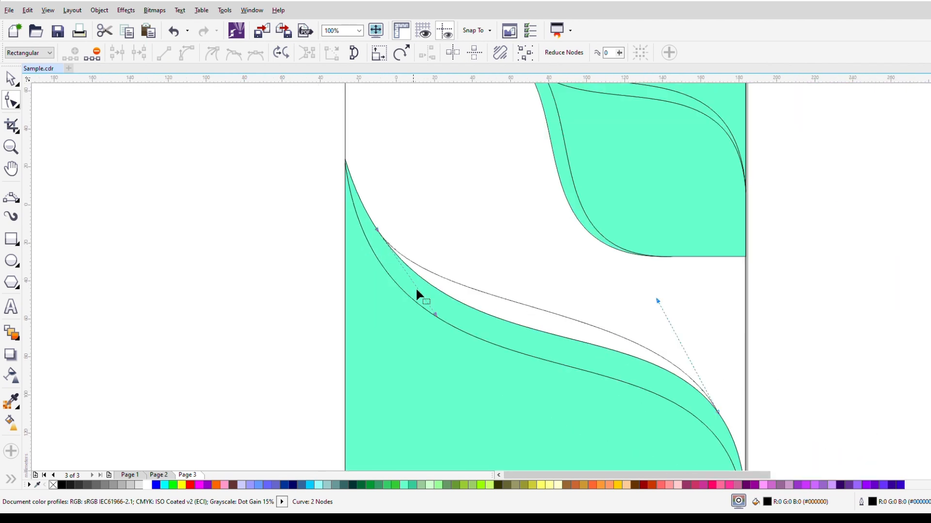
pyautogui.moveTo(436, 315); pyautogui.dragTo(455, 327)
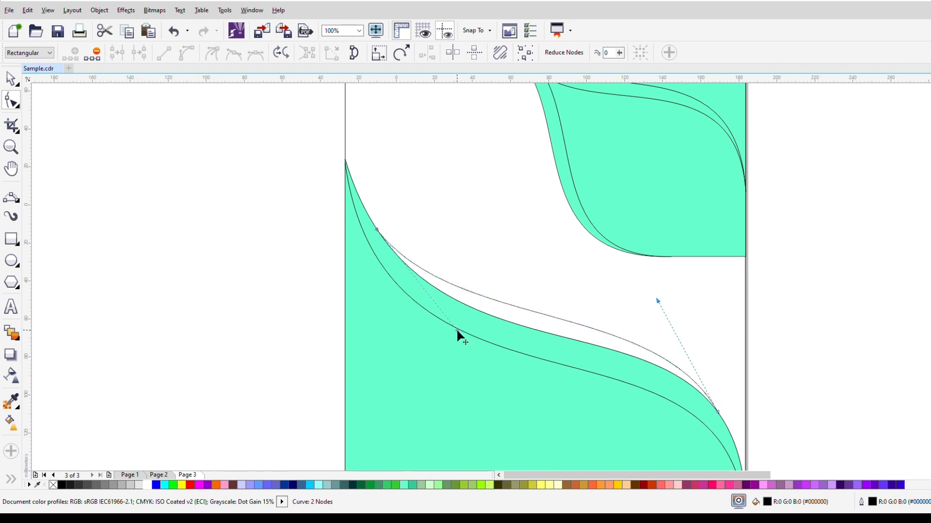
pyautogui.scroll(-1, 461, 313)
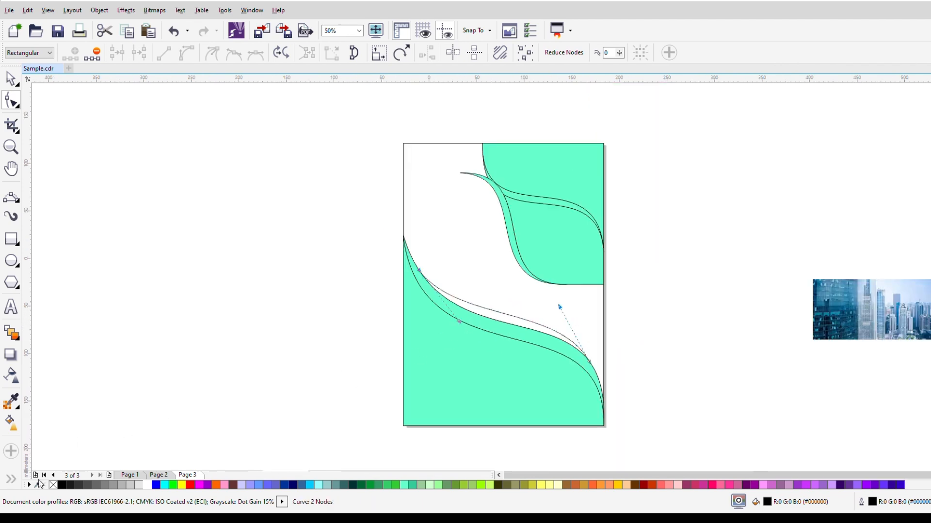
# Step: Smart-fill the slim area between the new curve and the band below with mint green #66FFCC
pyautogui.click(38, 479)
pyautogui.press('space')
pyautogui.press('space')
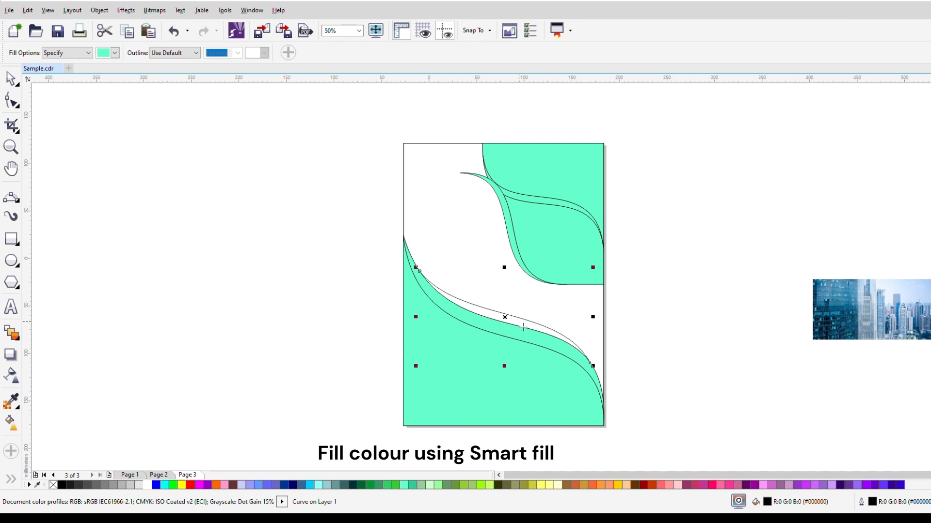
pyautogui.click(523, 328)
pyautogui.click(10, 78)
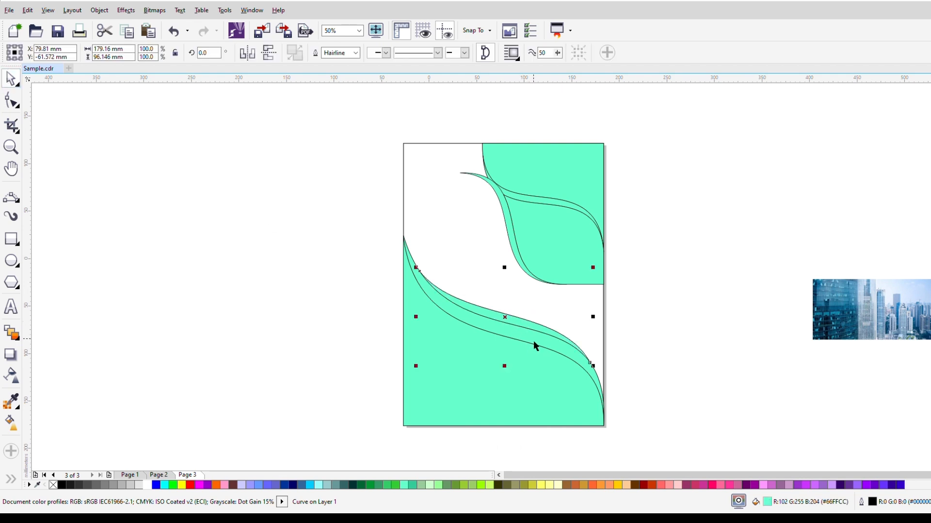
# Step: Cut the three filled bottom shapes, delete the leftover construction curves beneath them, and paste the shapes back in place
pyautogui.keyDown('shift'); pyautogui.click(534, 341); pyautogui.keyUp('shift')
pyautogui.keyDown('shift'); pyautogui.click(520, 382); pyautogui.keyUp('shift')
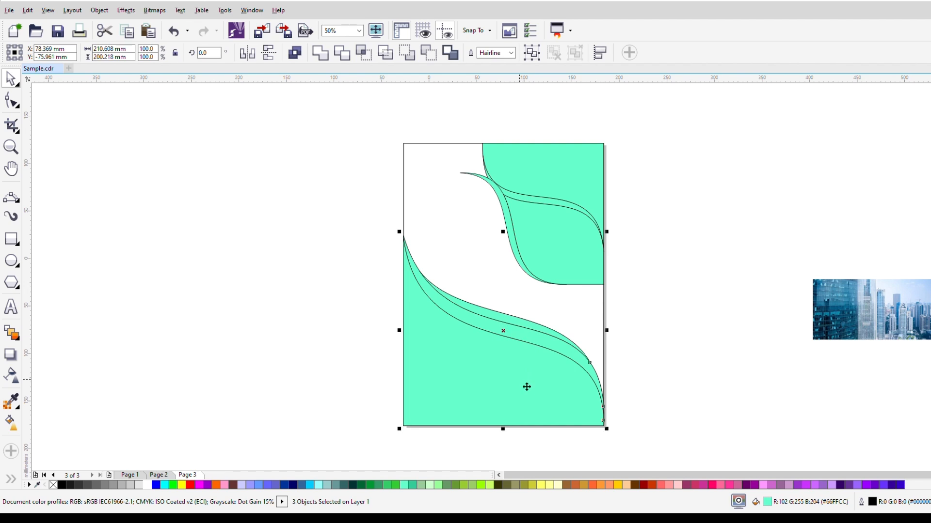
pyautogui.hotkey('ctrl', 'x')
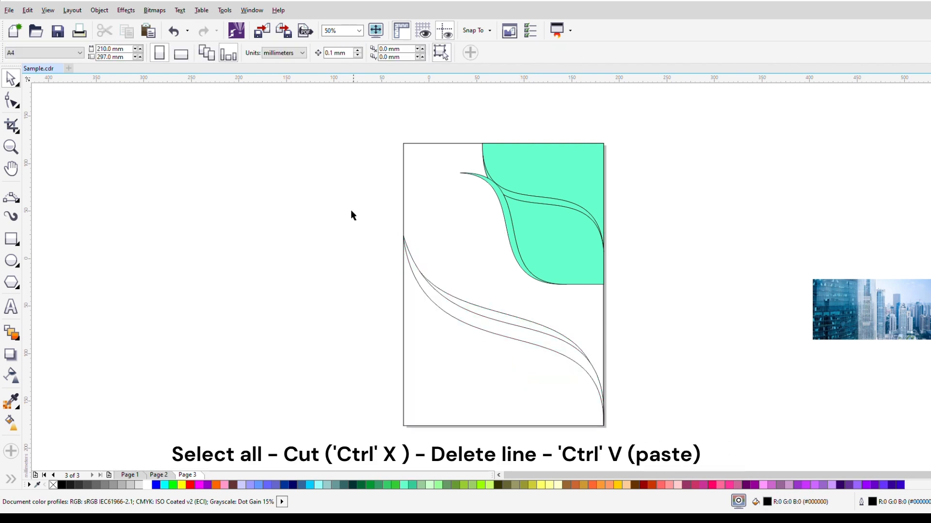
pyautogui.moveTo(329, 203); pyautogui.dragTo(617, 441)
pyautogui.press('Delete')
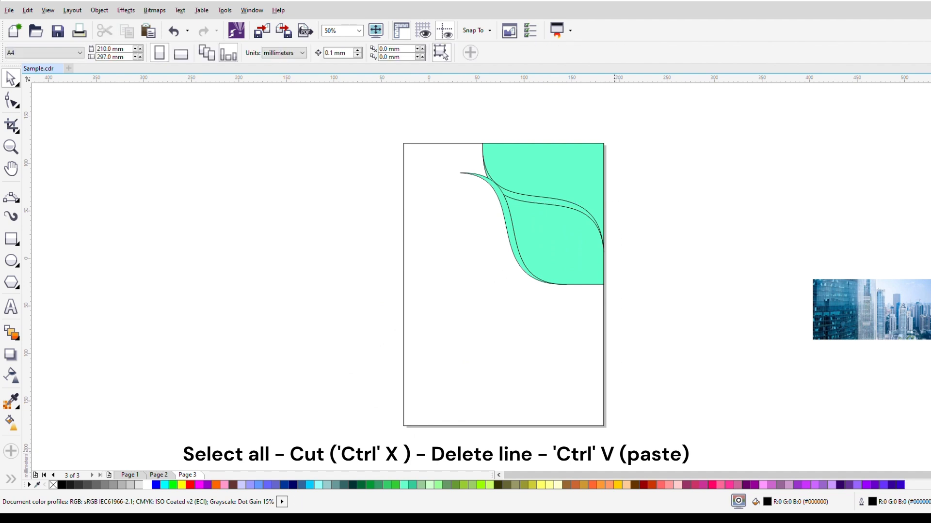
pyautogui.hotkey('ctrl', 'v')
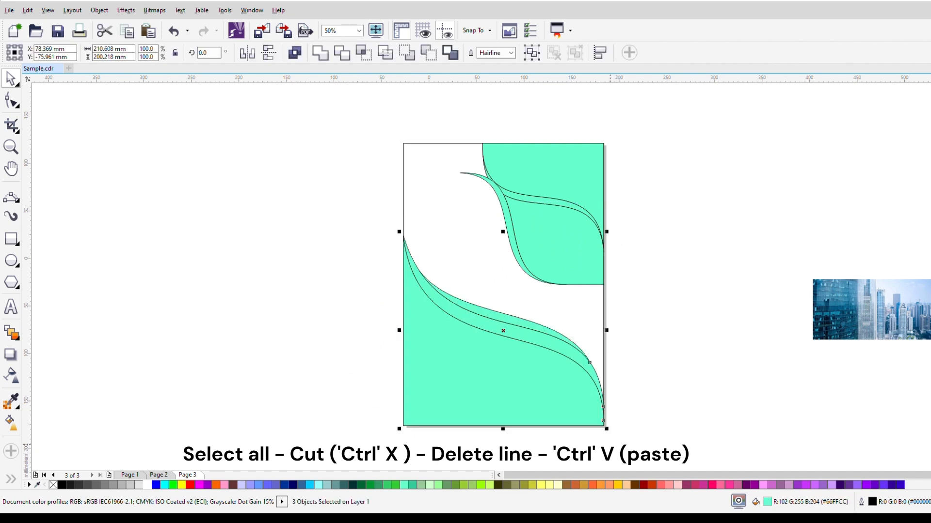
# Step: Fill the page-sized background rectangle with white
pyautogui.click(654, 316)
pyautogui.click(563, 190)
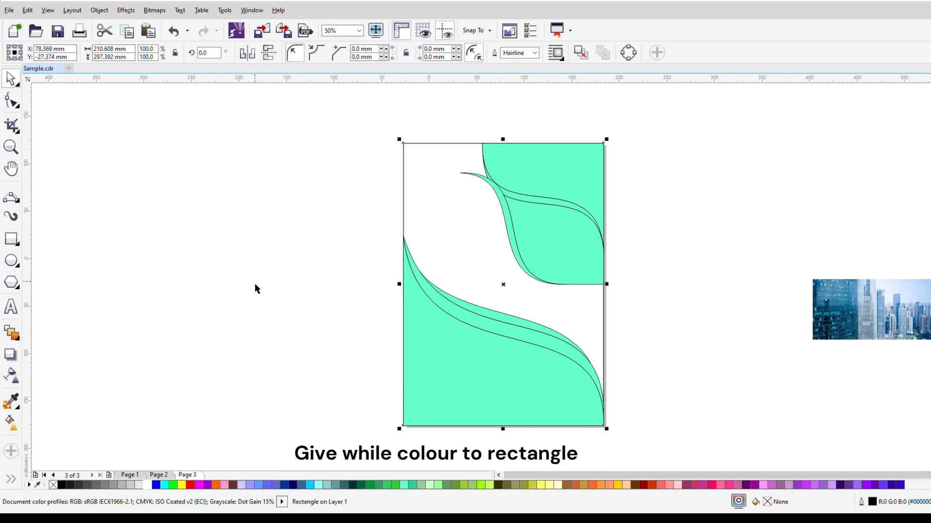
pyautogui.click(147, 485)
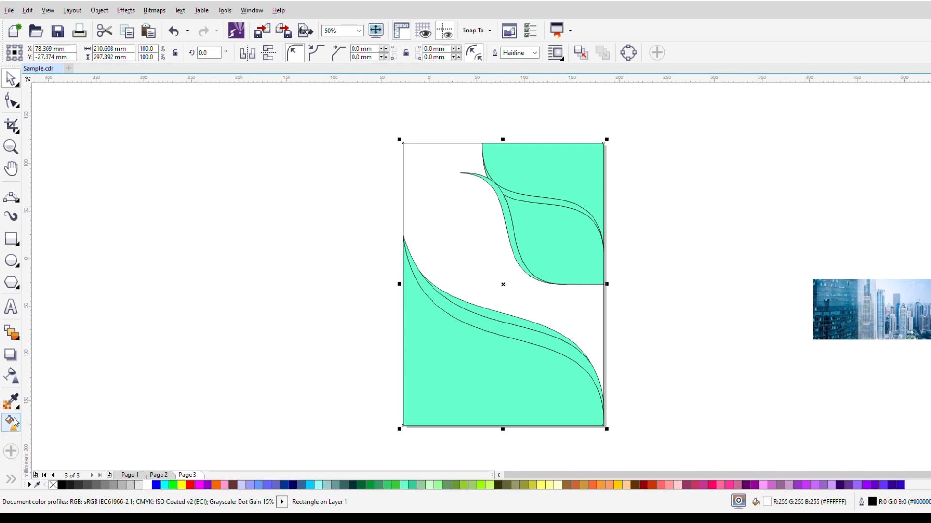
# Step: Apply a horizontal linear fountain fill to the upper-right corner shape, running from cyan on its left to lime green on its right
pyautogui.click(11, 423)
pyautogui.moveTo(514, 155); pyautogui.dragTo(590, 165)
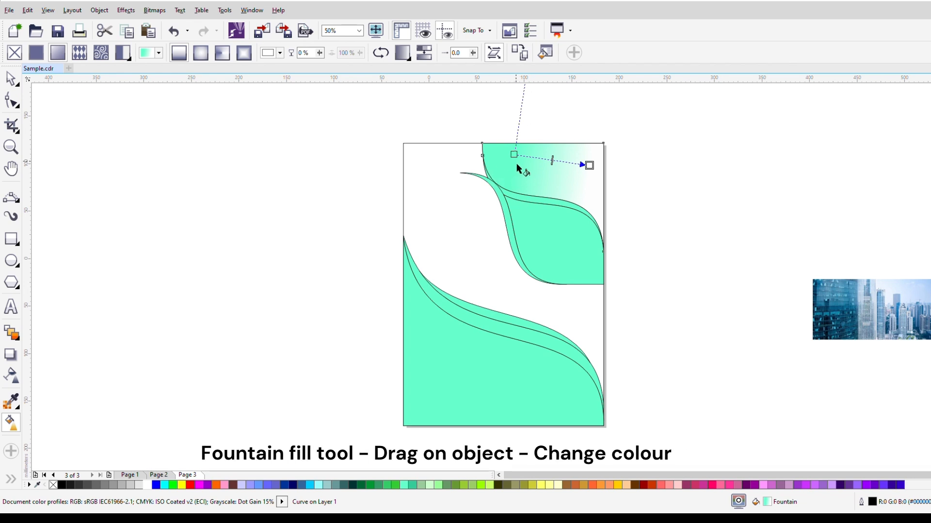
pyautogui.moveTo(513, 154); pyautogui.dragTo(495, 165)
pyautogui.moveTo(589, 166); pyautogui.dragTo(604, 173)
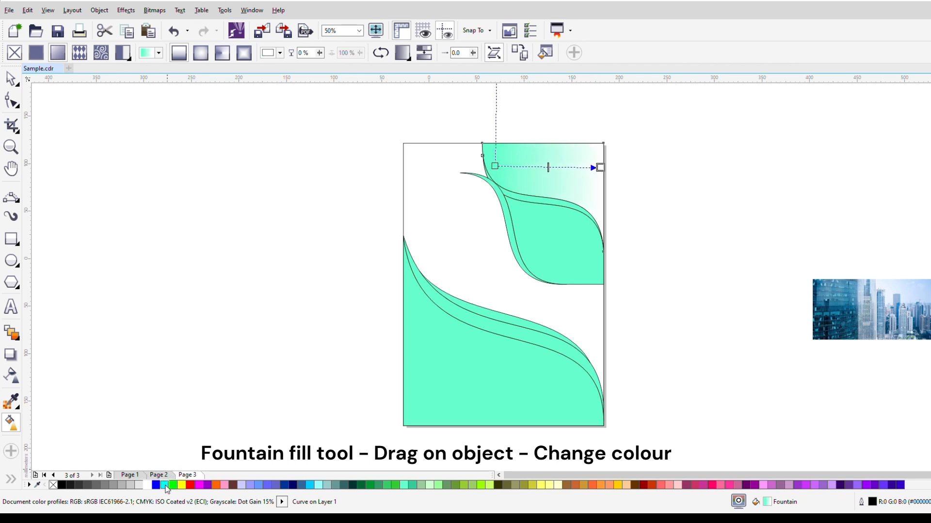
pyautogui.click(494, 166)
pyautogui.click(202, 488)
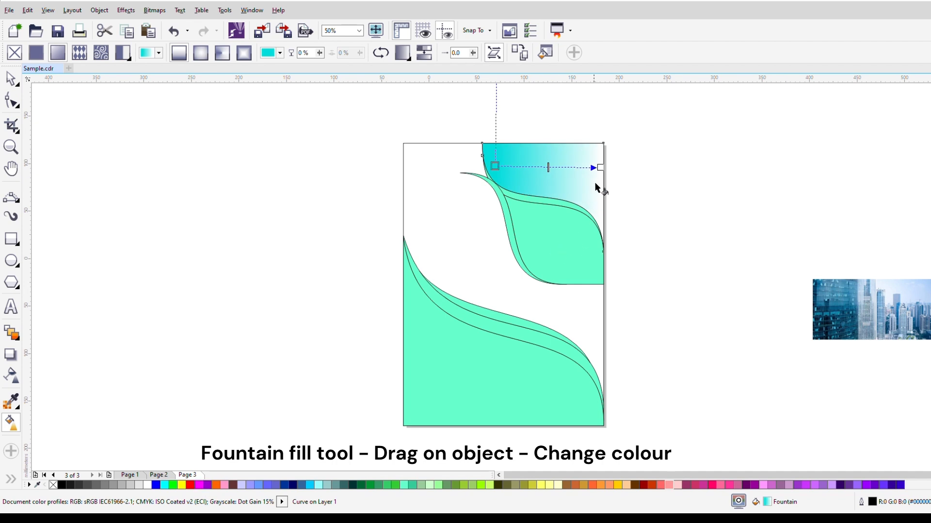
pyautogui.click(601, 168)
pyautogui.click(479, 485)
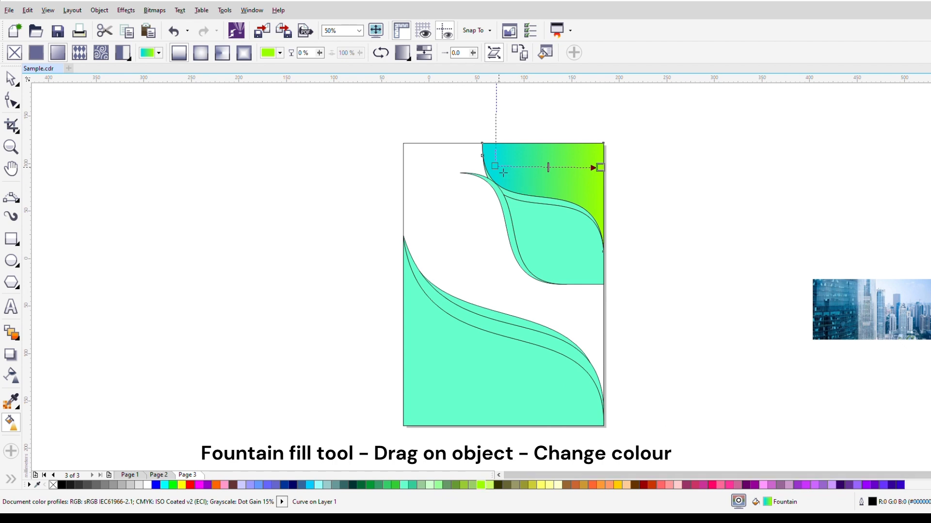
# Step: Extend the corner shape's gradient beyond both side edges, change its start colour to sky blue, and adjust its midpoint
pyautogui.moveTo(495, 166); pyautogui.dragTo(477, 167)
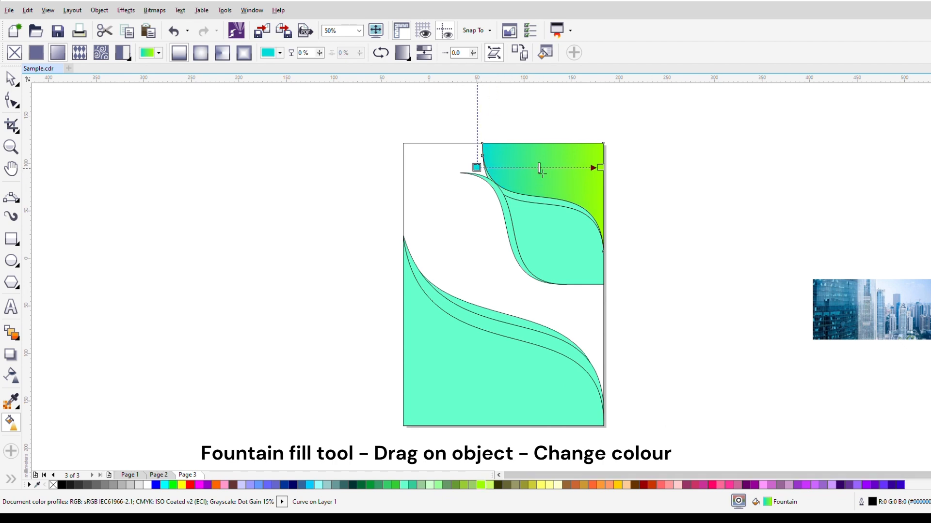
pyautogui.moveTo(540, 168); pyautogui.dragTo(550, 168)
pyautogui.click(309, 485)
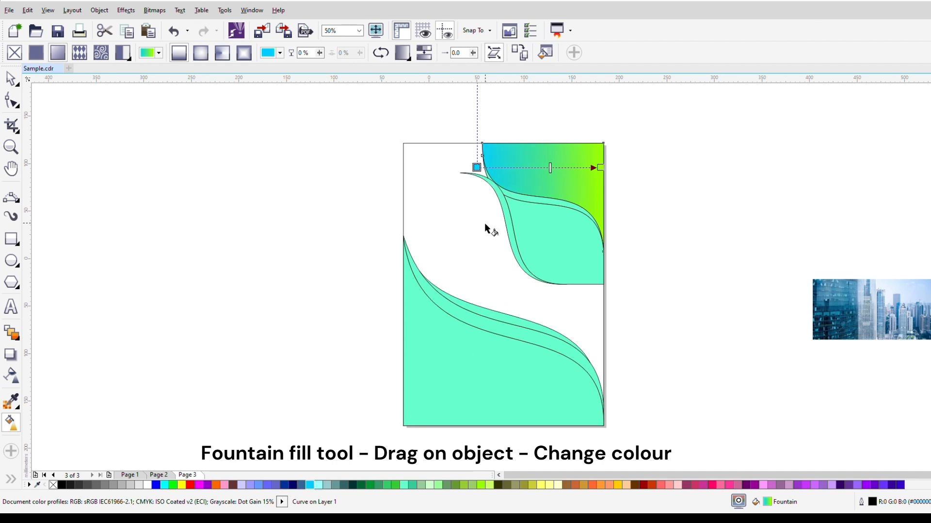
pyautogui.moveTo(477, 168); pyautogui.dragTo(466, 165)
pyautogui.moveTo(545, 171); pyautogui.dragTo(535, 170)
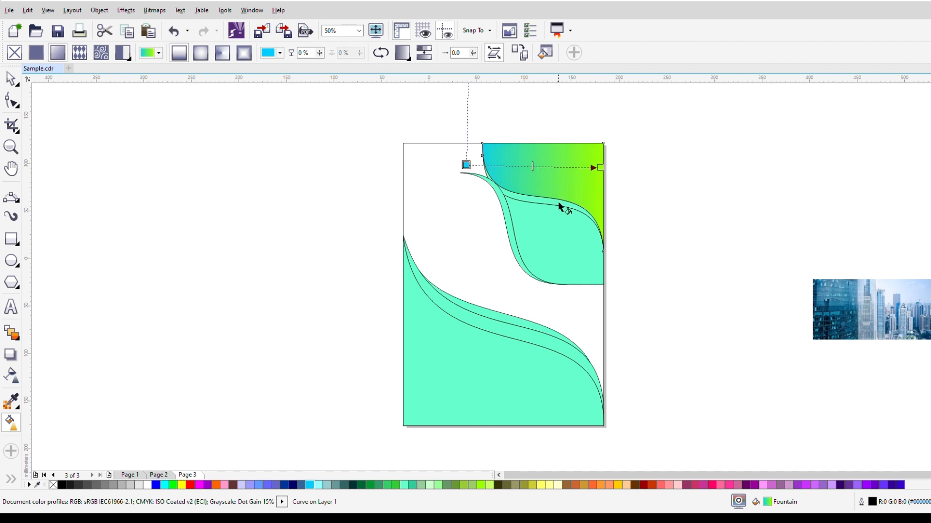
pyautogui.moveTo(601, 167); pyautogui.dragTo(608, 167)
pyautogui.click(10, 78)
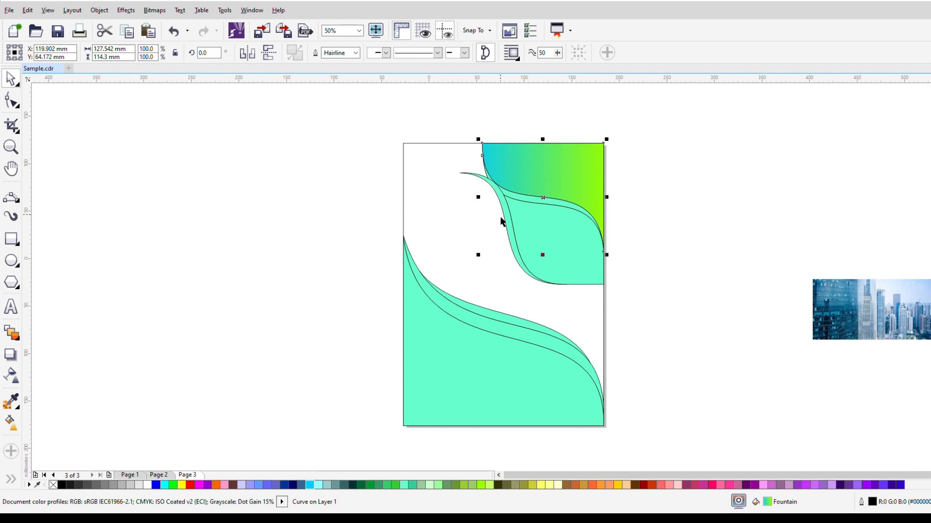
# Step: Deepen the corner gradient's start colour to a darker blue, and shift its midpoint and start point to the right
pyautogui.click(533, 203)
pyautogui.click(11, 423)
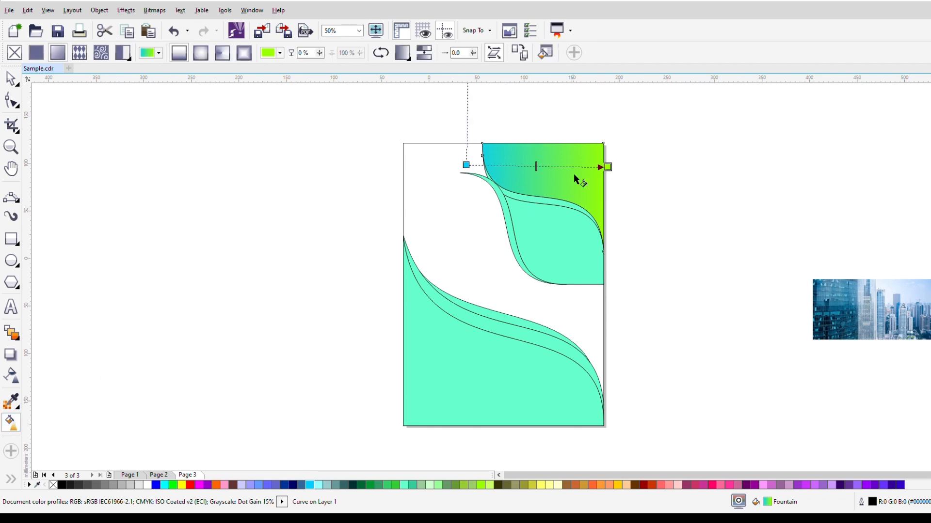
pyautogui.click(467, 165)
pyautogui.click(352, 488)
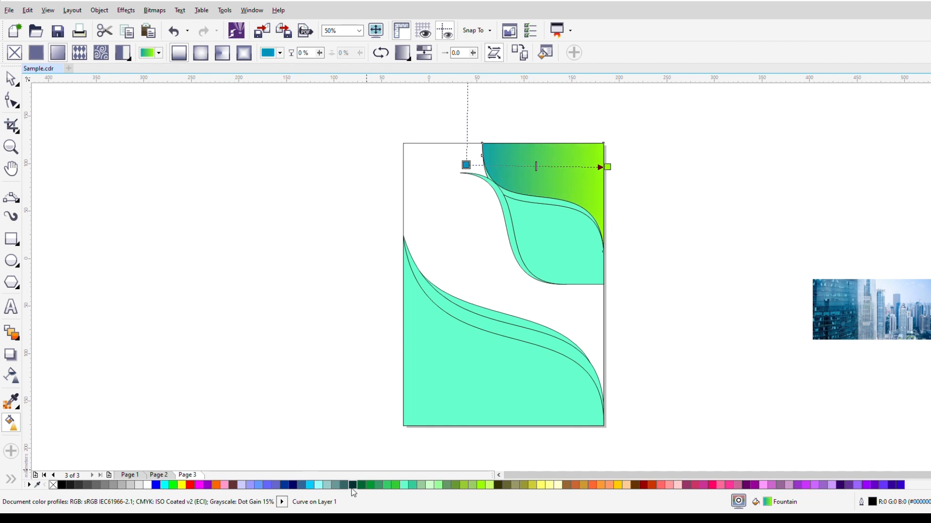
pyautogui.click(310, 485)
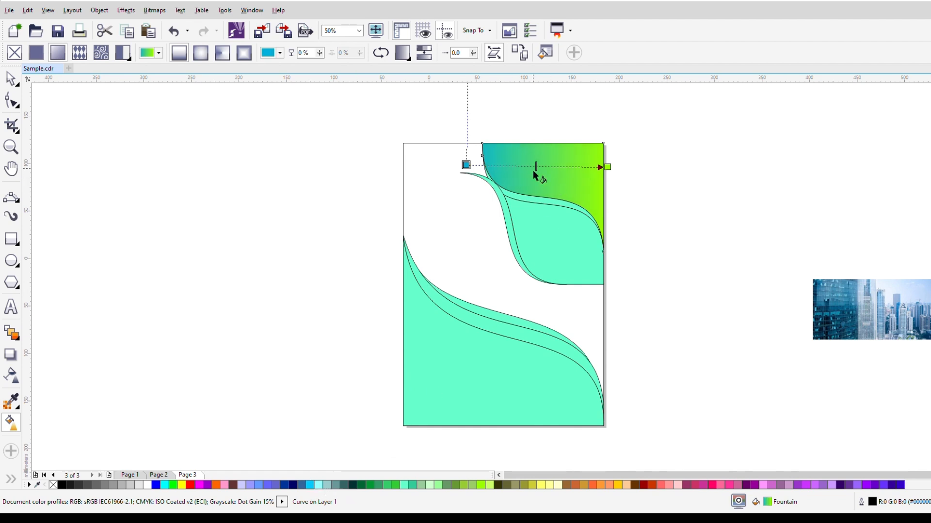
pyautogui.moveTo(534, 169); pyautogui.dragTo(552, 168)
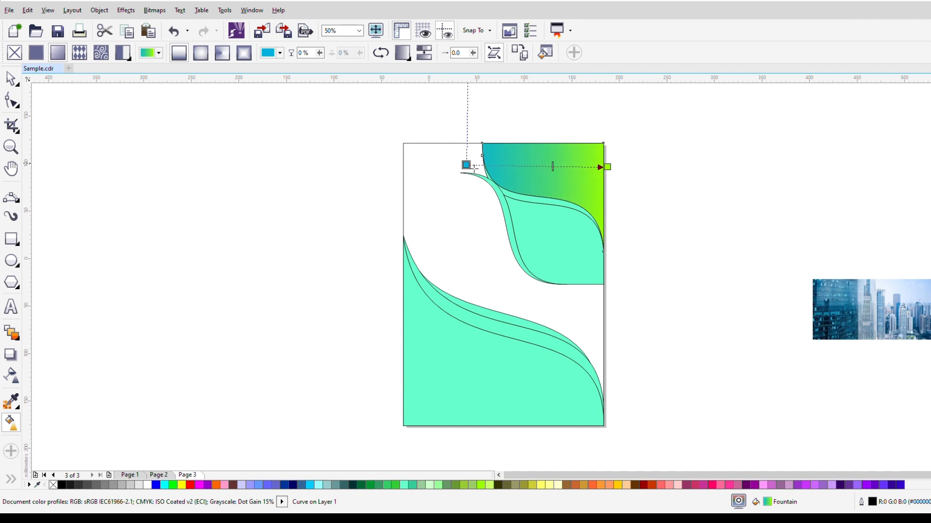
pyautogui.moveTo(472, 166); pyautogui.dragTo(485, 164)
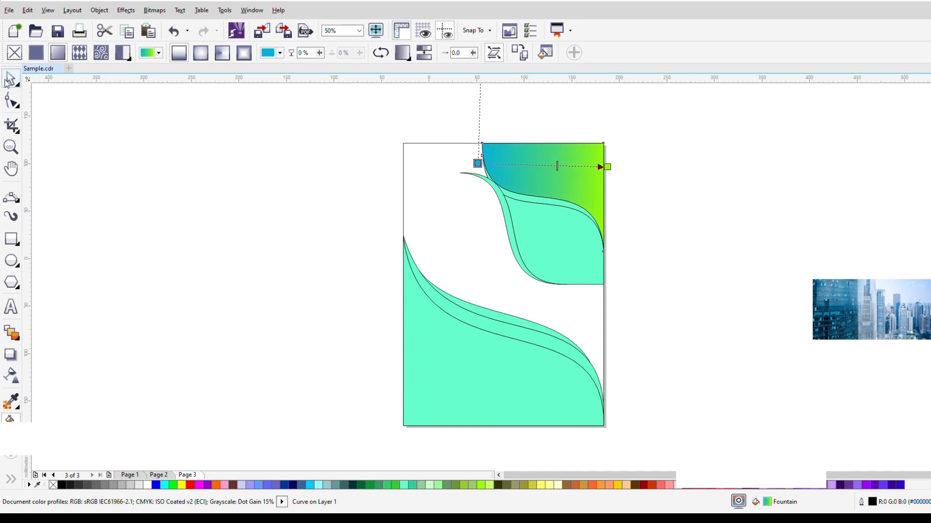
pyautogui.click(10, 79)
# Step: Copy the corner shape's gradient fill onto the large bottom shape and reverse its direction so lime green starts on the left
pyautogui.moveTo(572, 182); pyautogui.dragTo(531, 417)
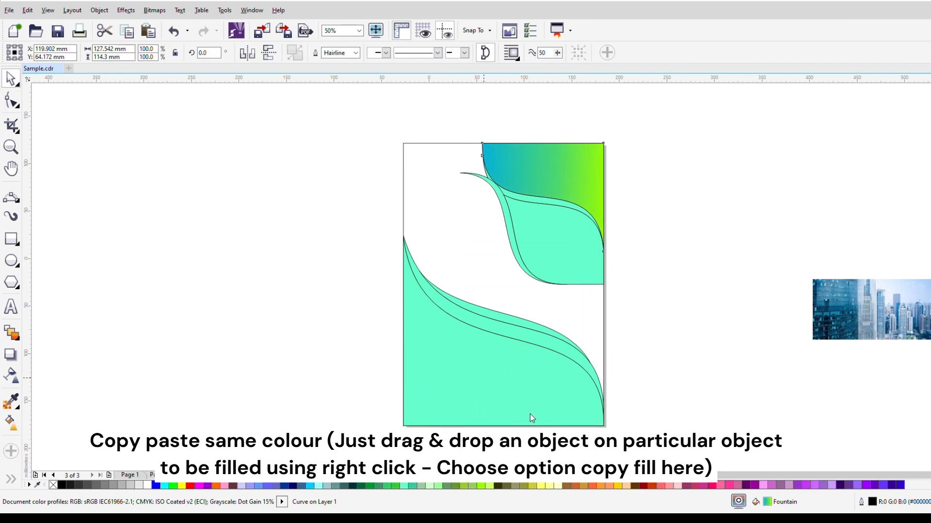
pyautogui.click(534, 288)
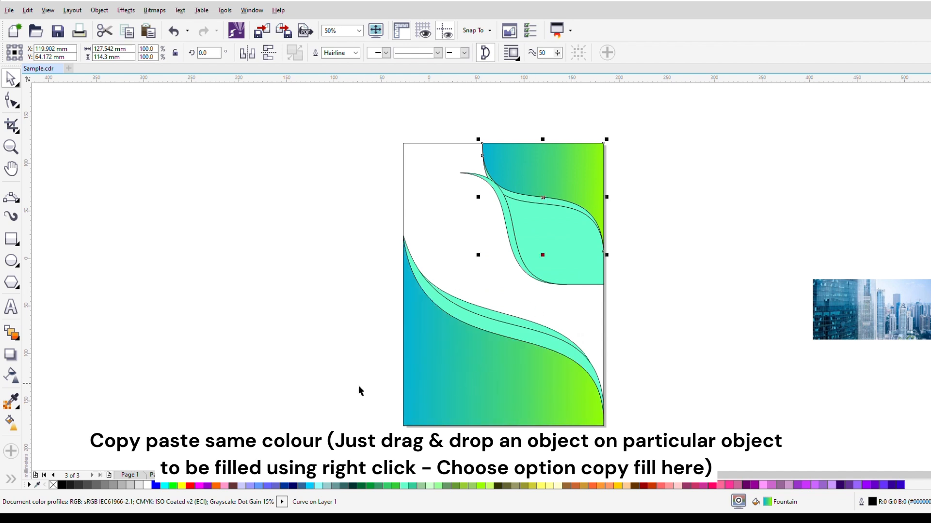
pyautogui.click(514, 385)
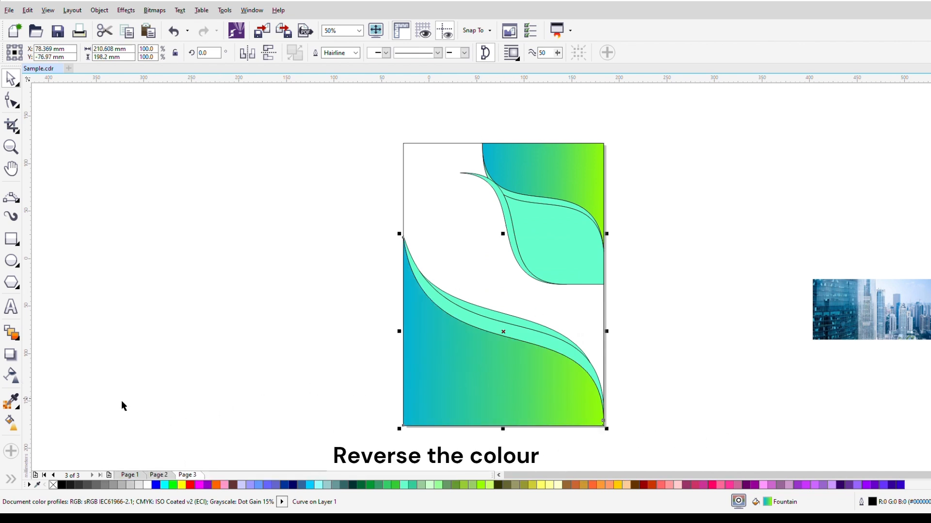
pyautogui.click(11, 423)
pyautogui.click(381, 53)
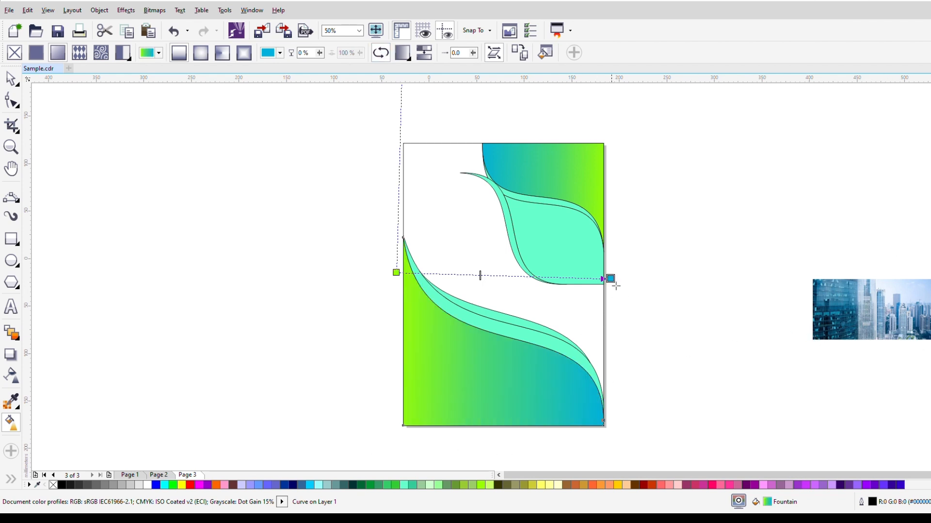
# Step: Extend the bottom gradient's lime start point further left of the page and shift its midpoint to the right
pyautogui.moveTo(398, 279); pyautogui.dragTo(380, 277)
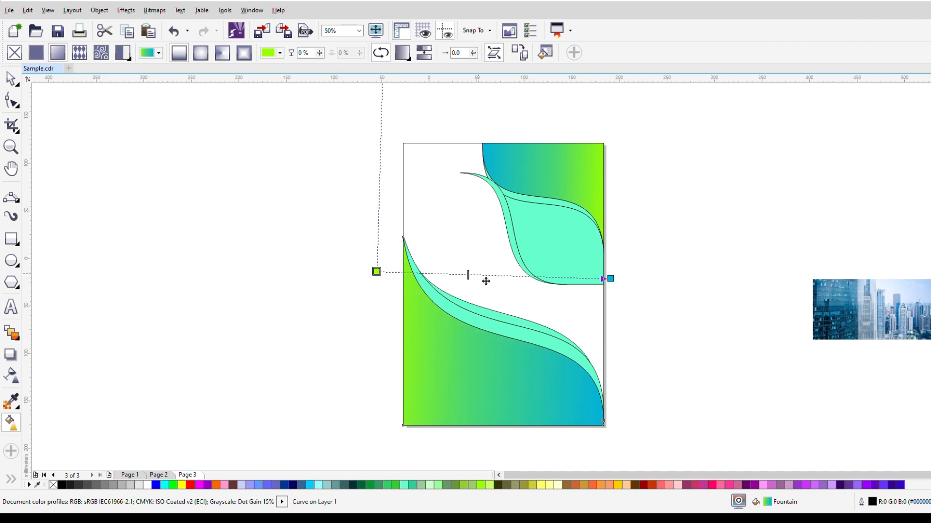
pyautogui.moveTo(528, 283); pyautogui.dragTo(503, 276)
pyautogui.hotkey('ctrl', 'z')
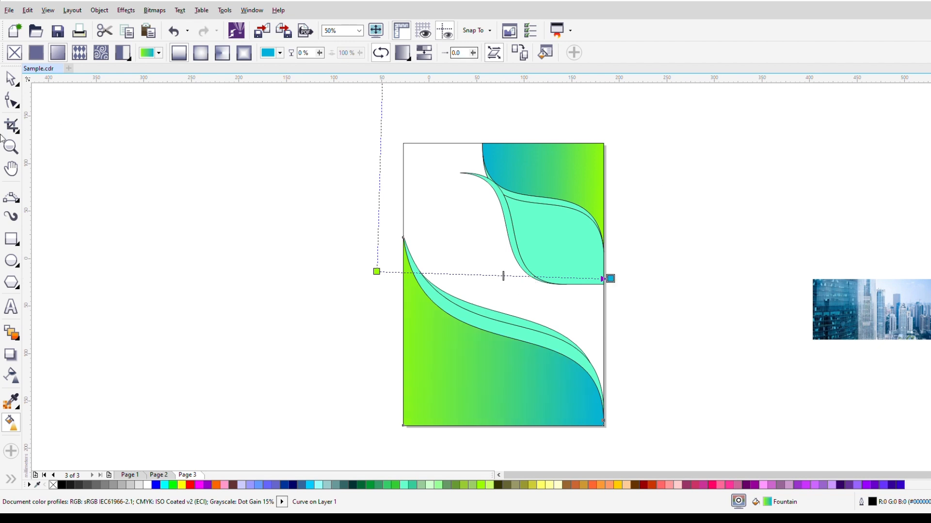
pyautogui.click(11, 78)
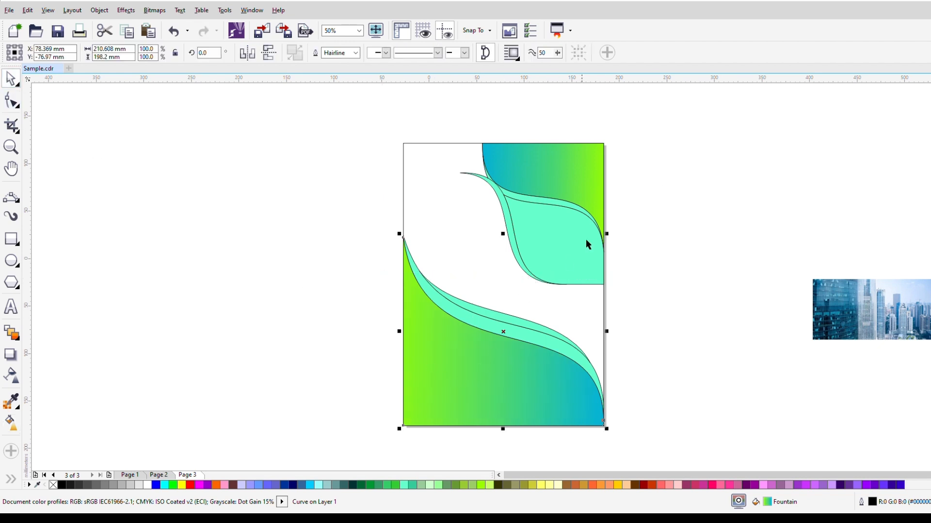
pyautogui.click(638, 230)
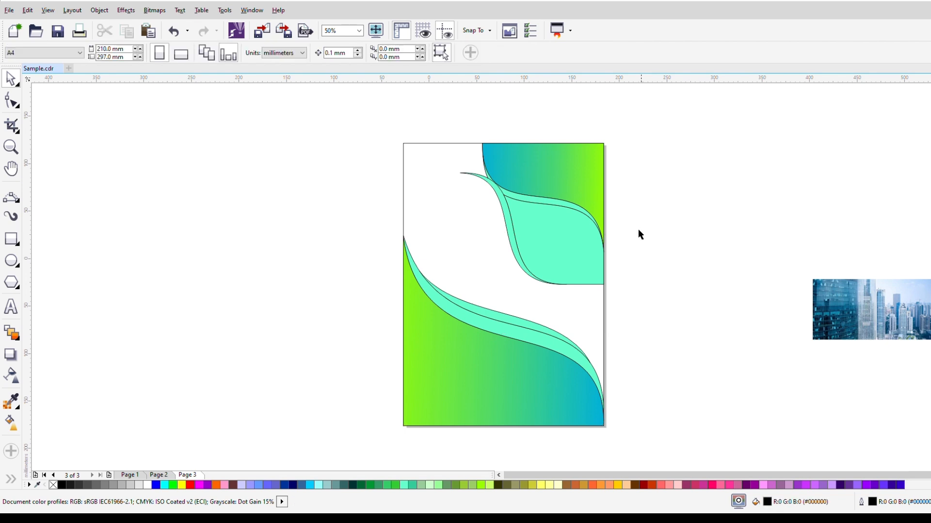
# Step: Apply a diagonal fountain fill along the slim band under the upper-right corner shape, with dark navy as its end colour
pyautogui.click(565, 205)
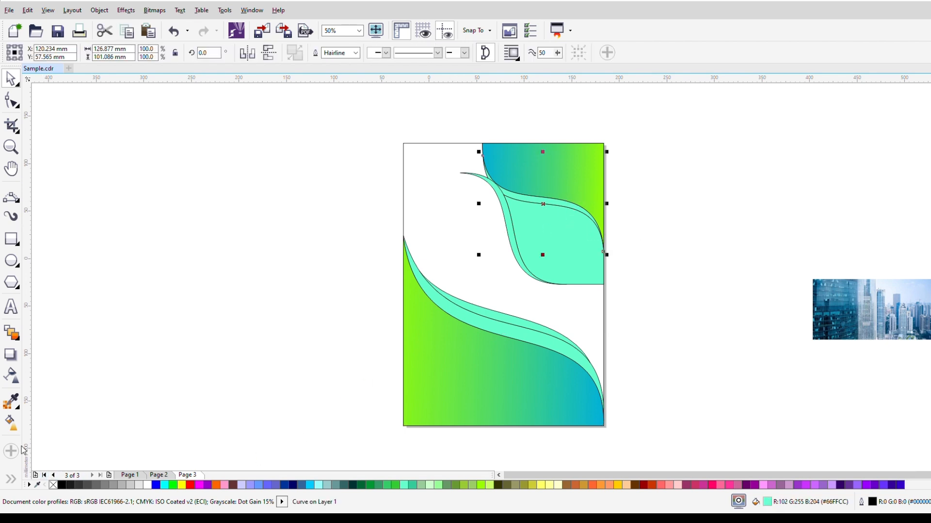
pyautogui.click(11, 423)
pyautogui.moveTo(510, 195); pyautogui.dragTo(603, 236)
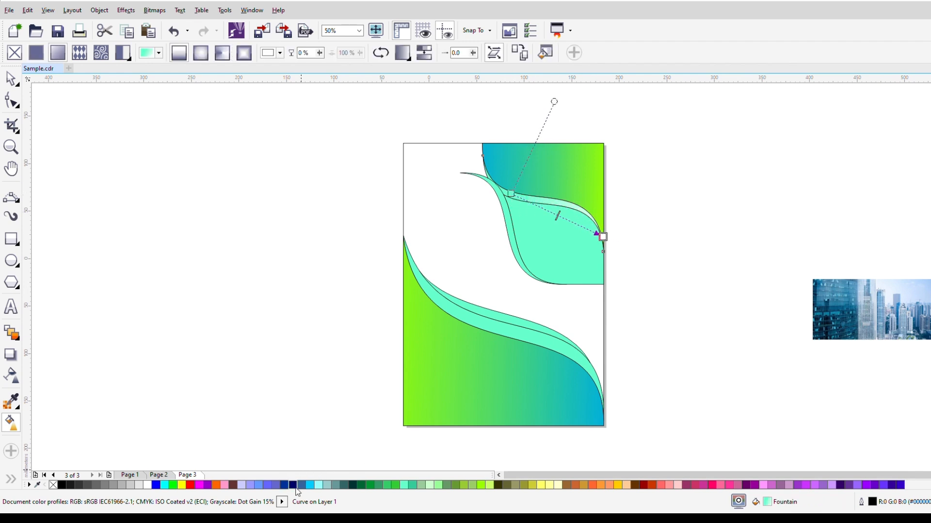
pyautogui.click(286, 486)
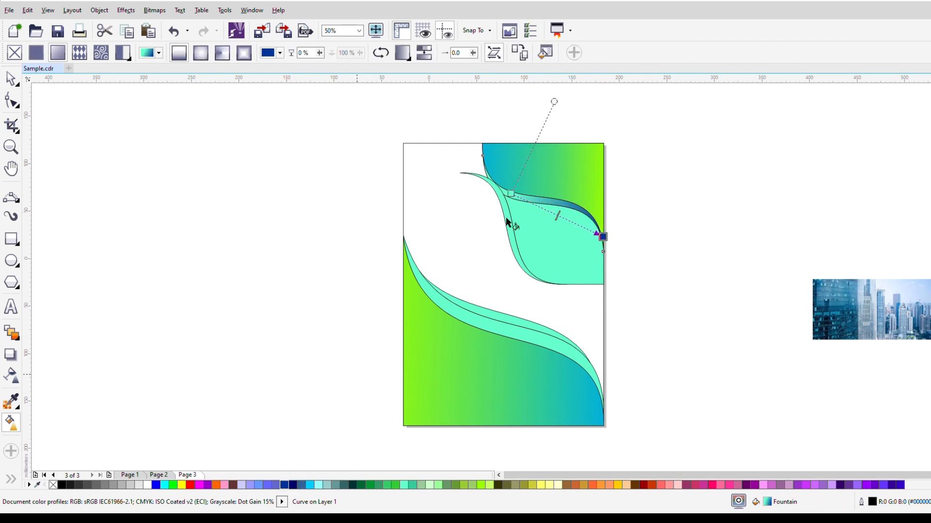
pyautogui.click(293, 486)
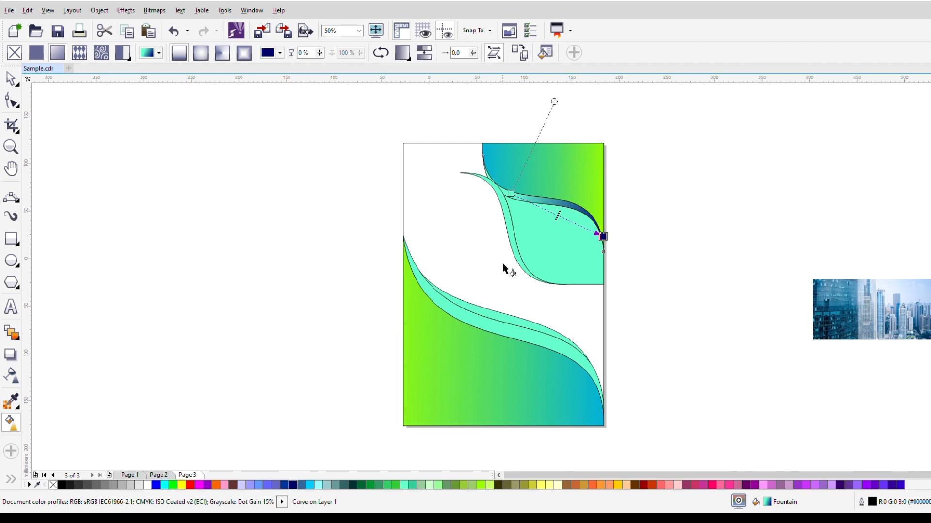
# Step: Give the slim band's gradient a navy start at its upper-left tip and a brighter blue stop at 57%
pyautogui.moveTo(511, 193); pyautogui.dragTo(486, 164)
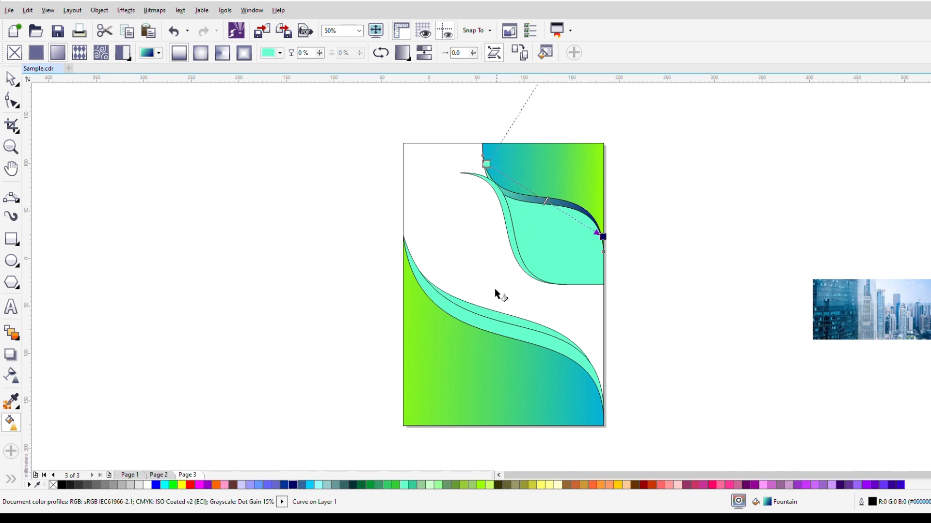
pyautogui.click(296, 486)
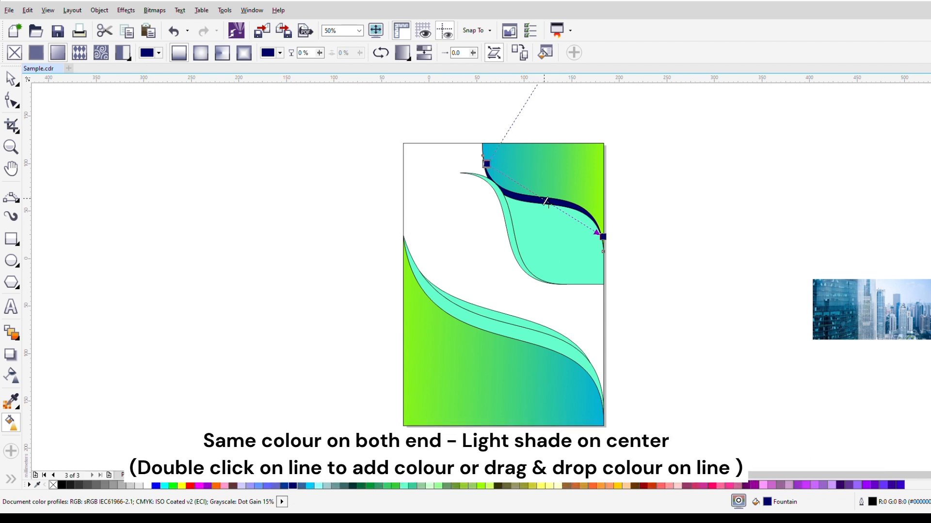
pyautogui.doubleClick(553, 205)
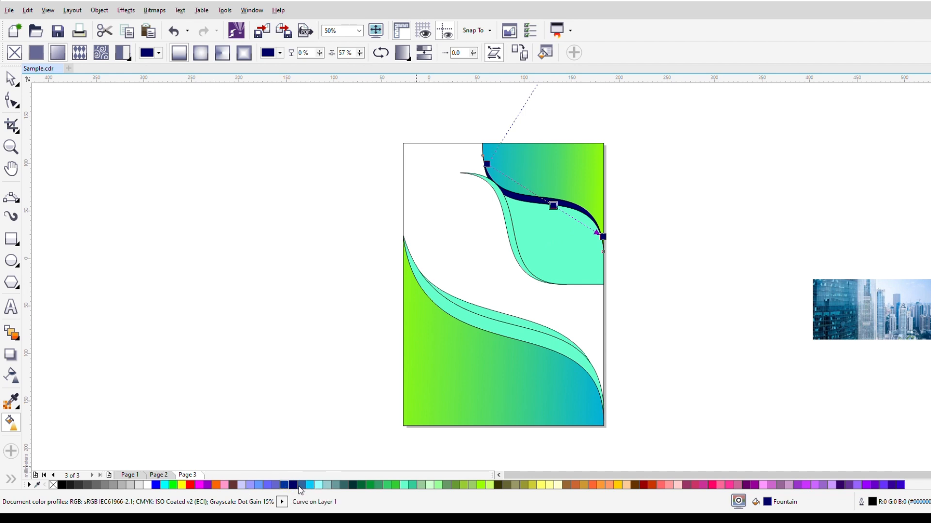
pyautogui.click(285, 485)
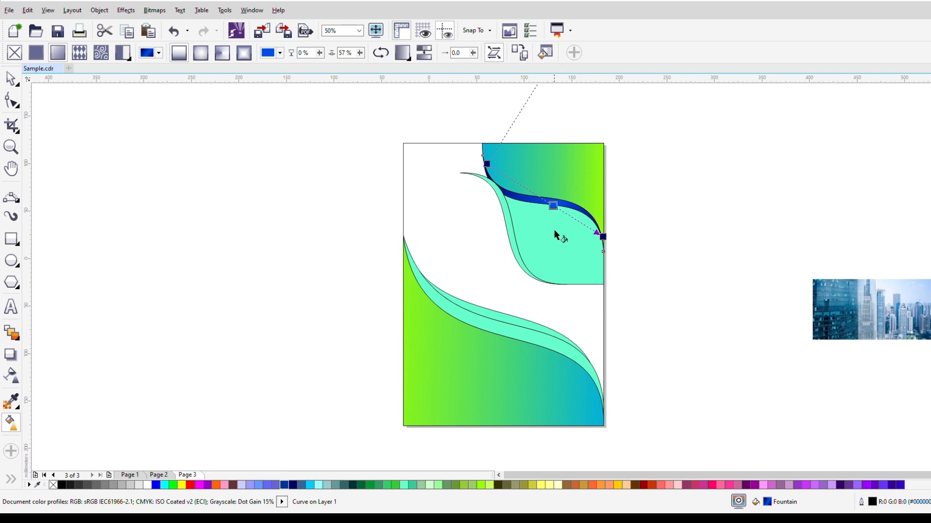
# Step: Extend the end point of the slim upper band's gradient just beyond the page's right edge
pyautogui.scroll(2, 557, 209)
pyautogui.moveTo(549, 212); pyautogui.dragTo(529, 200)
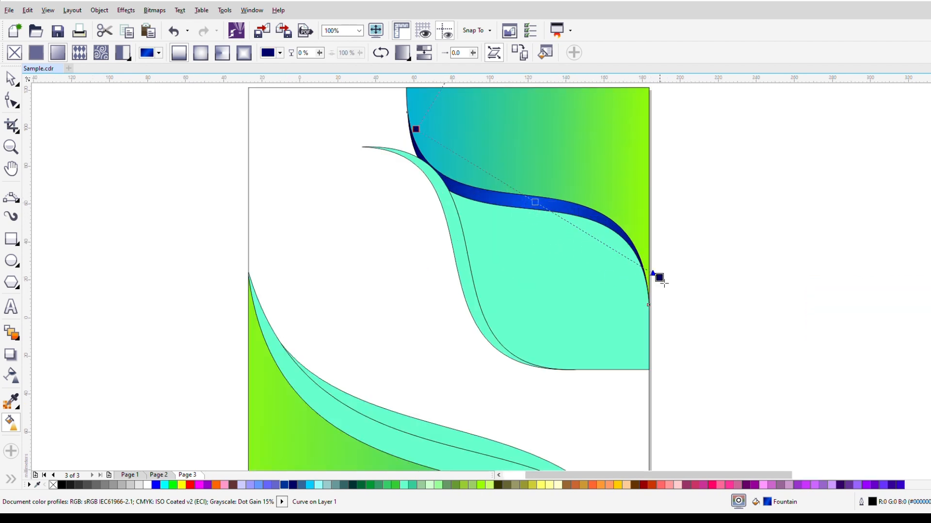
pyautogui.press('space')
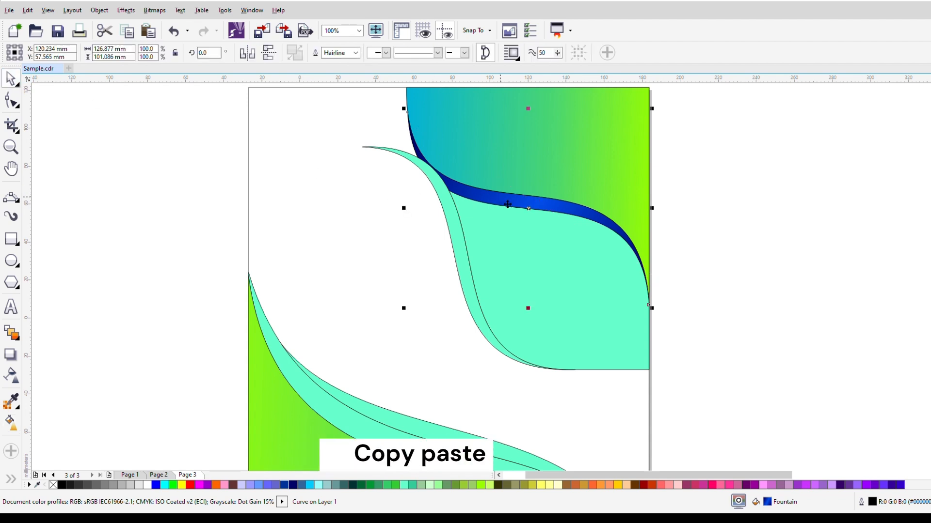
# Step: Copy the slim band's navy-to-blue gradient onto the adjoining S-curve band and remove the outlines of both bands
pyautogui.moveTo(504, 203); pyautogui.dragTo(463, 258)
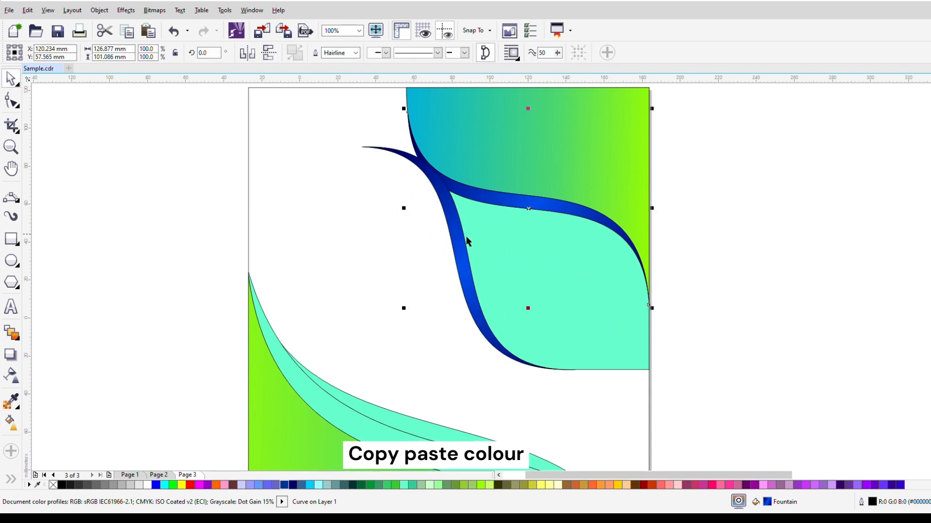
pyautogui.click(427, 212)
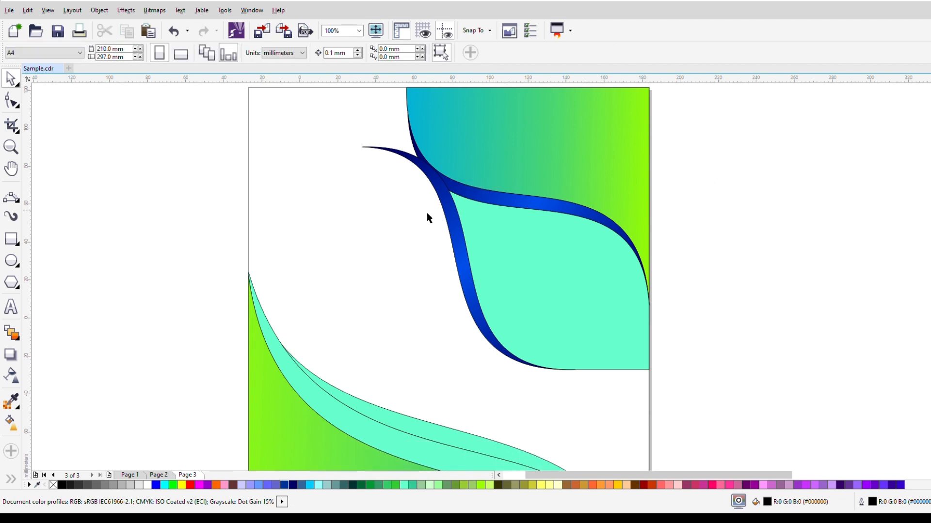
pyautogui.click(446, 206)
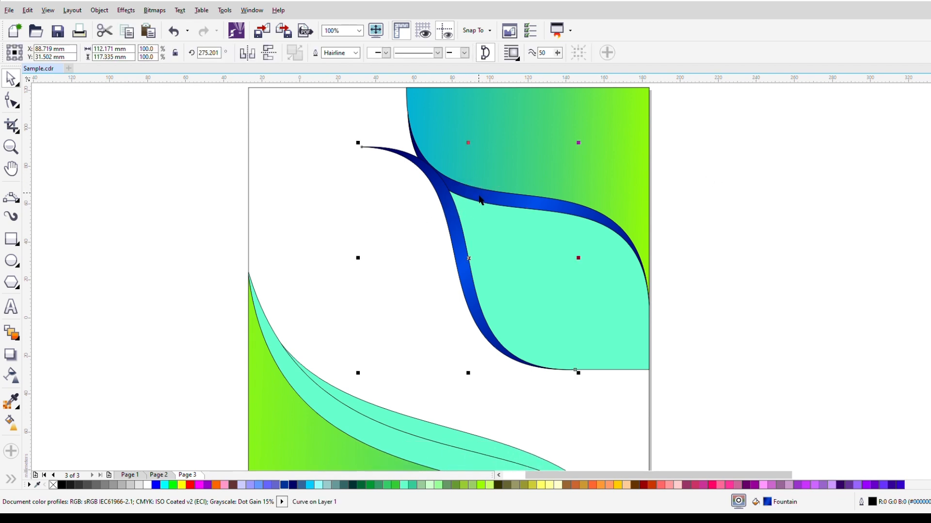
pyautogui.keyDown('shift'); pyautogui.click(486, 200); pyautogui.keyUp('shift')
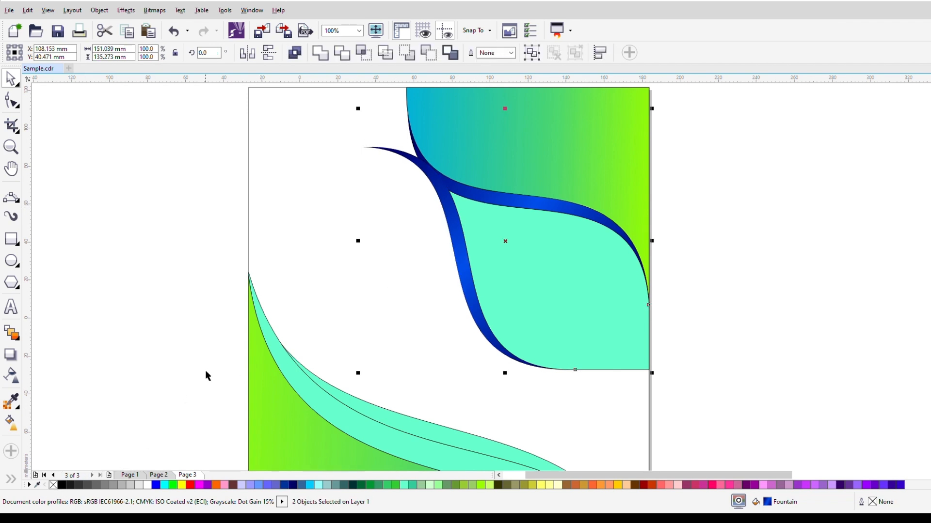
# Step: Copy the upper S-curve band's navy-to-blue gradient onto the wide band directly above the large bottom shape
pyautogui.scroll(-2, 479, 208)
pyautogui.click(604, 249)
pyautogui.click(530, 249)
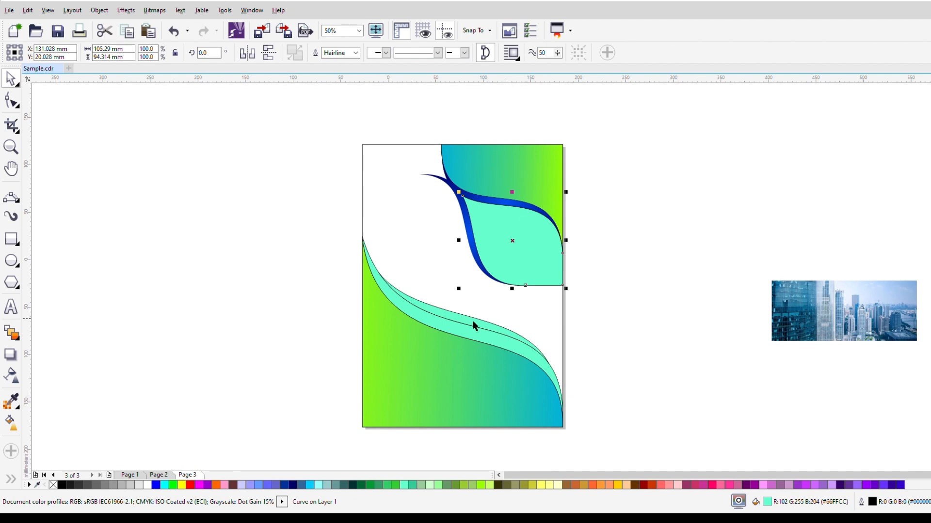
pyautogui.click(469, 335)
pyautogui.click(471, 248)
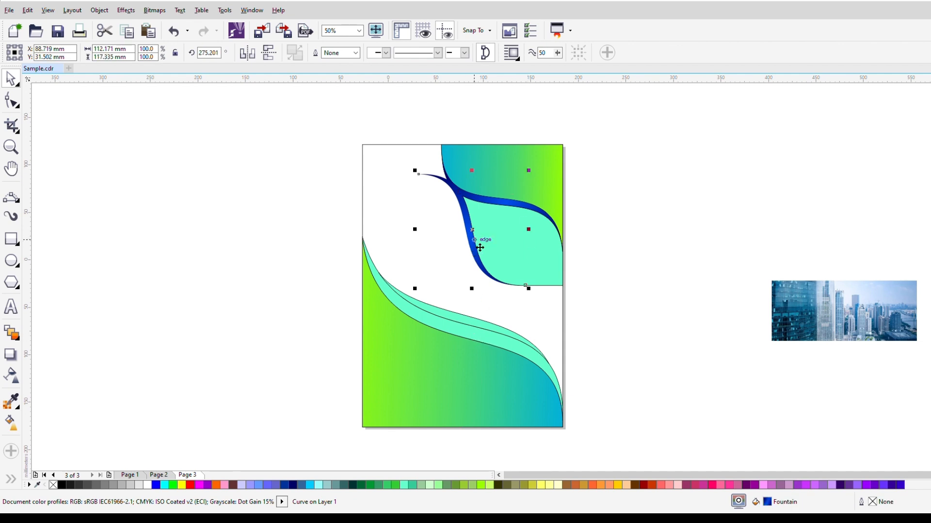
pyautogui.moveTo(475, 247); pyautogui.dragTo(454, 332)
pyautogui.click(610, 265)
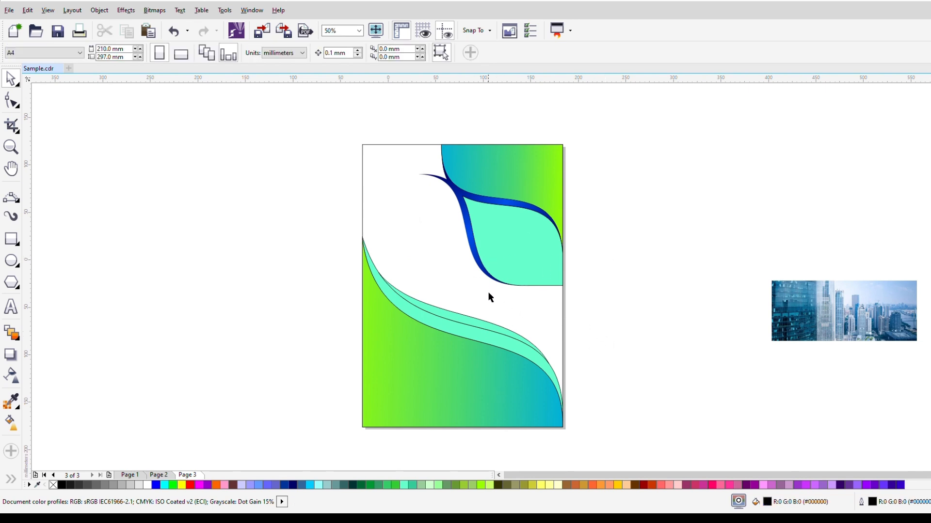
pyautogui.scroll(1, 492, 296)
pyautogui.click(478, 224)
pyautogui.moveTo(478, 225); pyautogui.dragTo(479, 389)
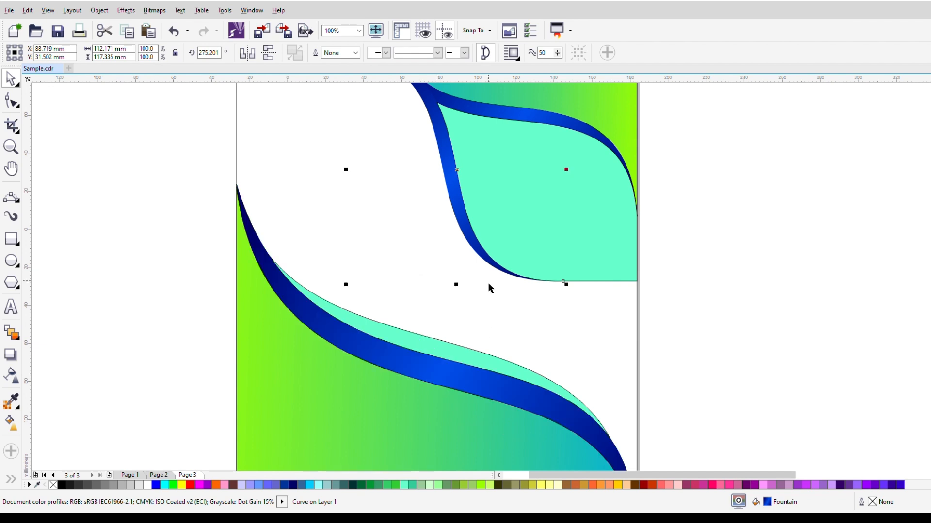
# Step: Fill the thin strip along the top of the lower navy band with solid lime green #99FF00
pyautogui.click(429, 349)
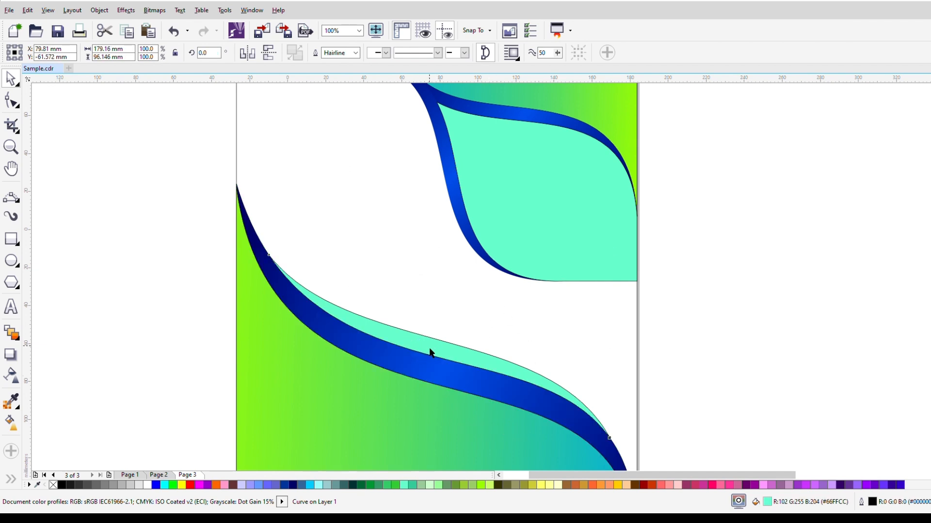
pyautogui.click(401, 415)
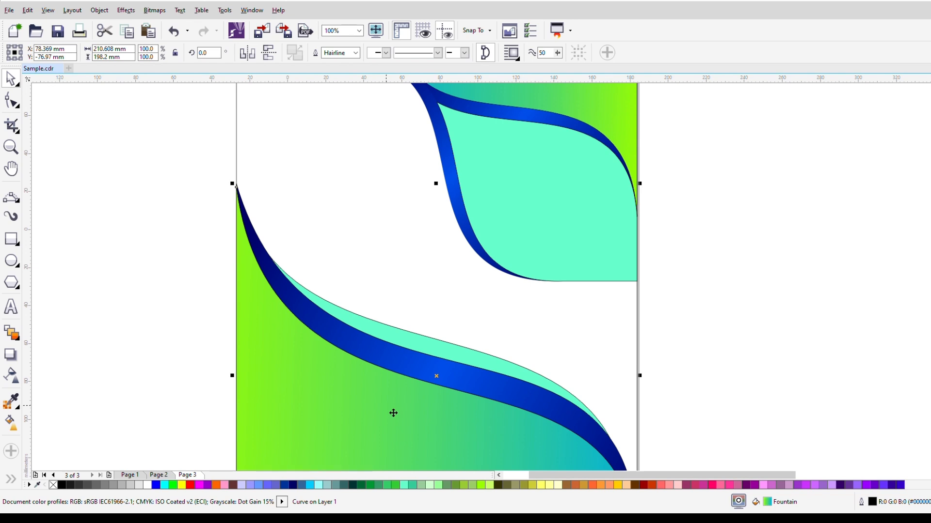
pyautogui.scroll(-1, 413, 320)
pyautogui.click(421, 334)
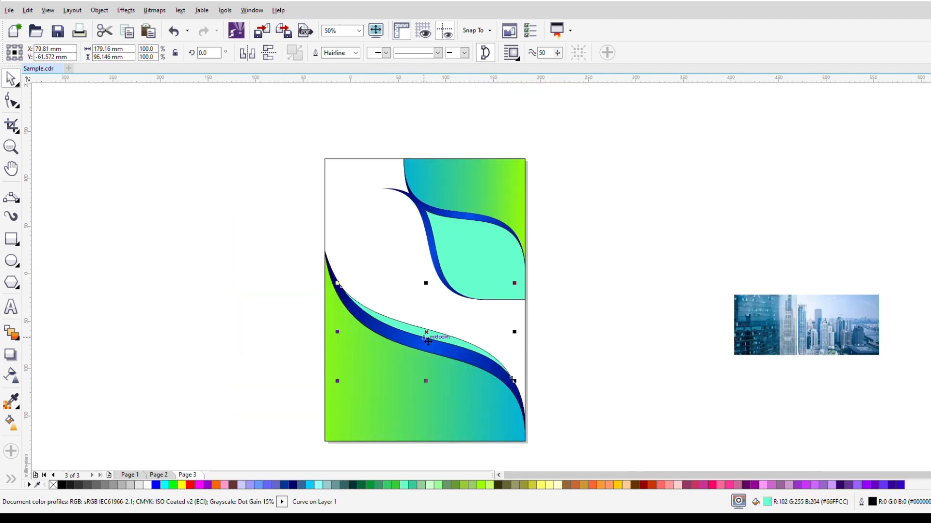
pyautogui.click(480, 485)
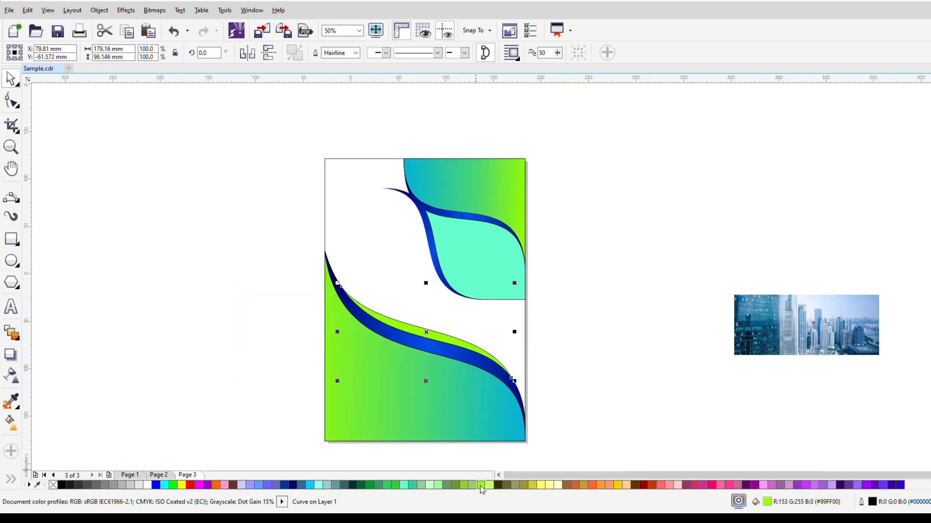
pyautogui.click(592, 357)
# Step: Move the building photo beside the page and PowerClip it inside the aqua curved shape
pyautogui.click(508, 285)
pyautogui.moveTo(830, 330); pyautogui.dragTo(491, 262)
pyautogui.click(504, 277)
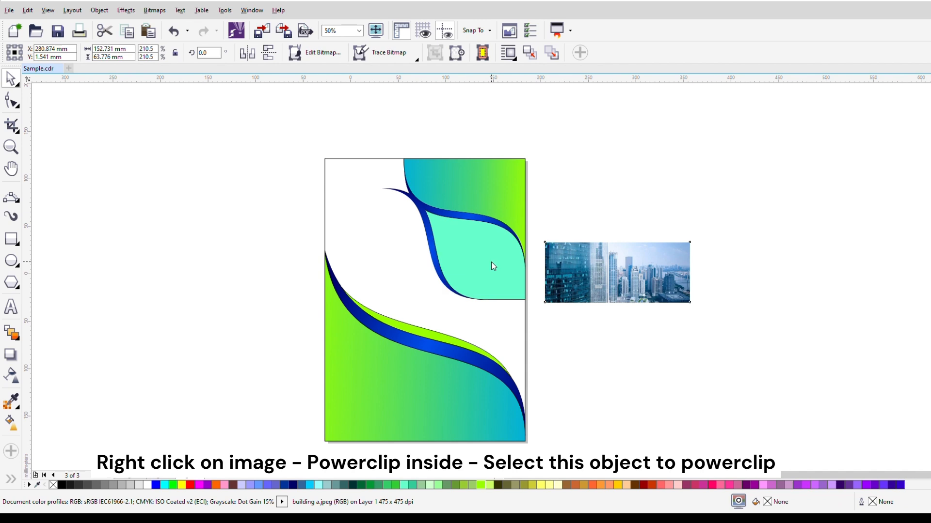
pyautogui.click(536, 317)
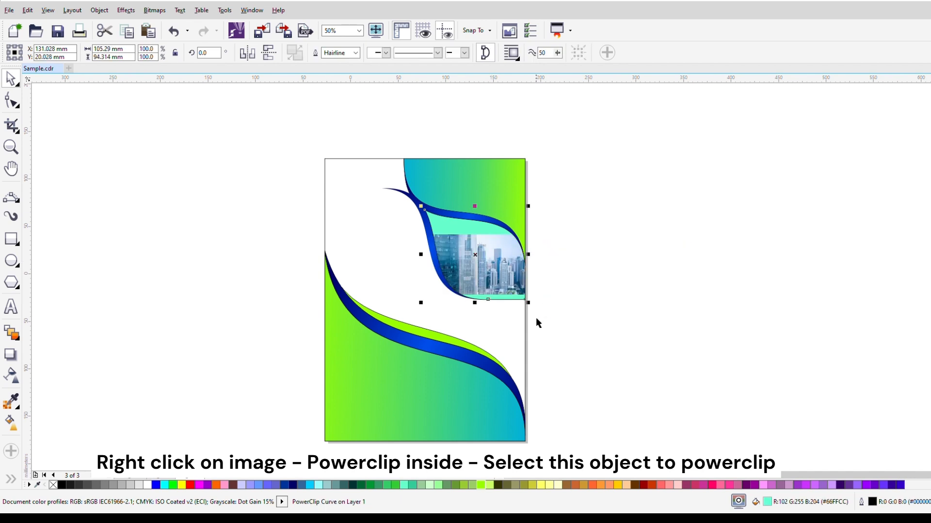
# Step: Edit the clipped photo to cover the whole curved frame at about 264 × 110 mm and convert it to grayscale
pyautogui.doubleClick(480, 264)
pyautogui.click(556, 257)
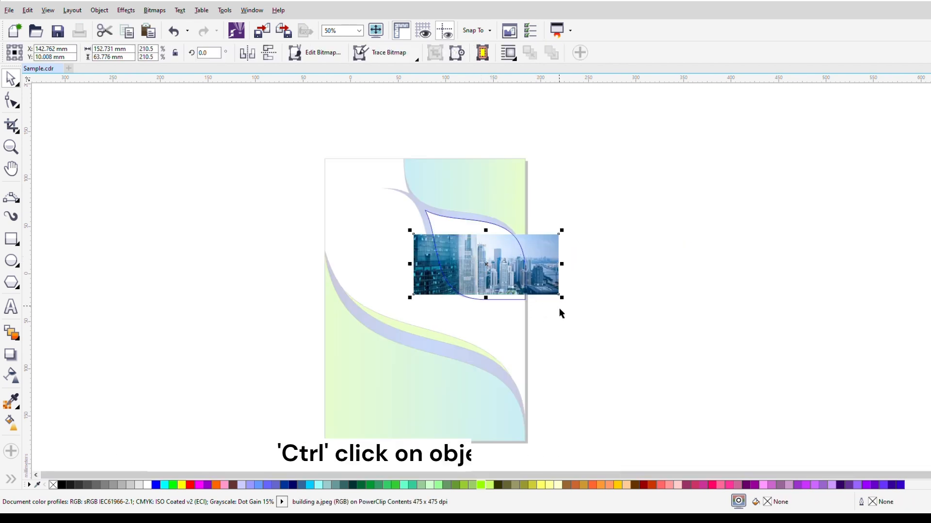
pyautogui.moveTo(561, 297); pyautogui.dragTo(581, 332)
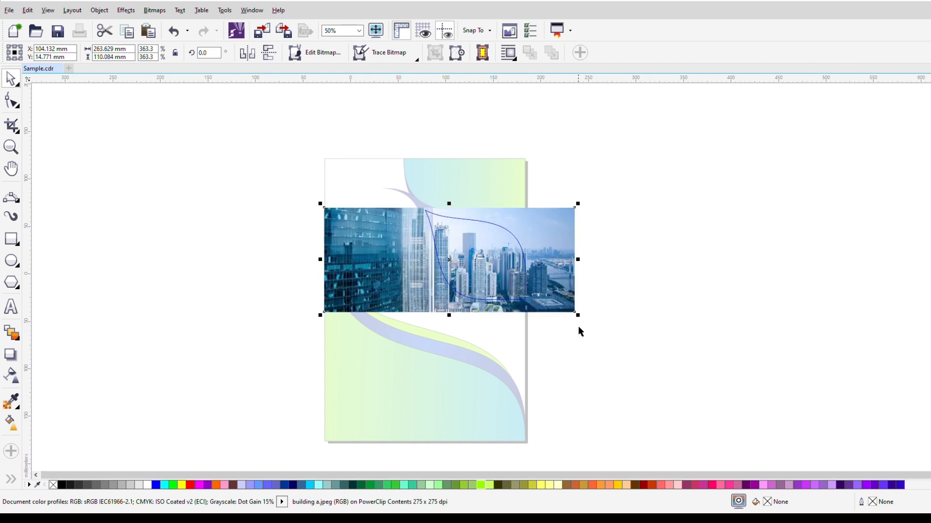
pyautogui.moveTo(567, 293); pyautogui.dragTo(554, 293)
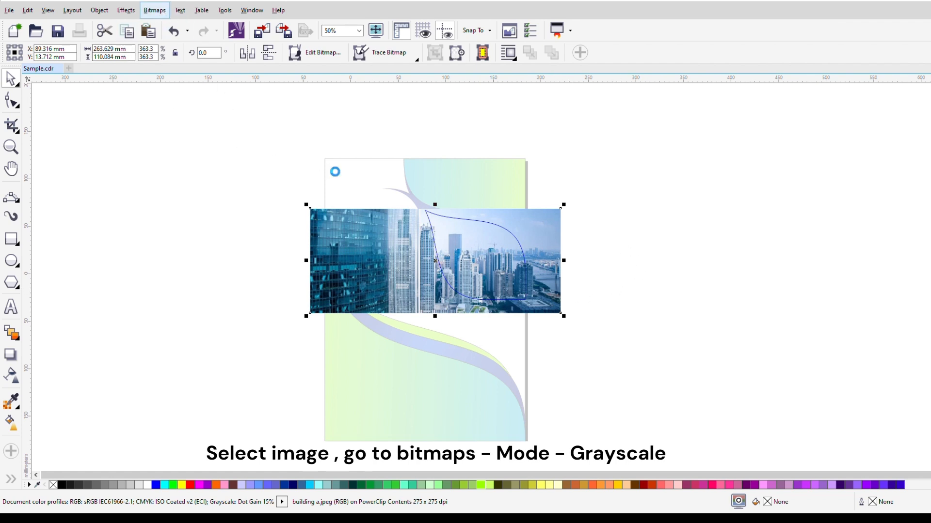
pyautogui.keyDown('ctrl'); pyautogui.click(637, 199); pyautogui.keyUp('ctrl')
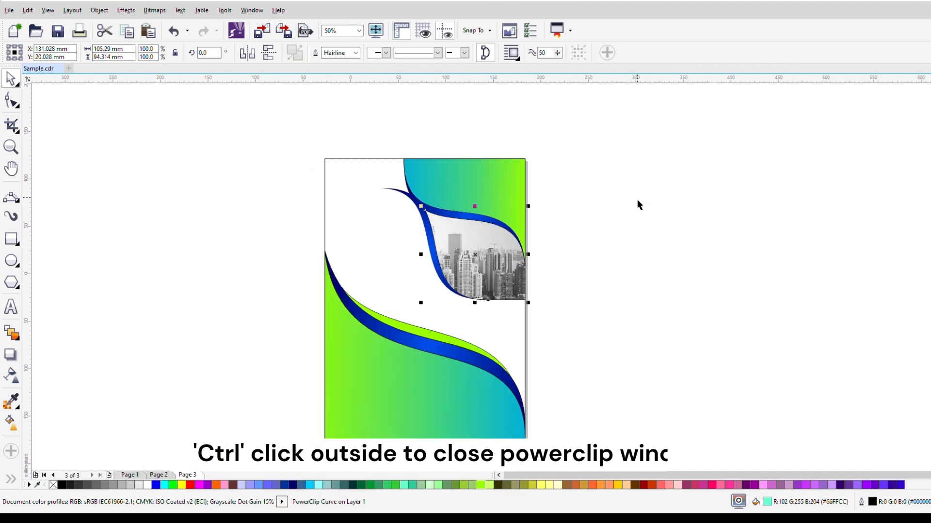
pyautogui.click(611, 203)
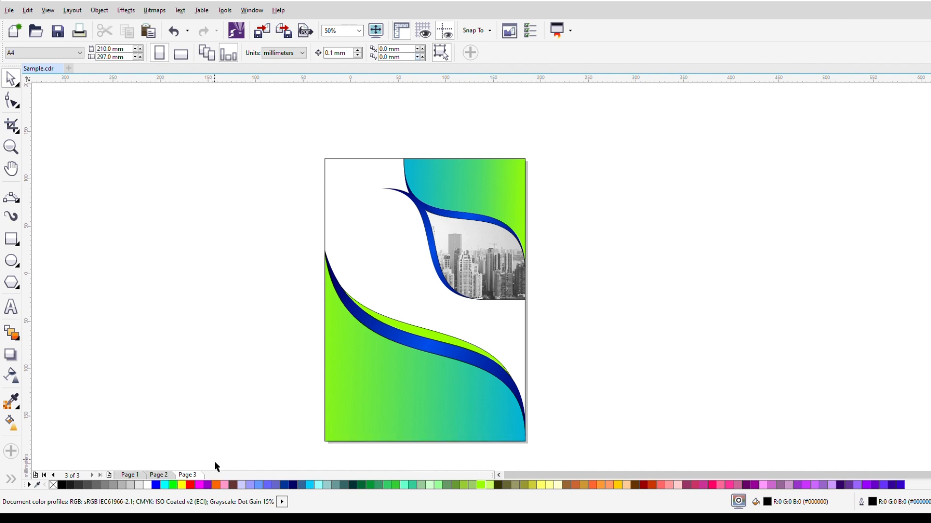
# Step: Apply a diagonal fountain fill to the white background rectangle, with light grey at its upper-left start
pyautogui.scroll(-2, 374, 191)
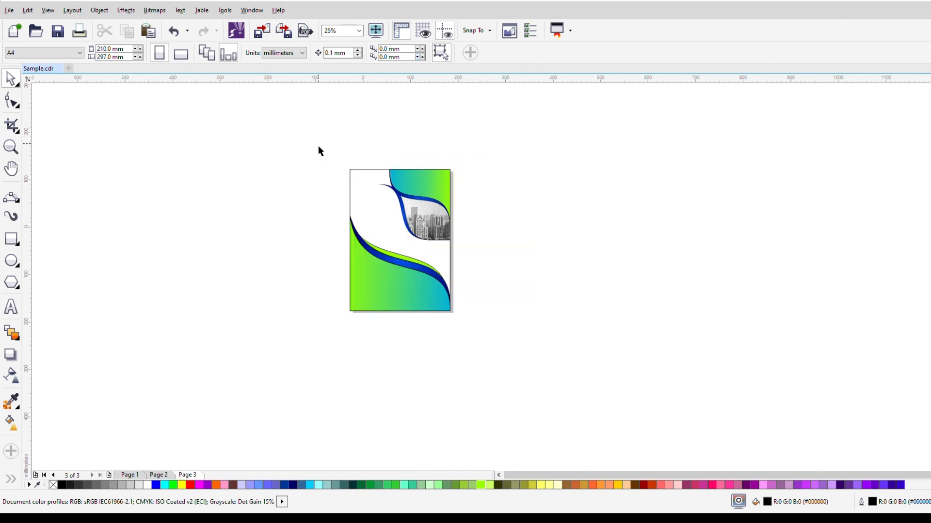
pyautogui.scroll(2, 304, 268)
pyautogui.click(295, 224)
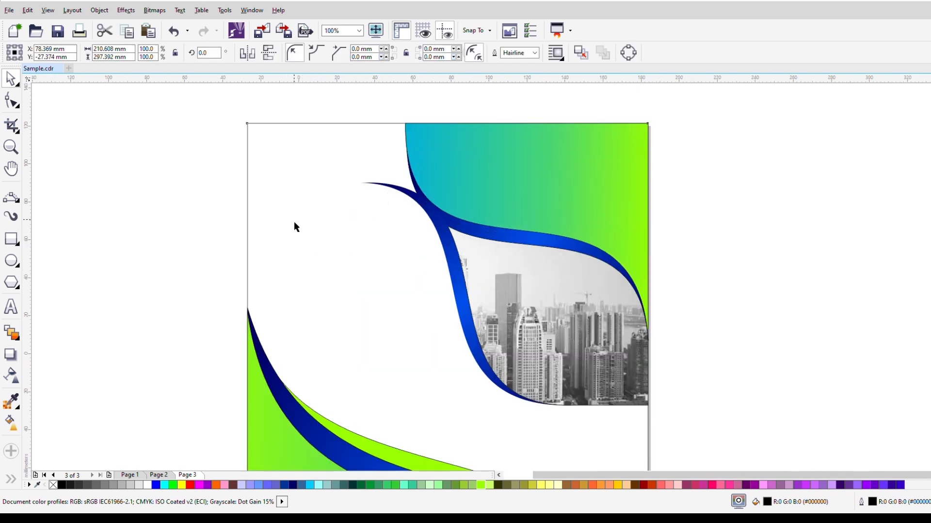
pyautogui.click(10, 423)
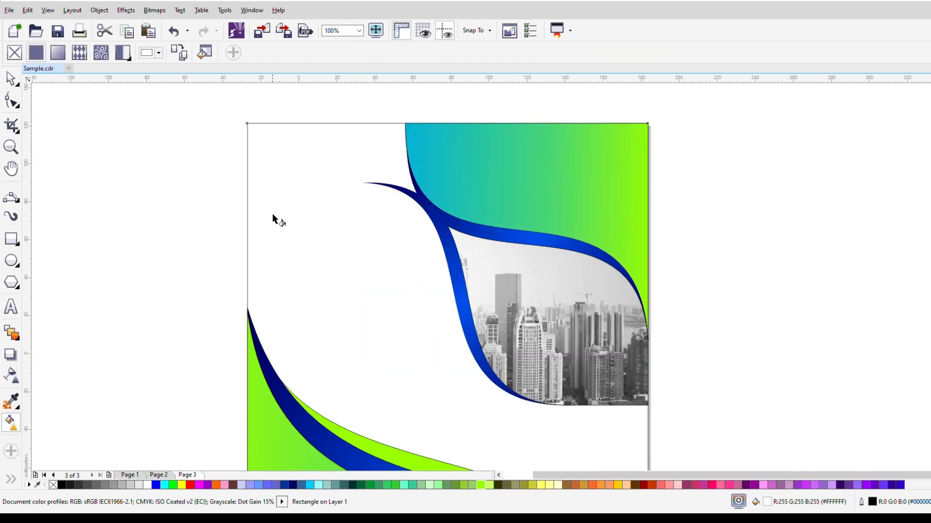
pyautogui.moveTo(280, 193); pyautogui.dragTo(519, 429)
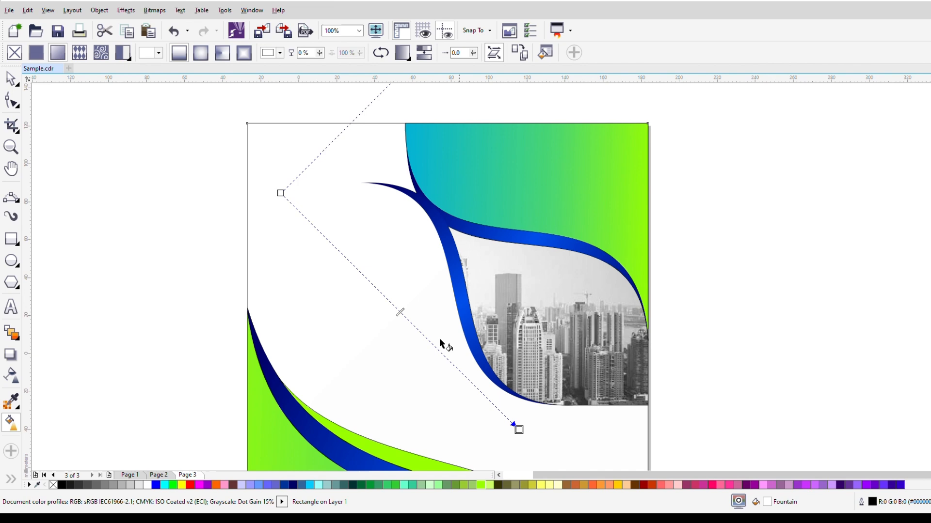
pyautogui.click(281, 193)
pyautogui.click(138, 485)
# Step: Reverse and stretch the background gradient so it runs from light grey at the lower-right page edge to white at the upper-left corner
pyautogui.press('F3')
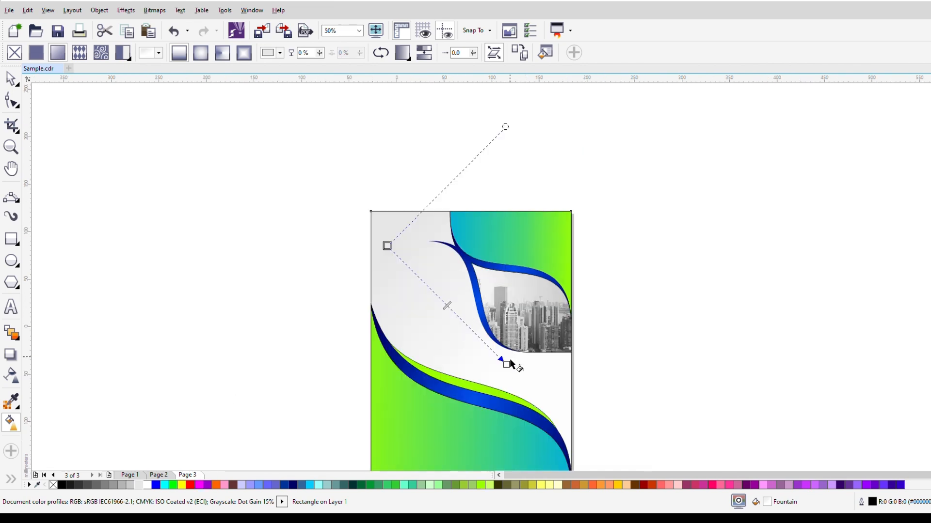
pyautogui.moveTo(507, 365); pyautogui.dragTo(579, 433)
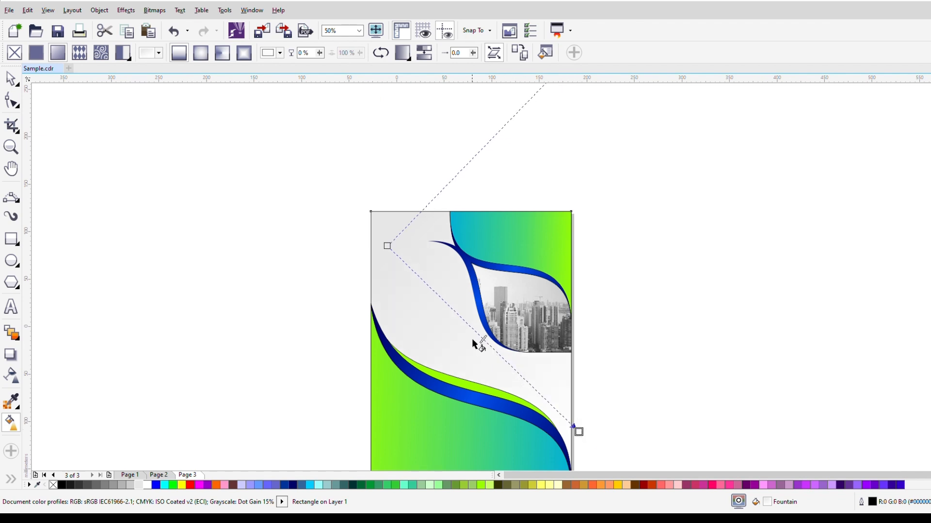
pyautogui.moveTo(387, 247); pyautogui.dragTo(540, 374)
pyautogui.moveTo(579, 432); pyautogui.dragTo(395, 229)
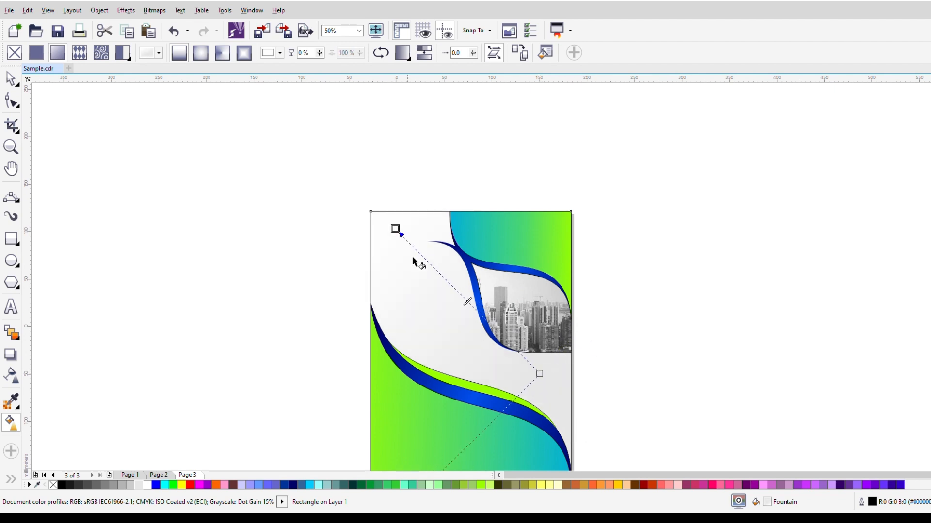
pyautogui.moveTo(541, 375); pyautogui.dragTo(566, 411)
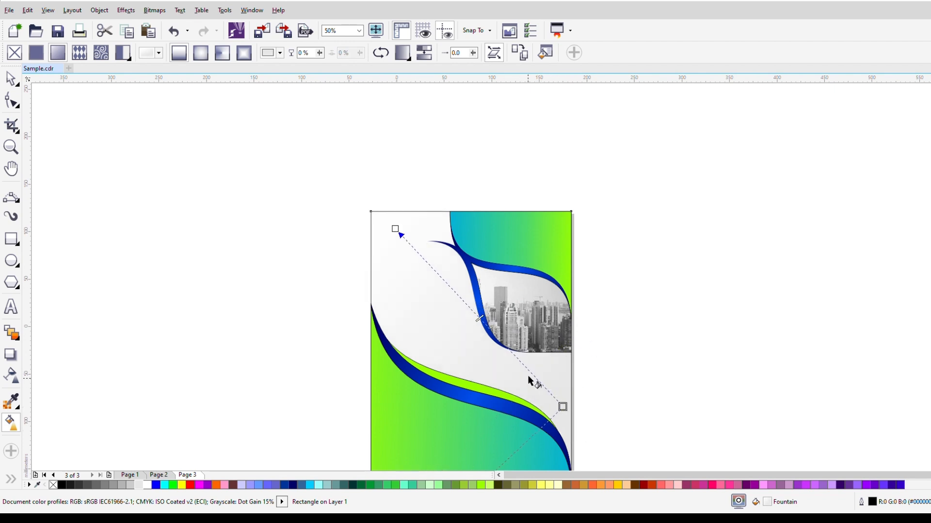
pyautogui.moveTo(395, 229); pyautogui.dragTo(373, 212)
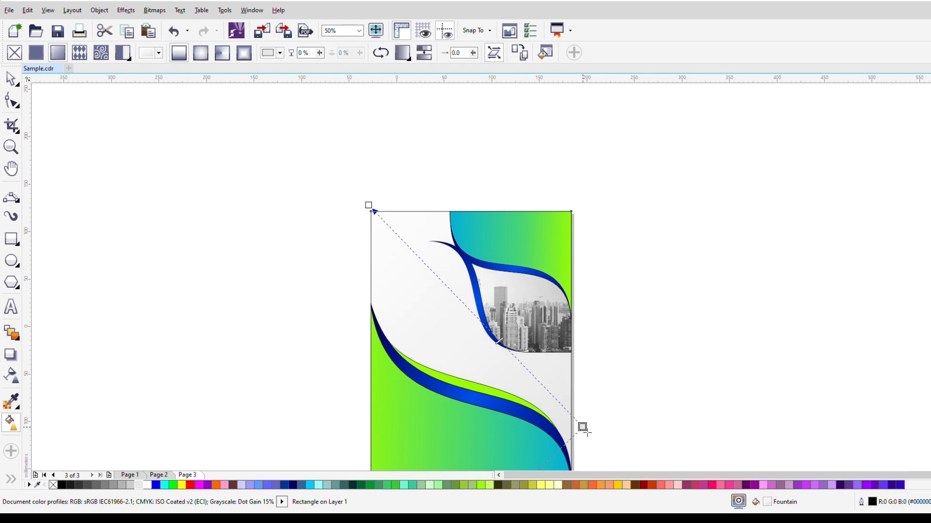
pyautogui.click(10, 79)
# Step: Group all the objects on the page and remove their outlines
pyautogui.scroll(-1, 363, 163)
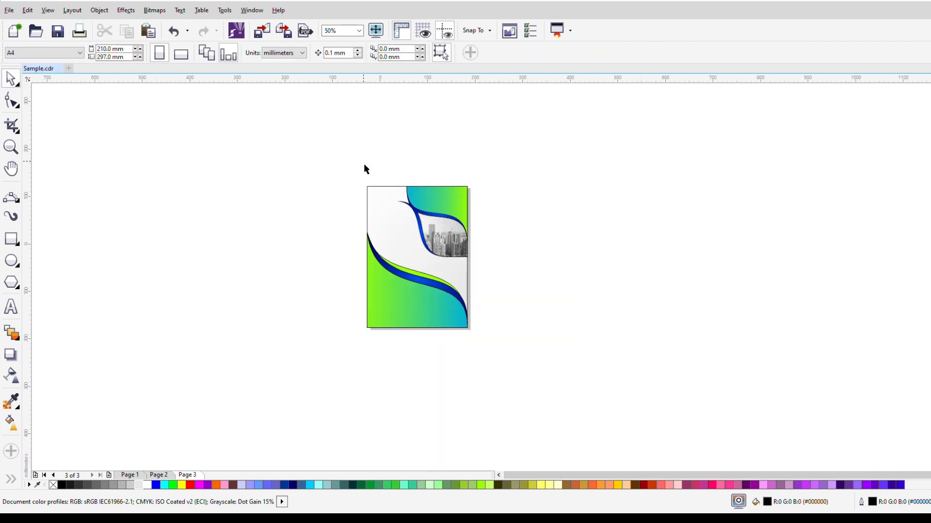
pyautogui.scroll(-1, 362, 165)
pyautogui.moveTo(330, 164); pyautogui.dragTo(451, 293)
pyautogui.scroll(1, 383, 180)
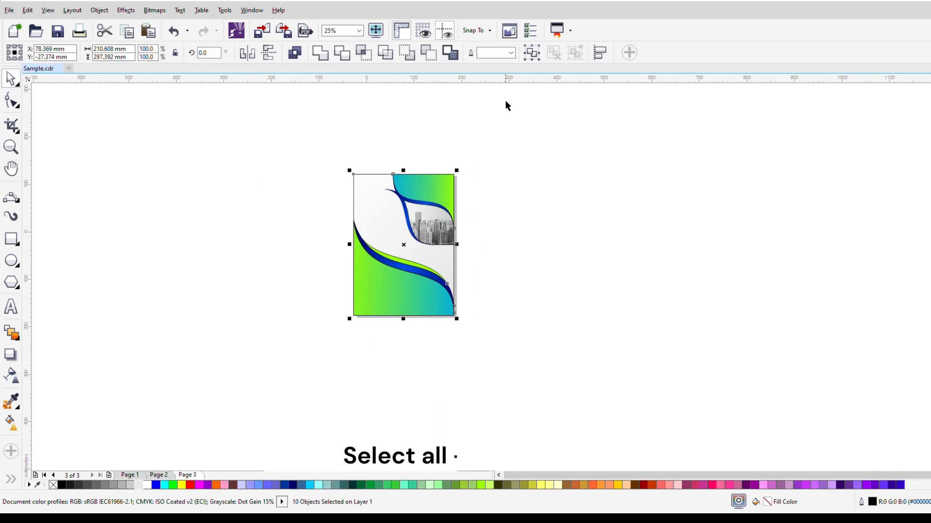
pyautogui.hotkey('ctrl', 'g')
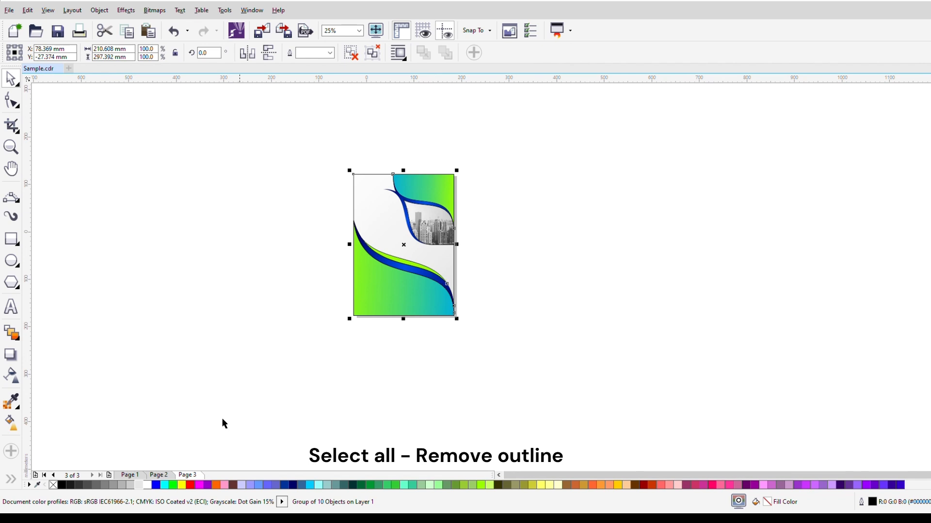
pyautogui.rightClick(53, 486)
pyautogui.scroll(1, 387, 206)
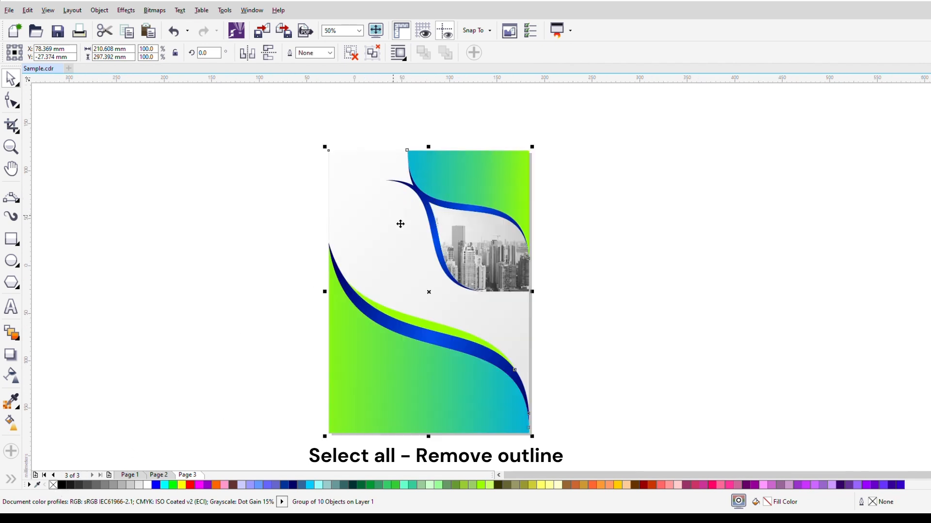
pyautogui.scroll(-2, 435, 267)
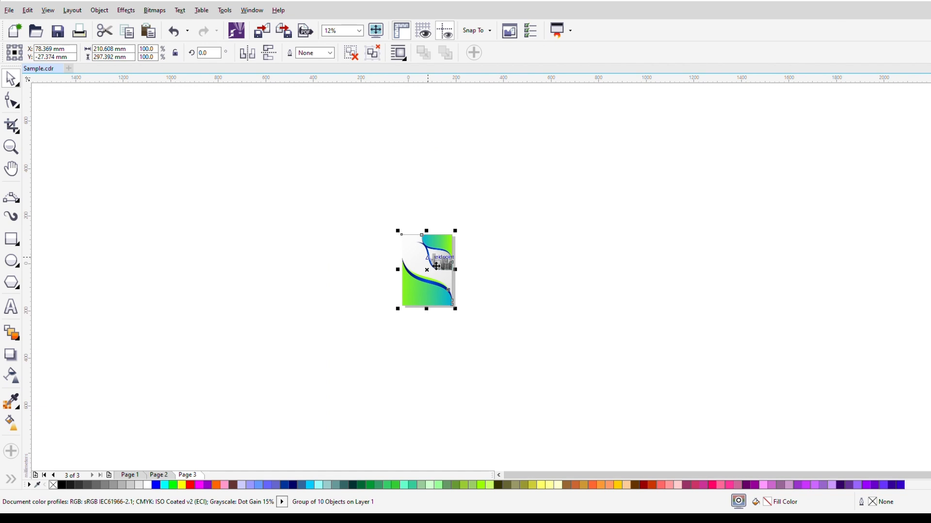
# Step: Move the grouped design to the empty area left of the page and add a black drop shadow around it with opacity 50 and feathering 15
pyautogui.moveTo(436, 266); pyautogui.dragTo(291, 275)
pyautogui.scroll(2, 266, 282)
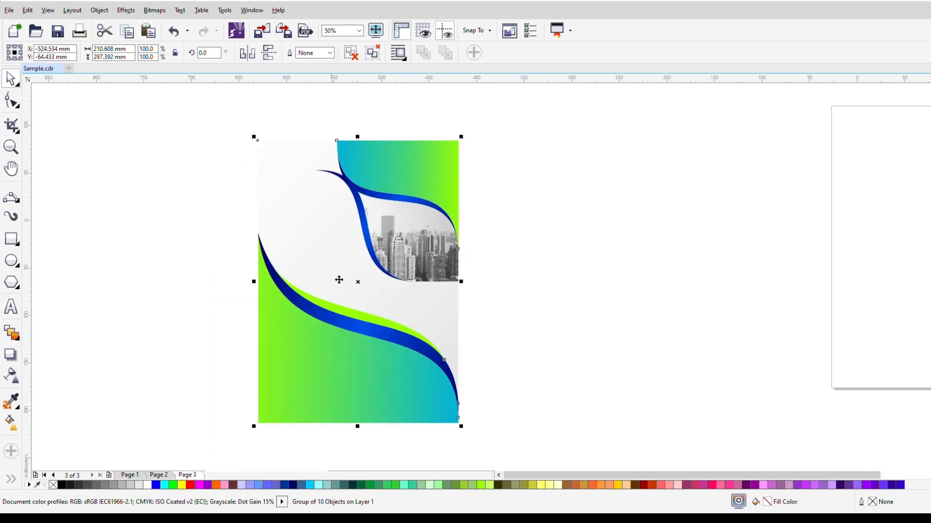
pyautogui.click(11, 354)
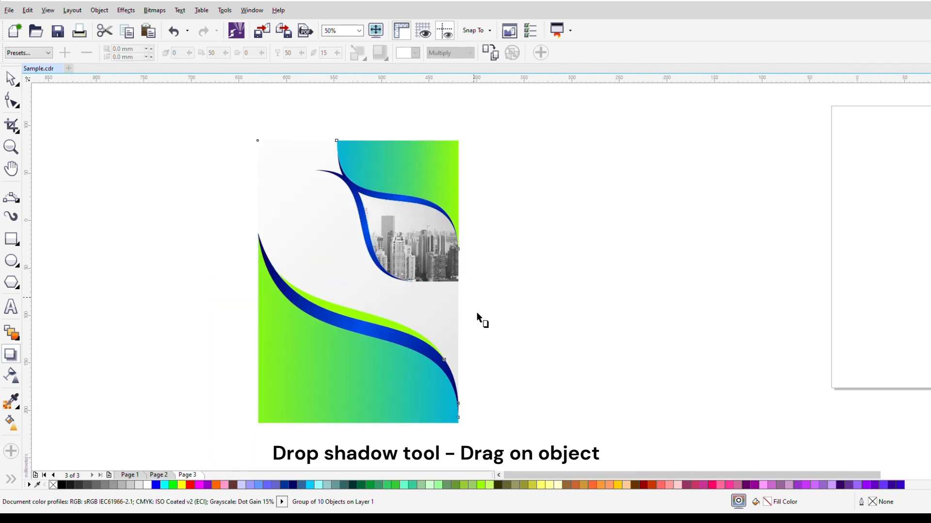
pyautogui.moveTo(358, 282); pyautogui.dragTo(453, 296)
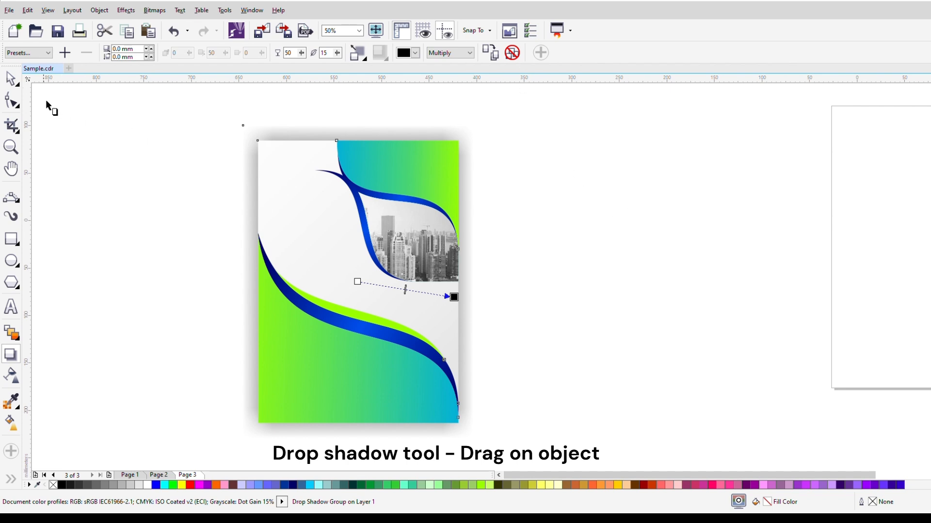
pyautogui.click(11, 79)
pyautogui.click(499, 229)
pyautogui.scroll(2, 288, 231)
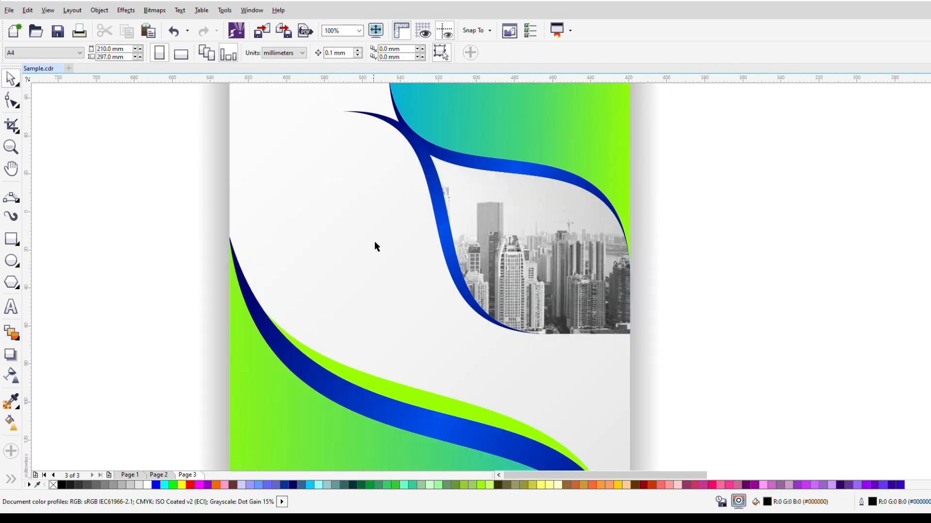
pyautogui.scroll(-2, 406, 247)
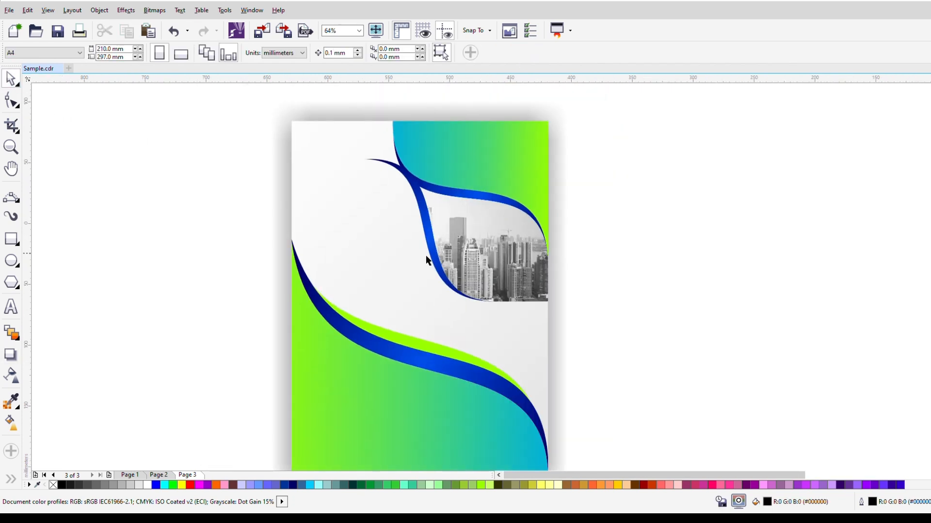
pyautogui.scroll(-1, 425, 255)
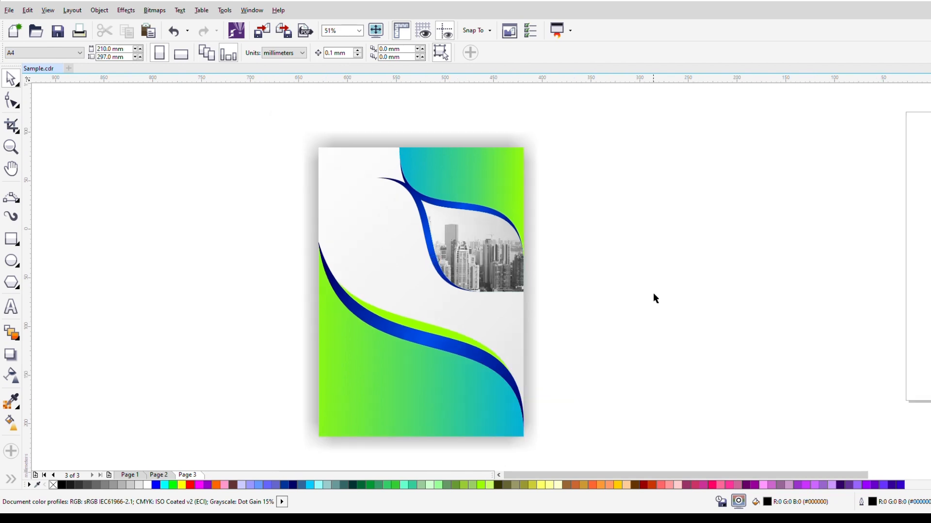